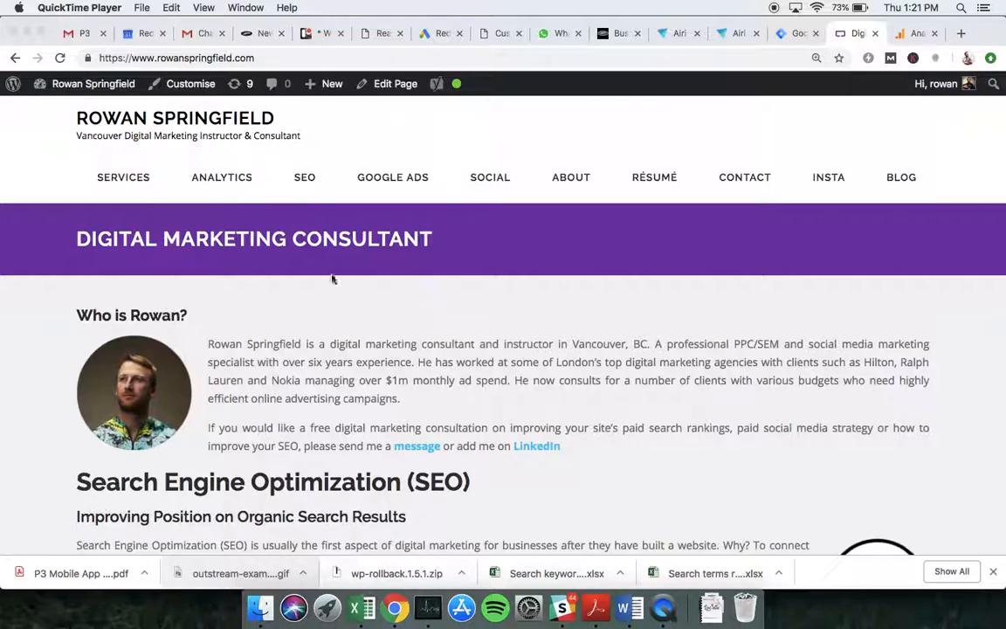
- Show the container's empty Tags list, then launch Preview mode for the Default Workspace
{"action": "left_click", "coordinate": [784, 34]}
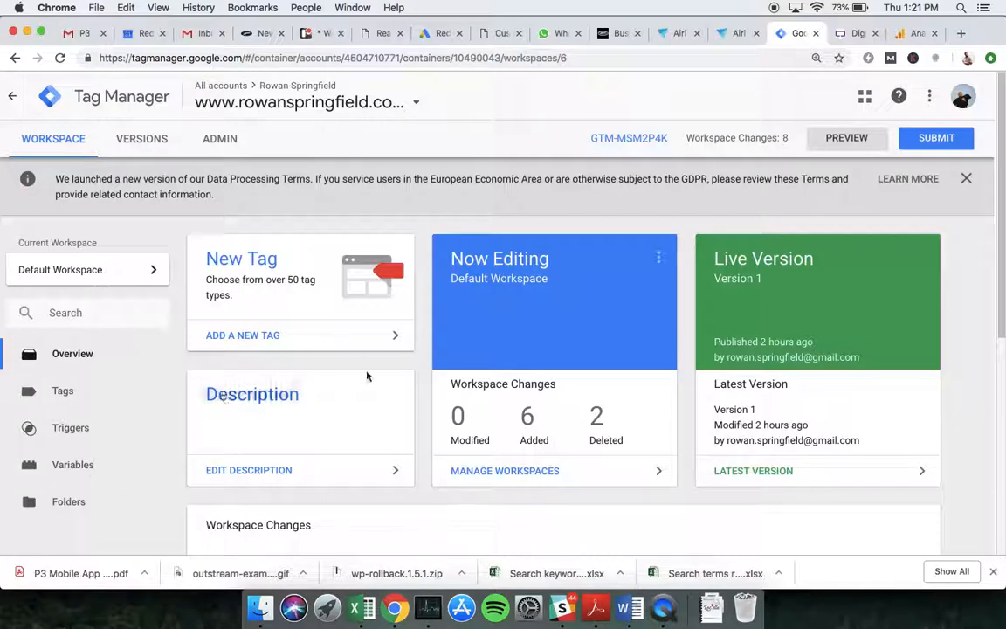
{"action": "scroll", "coordinate": [427, 350], "scroll_direction": "down", "scroll_amount": 5}
{"action": "scroll", "coordinate": [410, 340], "scroll_direction": "up", "scroll_amount": 3}
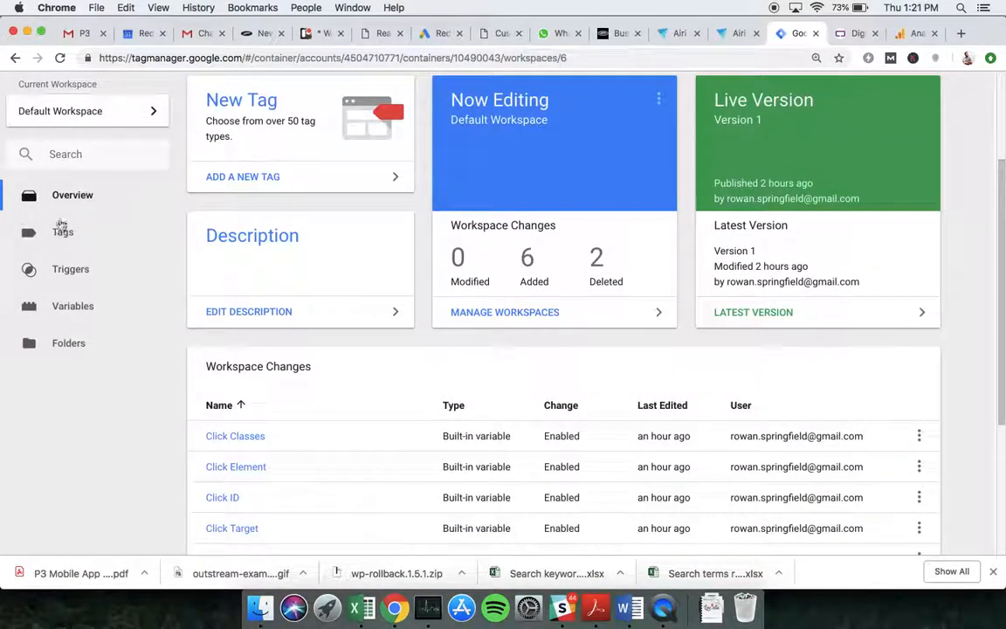
{"action": "left_click", "coordinate": [81, 240]}
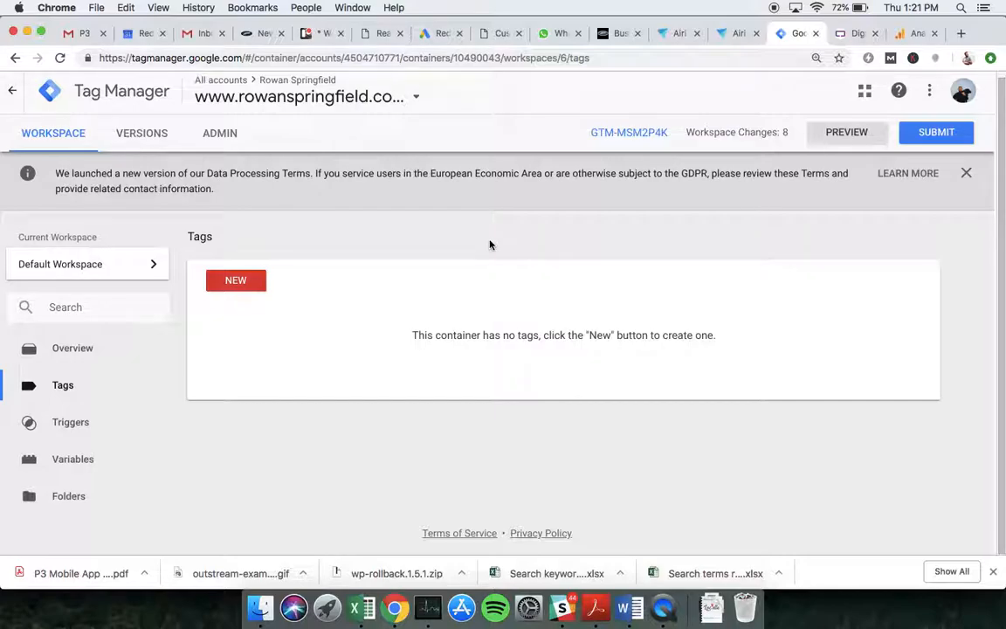
{"action": "left_click", "coordinate": [845, 134]}
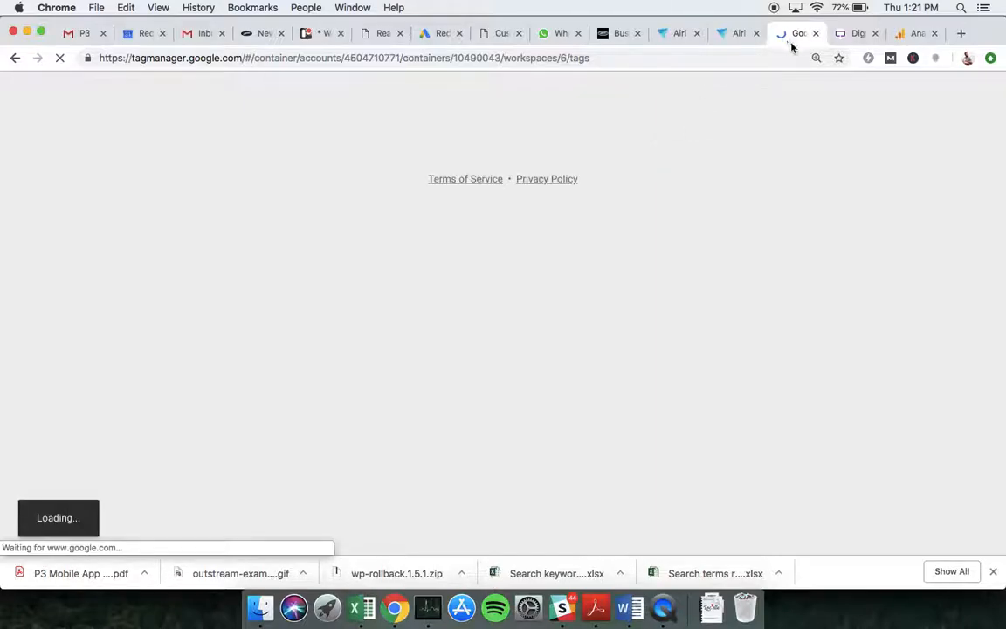
- Reload rowanspringfield.com to confirm the debug pane shows no tags, then return to Tag Manager
{"action": "left_click", "coordinate": [847, 33]}
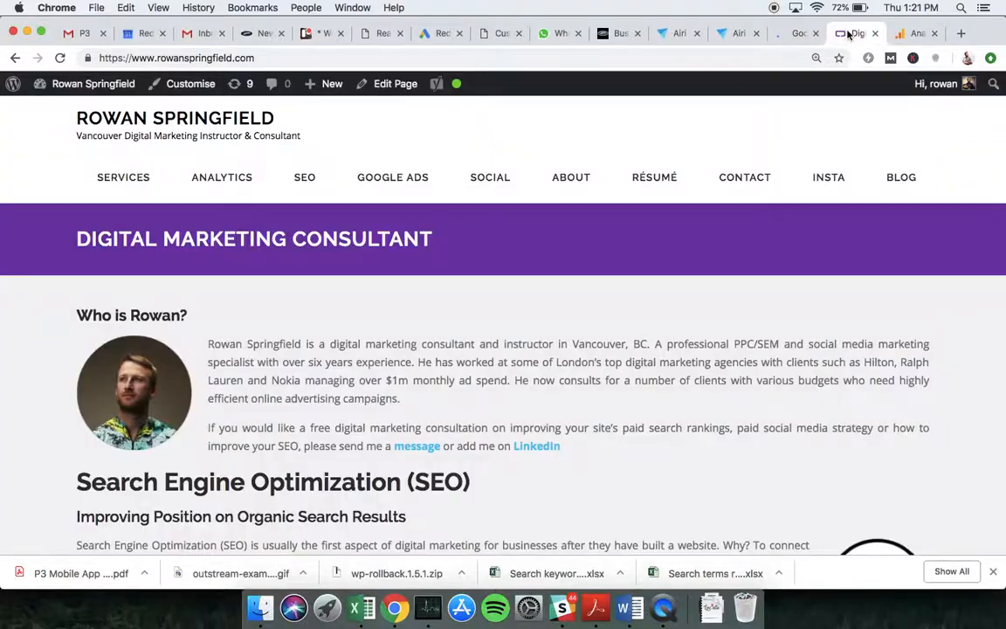
{"action": "left_click", "coordinate": [60, 57]}
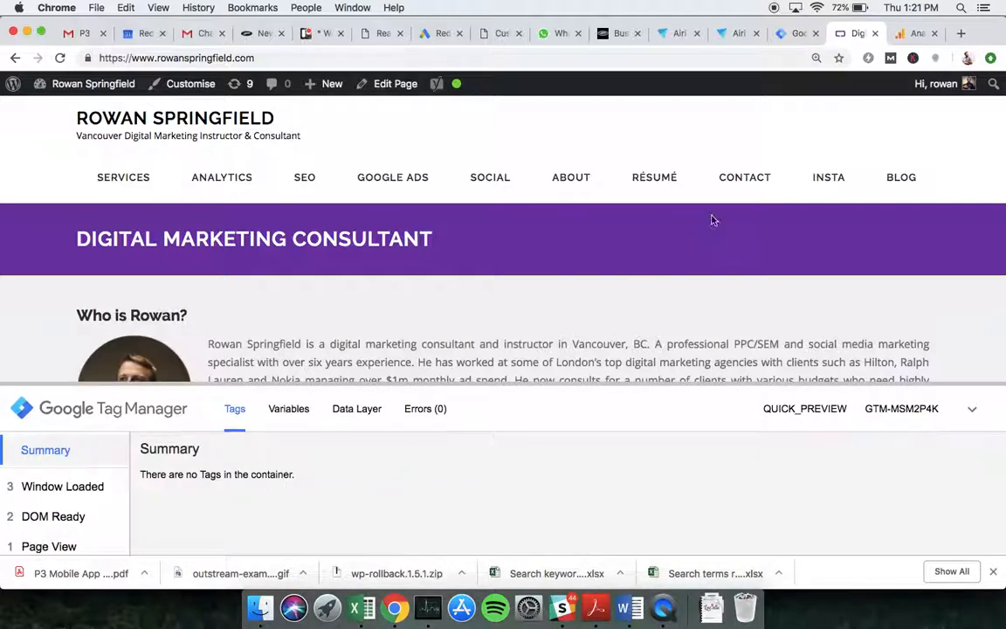
{"action": "left_click", "coordinate": [794, 33]}
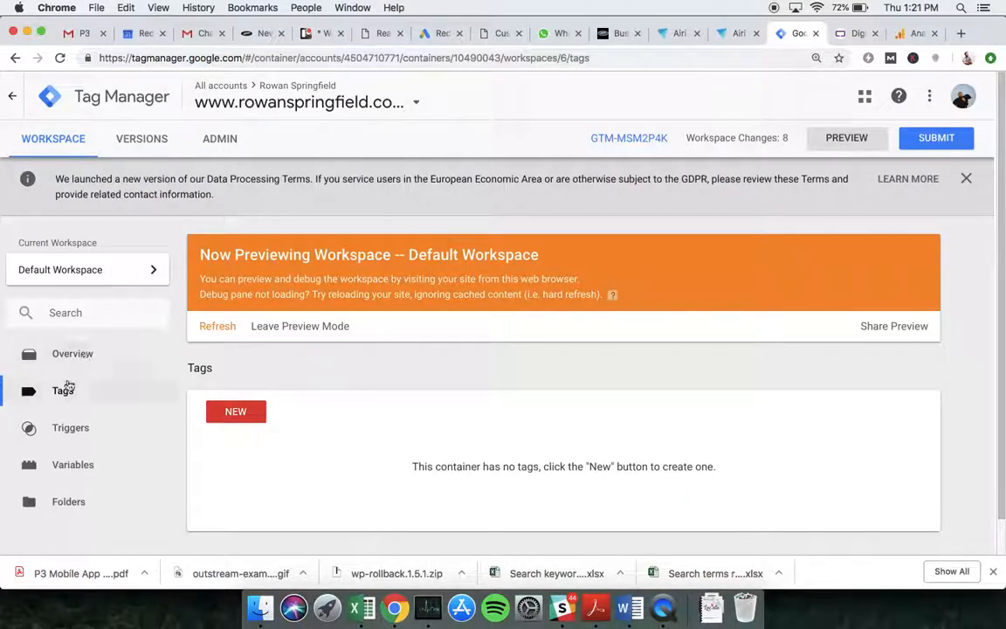
- Create a new tag named 'GA Pageview Tag'
{"action": "left_click", "coordinate": [229, 414]}
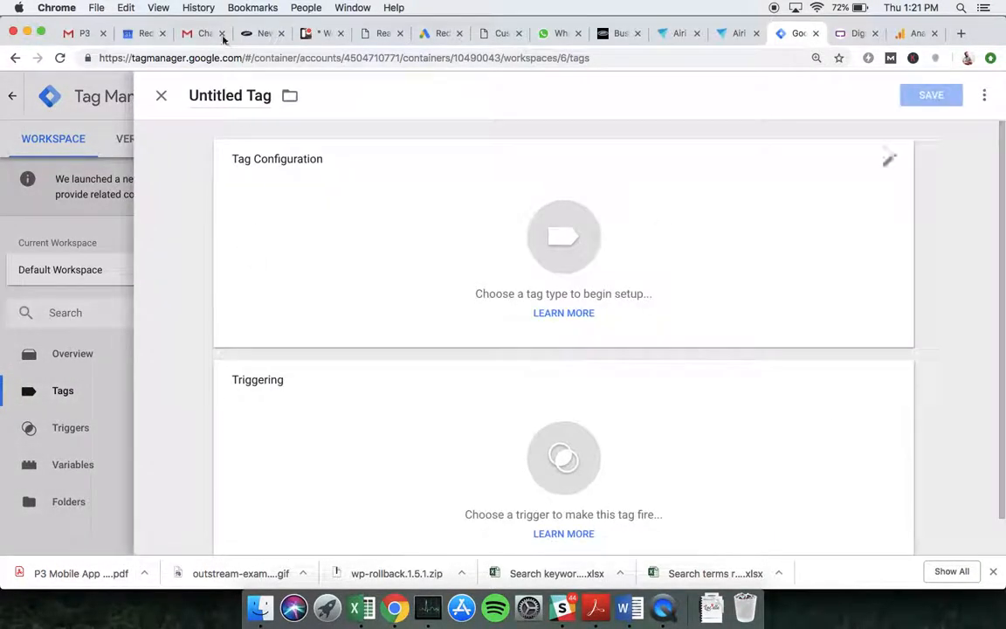
{"action": "double_click", "coordinate": [224, 97]}
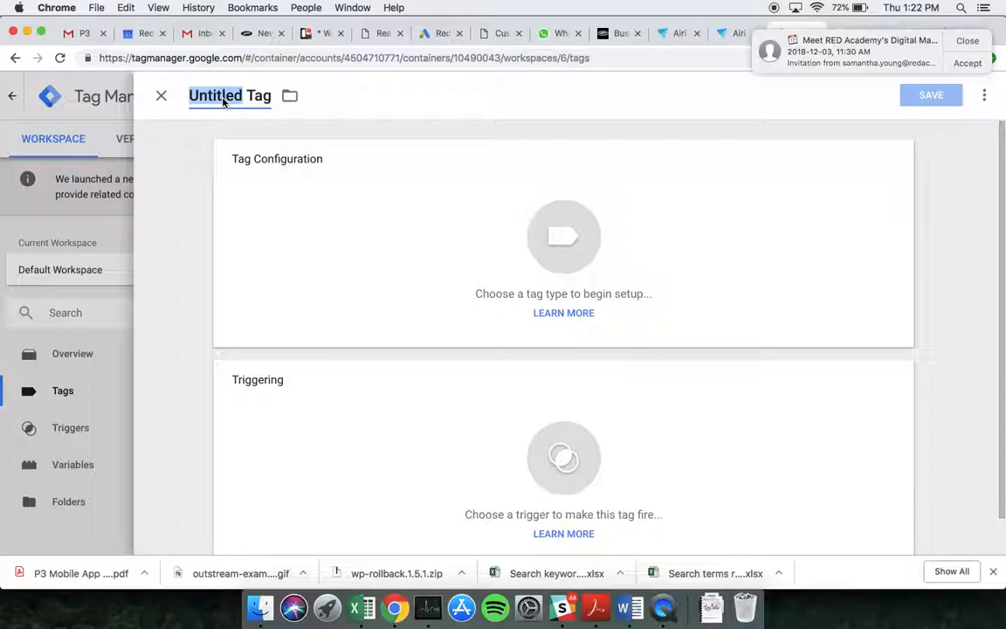
{"action": "type", "text": "GA"}
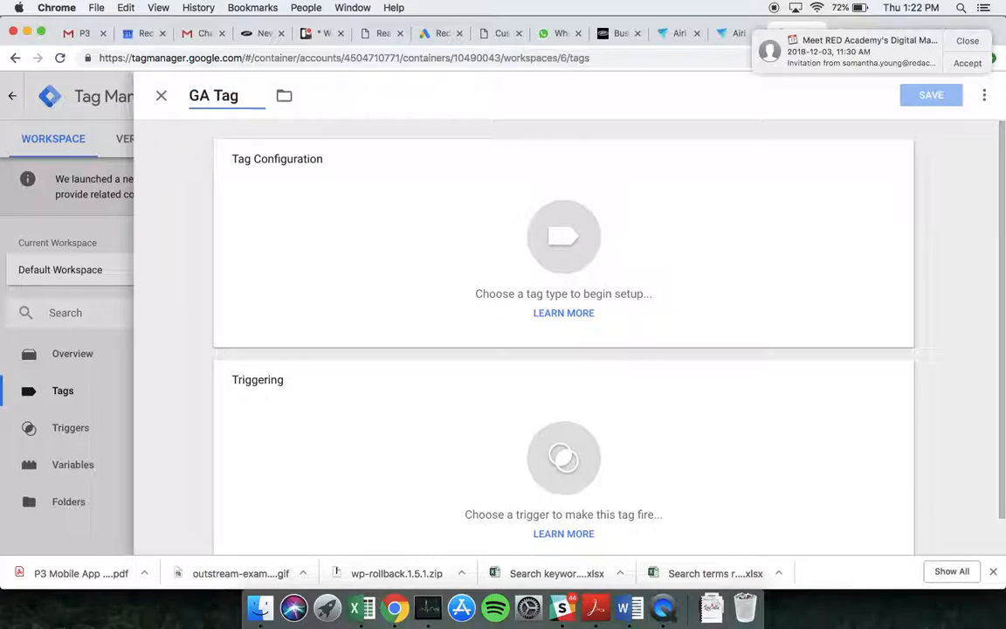
{"action": "type", "text": " a"}
{"action": "key", "text": "BackSpace"}
{"action": "type", "text": "Pageview"}
- Make it a Google Analytics - Universal Analytics tag and bring up its Analytics settings choices
{"action": "left_click", "coordinate": [470, 215]}
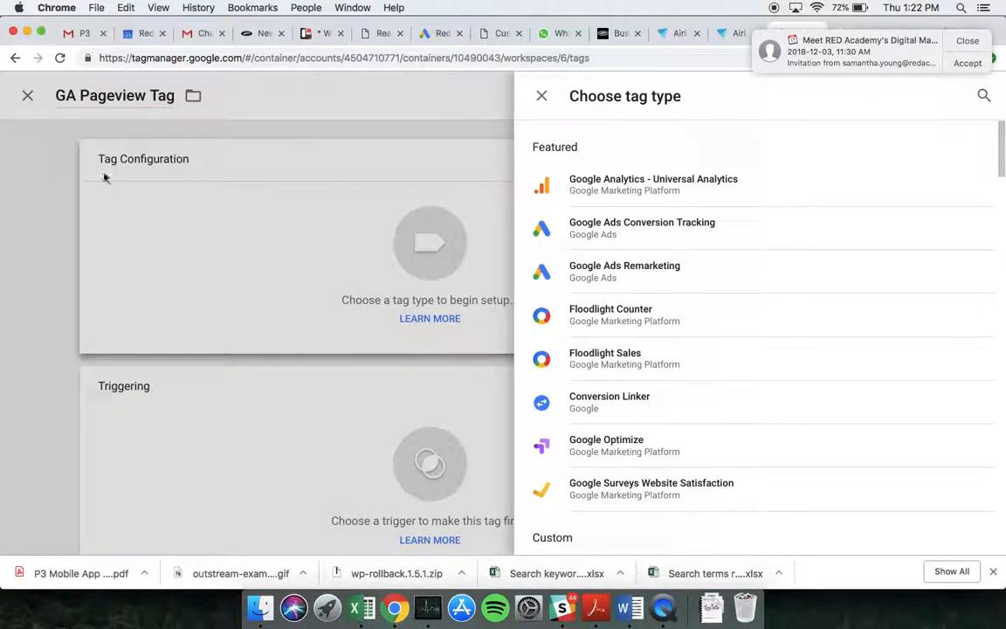
{"action": "left_click", "coordinate": [665, 189]}
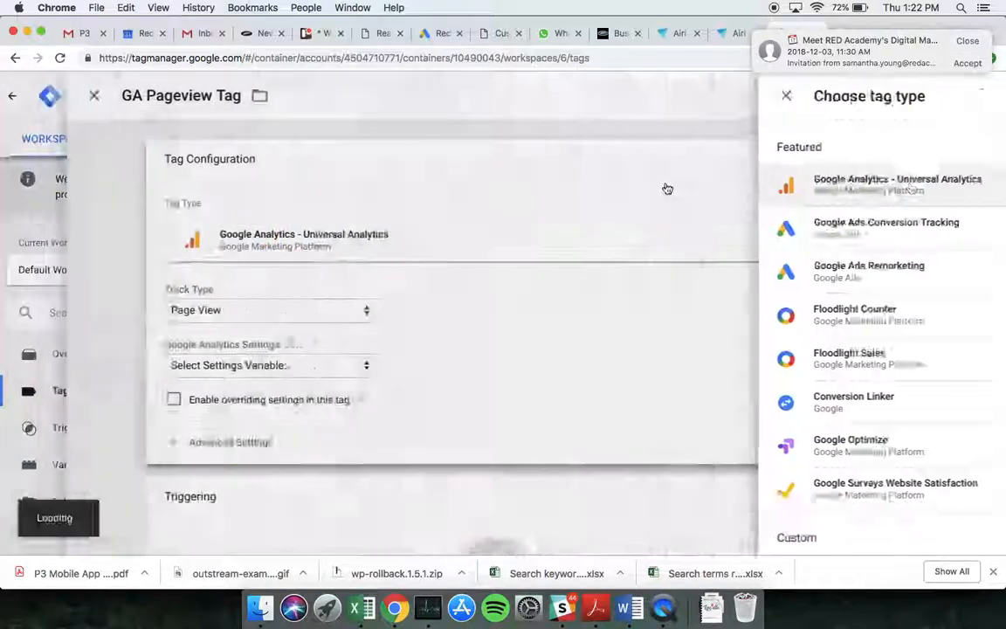
{"action": "left_click", "coordinate": [967, 62]}
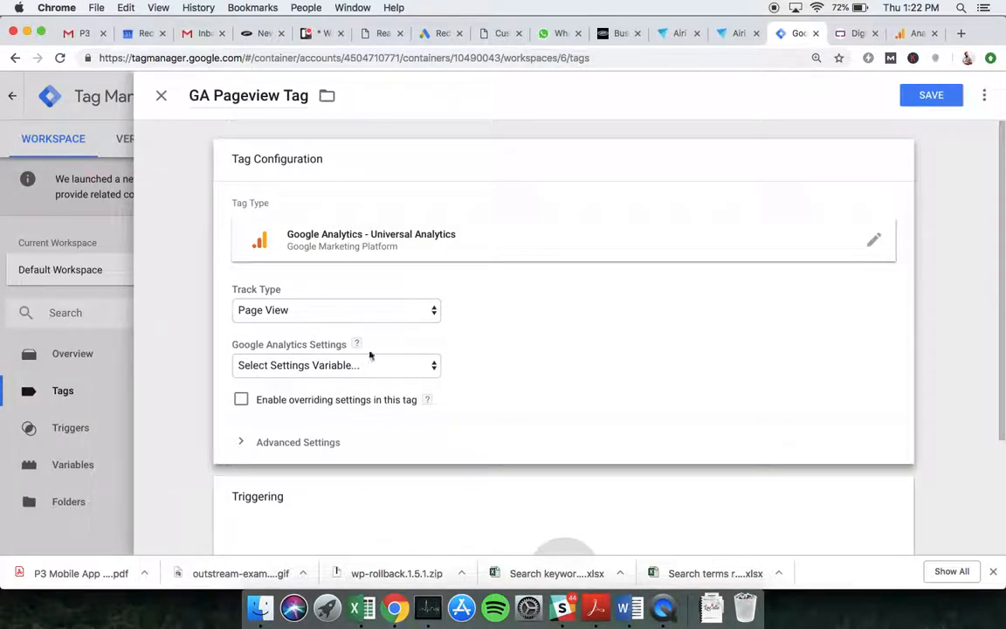
{"action": "left_click", "coordinate": [291, 366]}
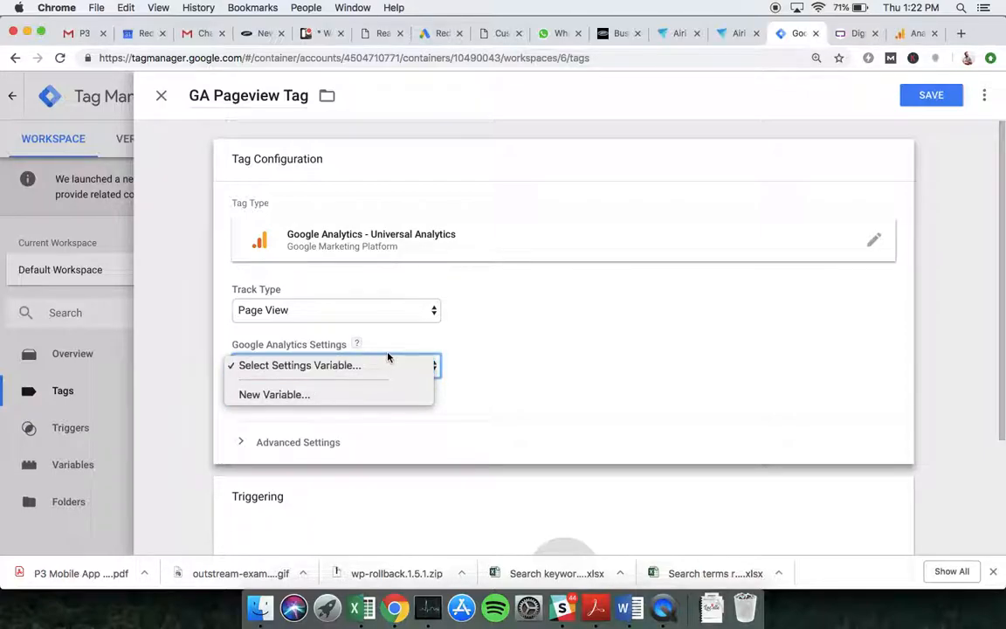
- Add a new Google Analytics Settings variable named 'GA Tracking Variable' and edit its configuration
{"action": "left_click", "coordinate": [294, 396]}
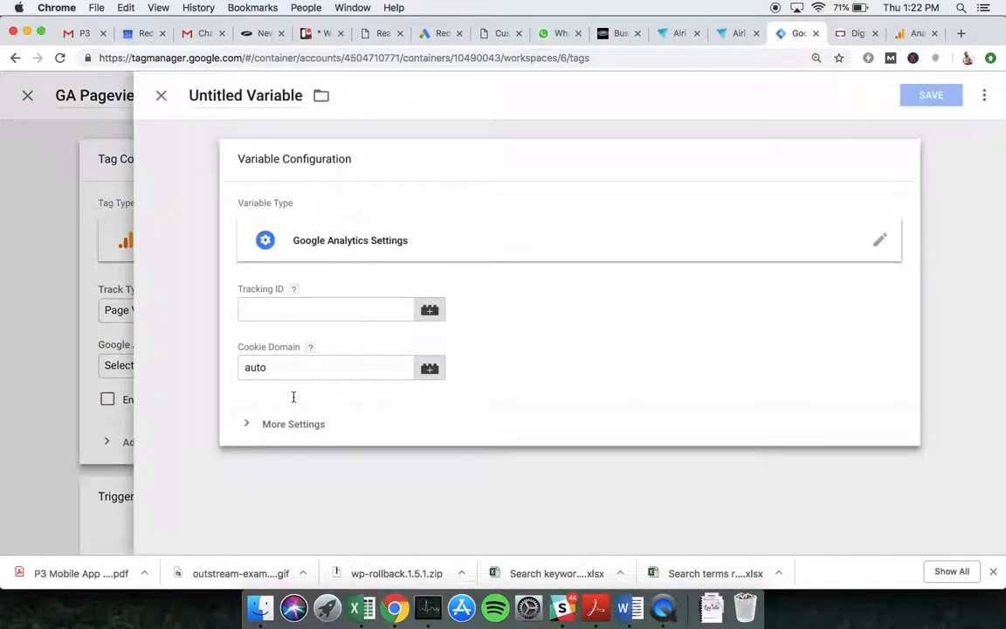
{"action": "double_click", "coordinate": [220, 96]}
{"action": "type", "text": "GA"}
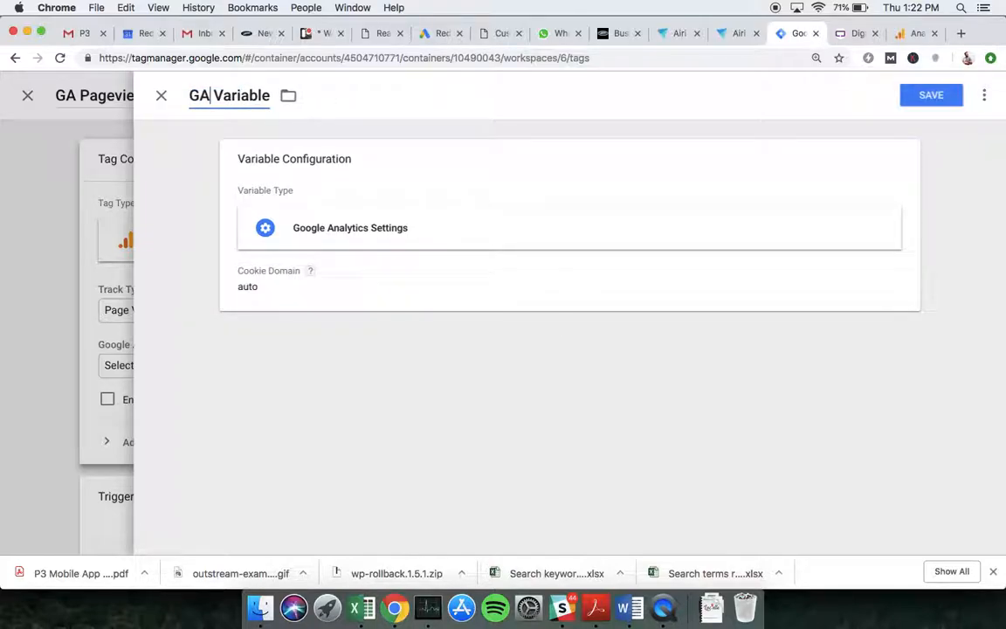
{"action": "type", "text": " Tracking"}
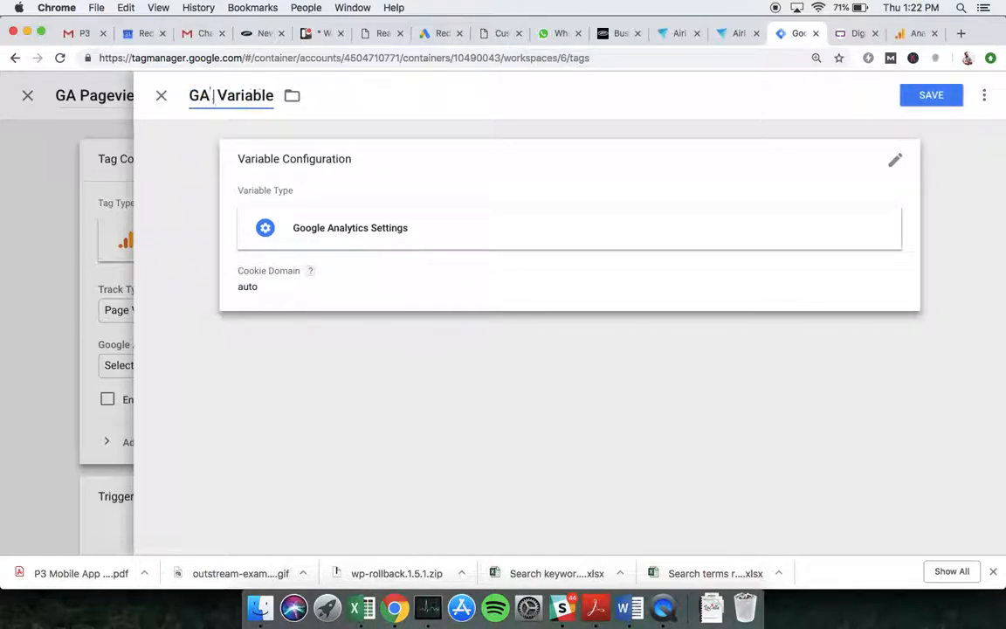
{"action": "left_click", "coordinate": [444, 428]}
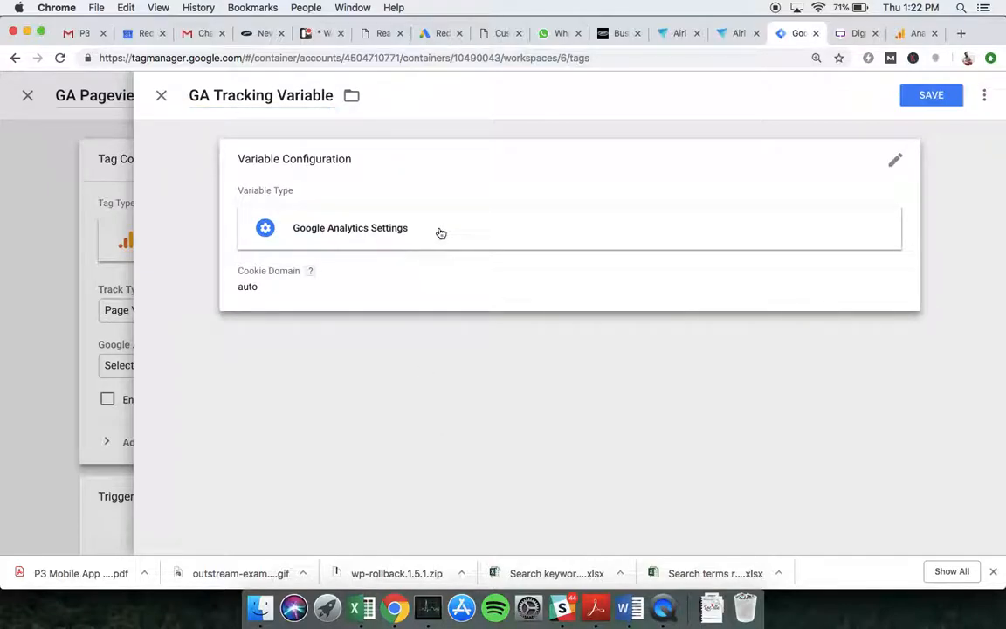
{"action": "left_click", "coordinate": [441, 233]}
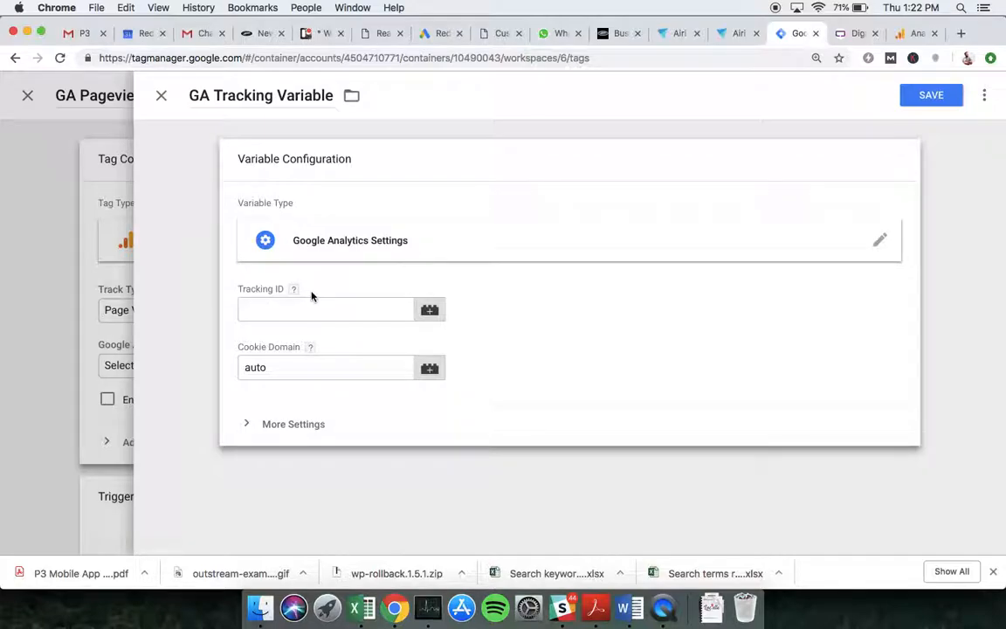
- Copy the property's Tracking ID from Google Analytics' Admin > Tracking Info > Tracking Code page
{"action": "left_click", "coordinate": [911, 33]}
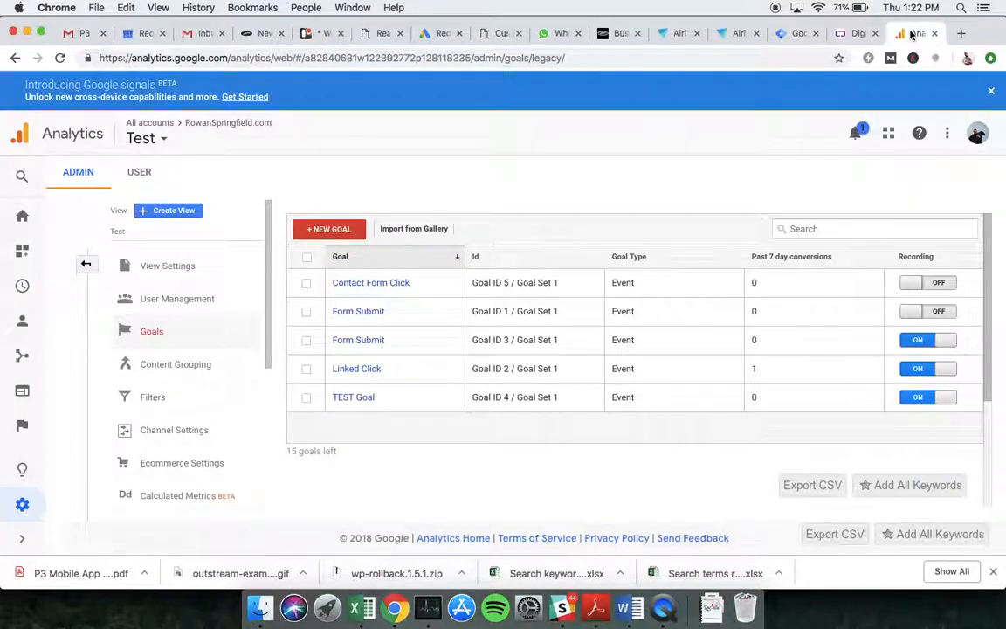
{"action": "left_click", "coordinate": [24, 505]}
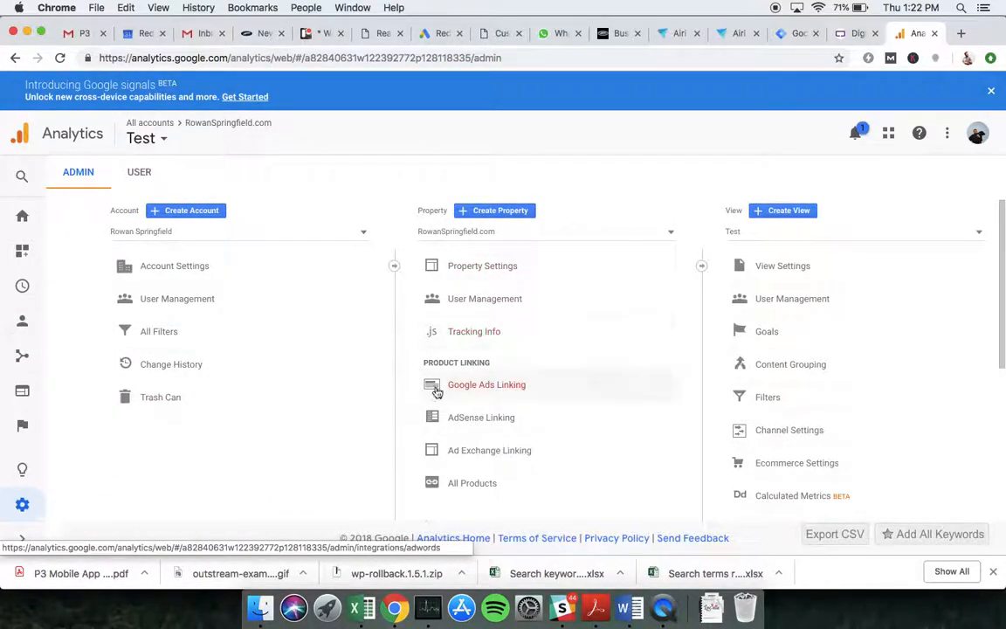
{"action": "left_click", "coordinate": [483, 341]}
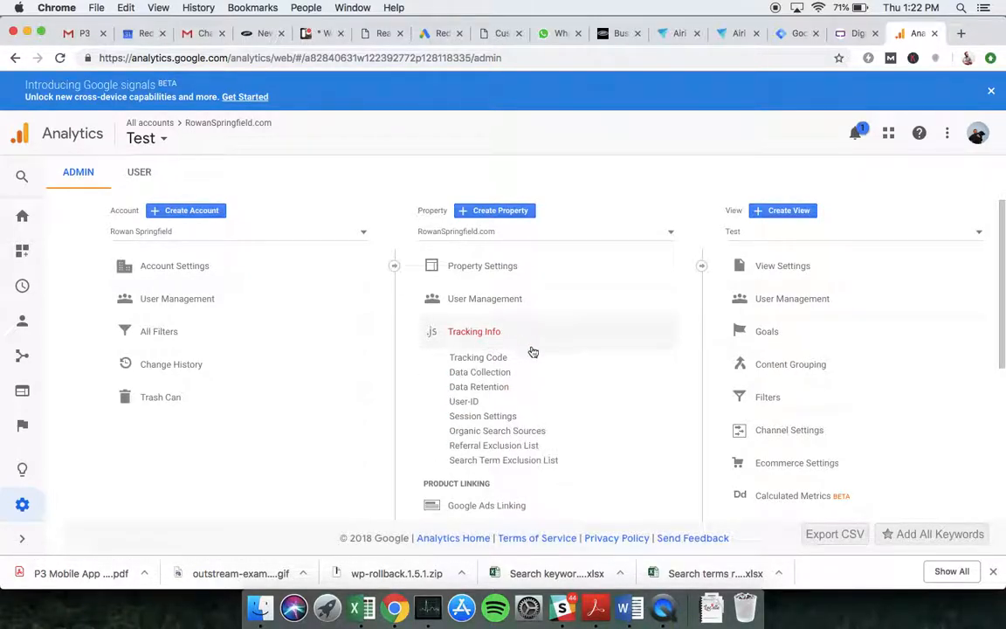
{"action": "left_click", "coordinate": [495, 360]}
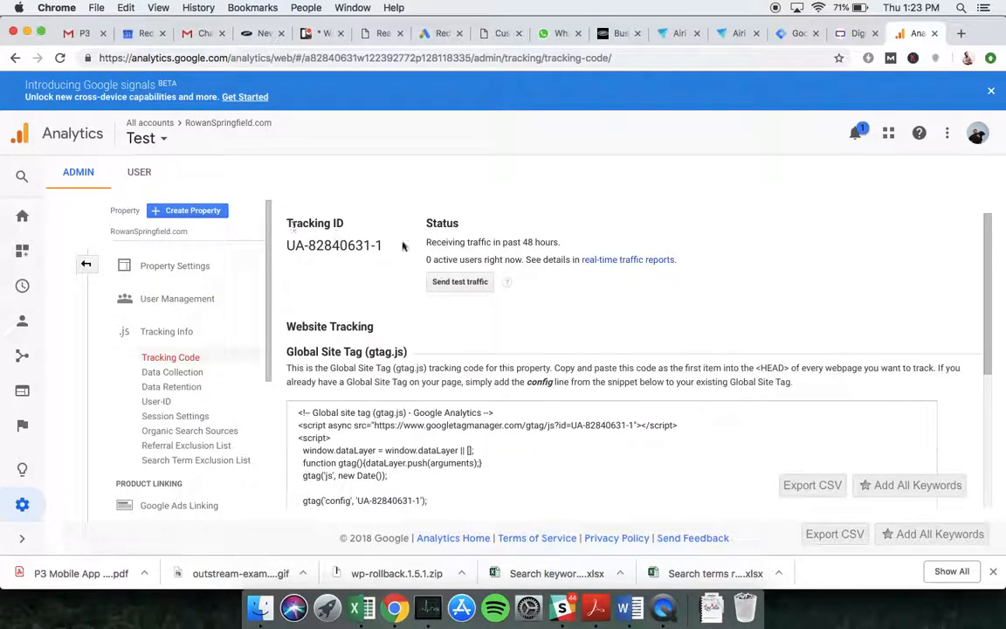
{"action": "left_click_drag", "start_coordinate": [365, 245], "coordinate": [258, 221]}
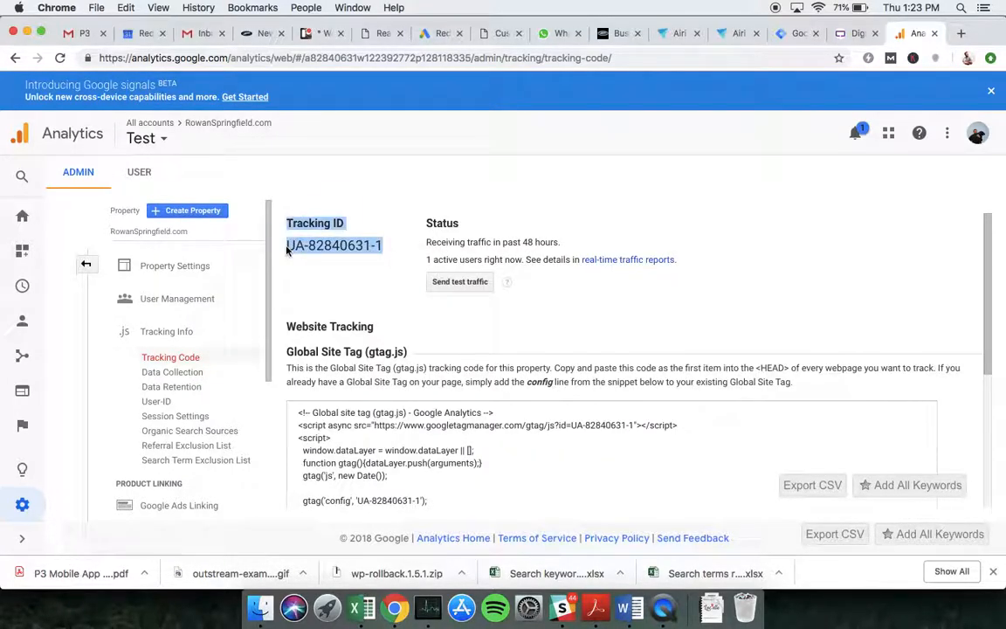
{"action": "left_click", "coordinate": [258, 222]}
{"action": "left_click_drag", "start_coordinate": [384, 249], "coordinate": [295, 246]}
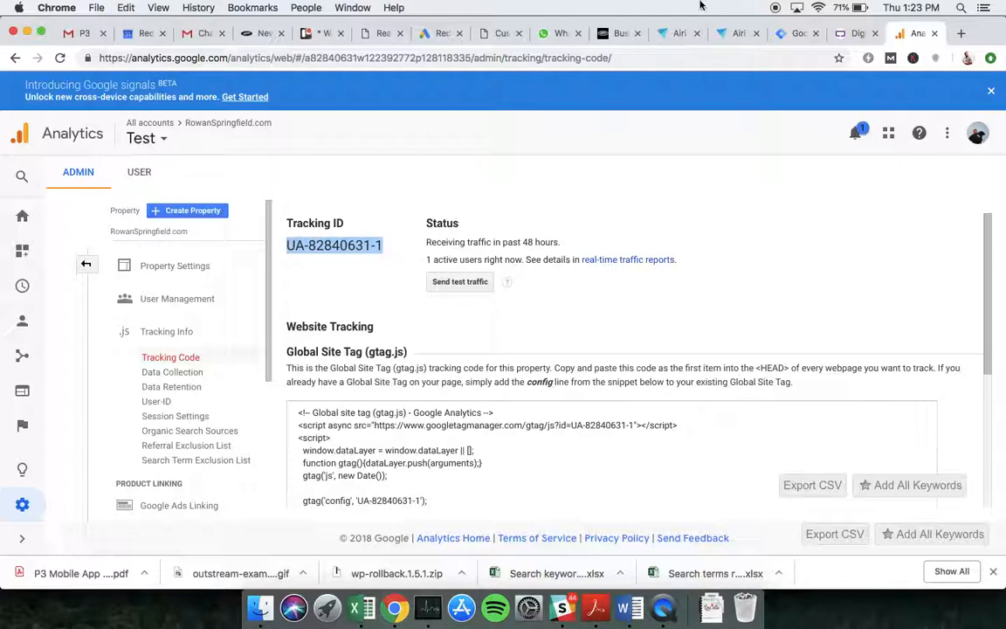
- Paste the Tracking ID into GA Tracking Variable's Tracking ID field in Tag Manager
{"action": "left_click", "coordinate": [792, 32]}
{"action": "left_click", "coordinate": [310, 309]}
{"action": "type", "text": "UA-82840631-1"}
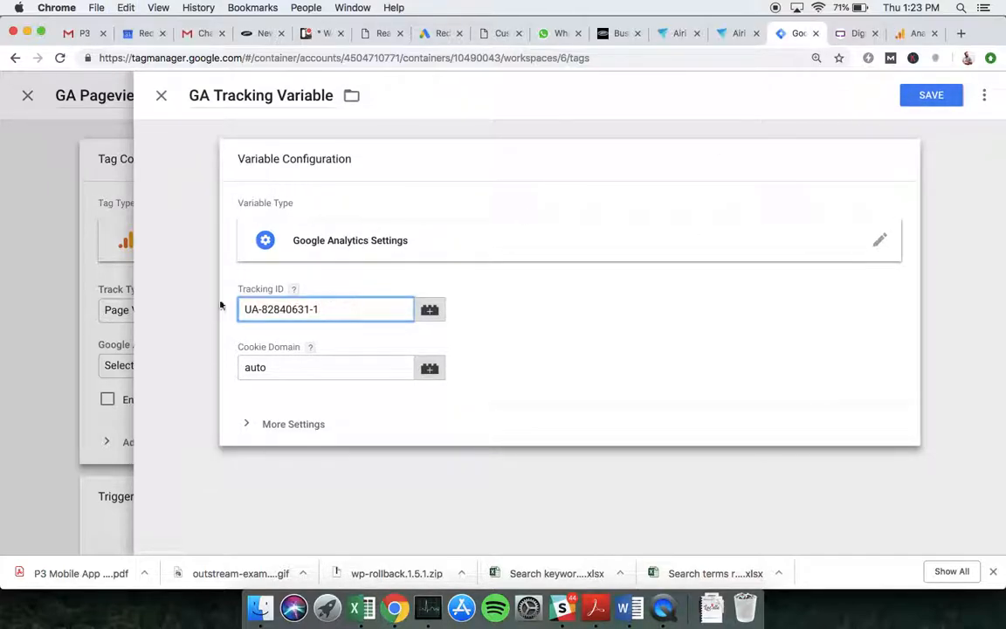
- Save GA Tracking Variable so GA Pageview Tag uses it, then move down to the Triggering card
{"action": "mouse_move", "coordinate": [289, 298]}
{"action": "left_click", "coordinate": [928, 98]}
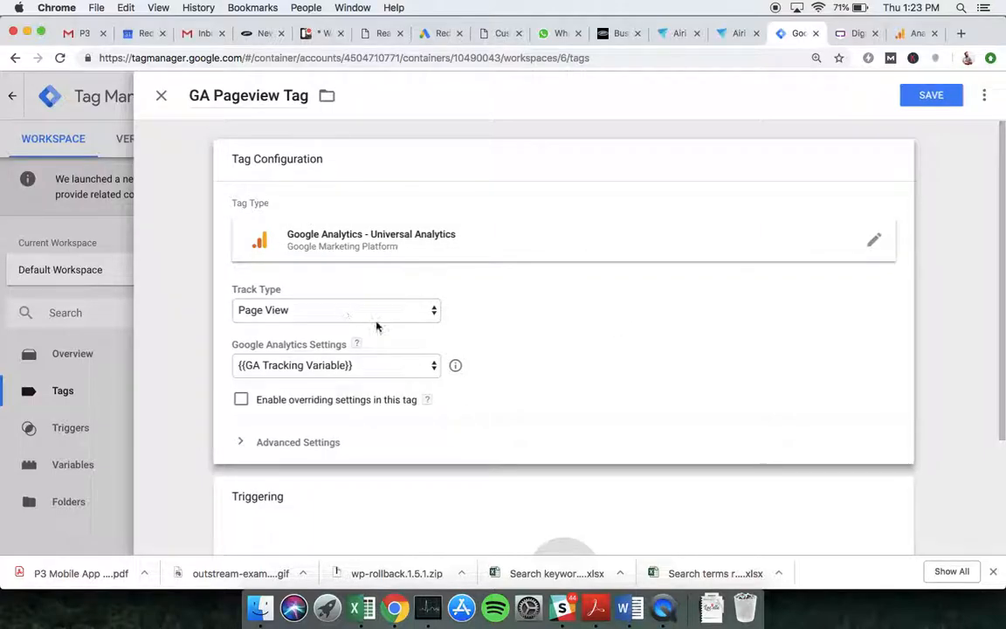
{"action": "scroll", "coordinate": [521, 276], "scroll_direction": "down", "scroll_amount": 1}
{"action": "scroll", "coordinate": [521, 277], "scroll_direction": "down", "scroll_amount": 2}
{"action": "scroll", "coordinate": [443, 428], "scroll_direction": "down", "scroll_amount": 1}
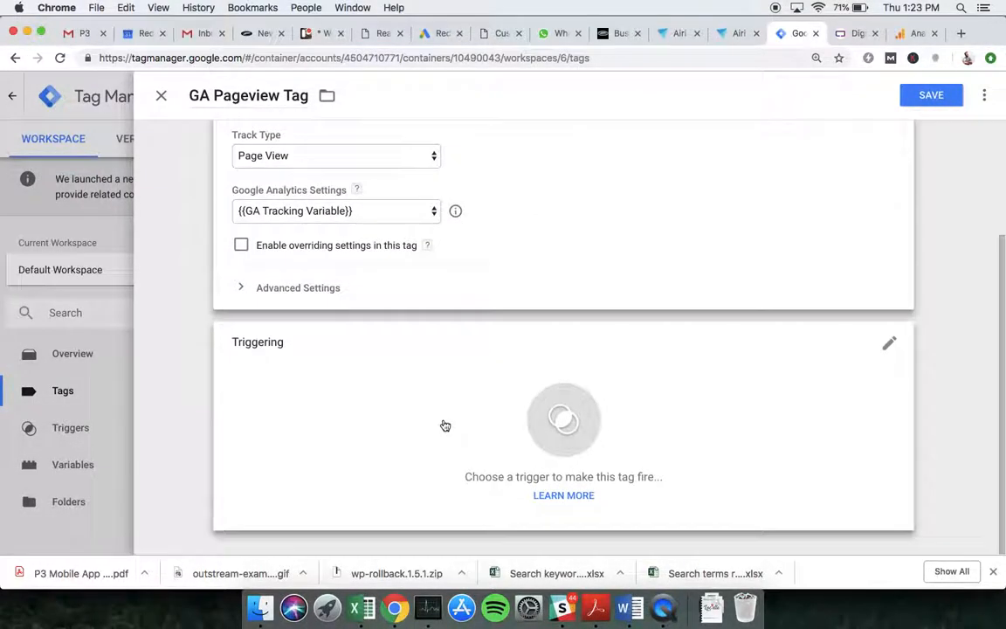
- Set GA Pageview Tag to fire on All Pages, save it, and start previewing the workspace
{"action": "left_click", "coordinate": [359, 395]}
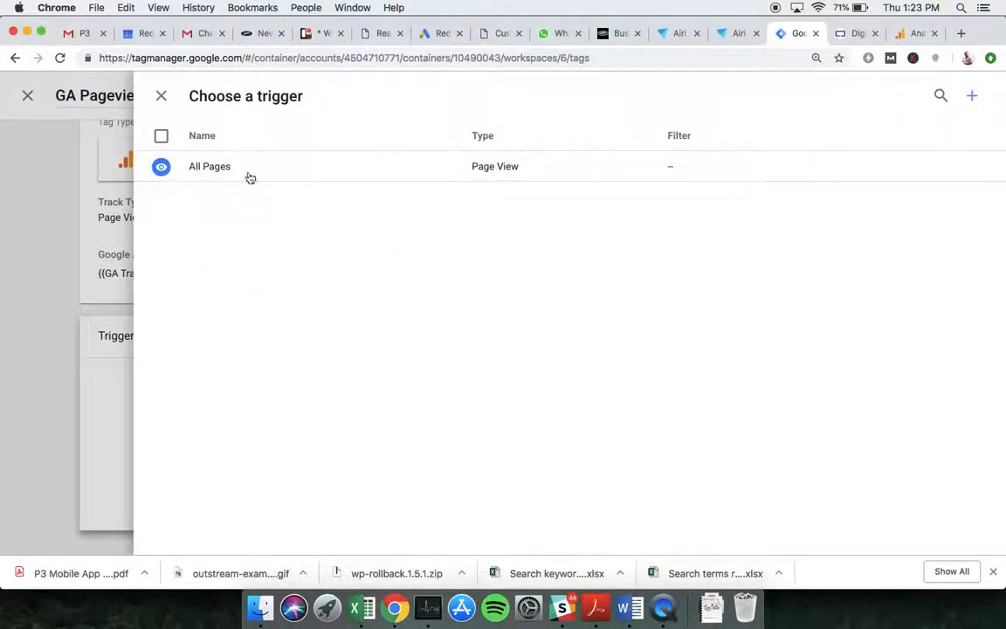
{"action": "left_click", "coordinate": [307, 176]}
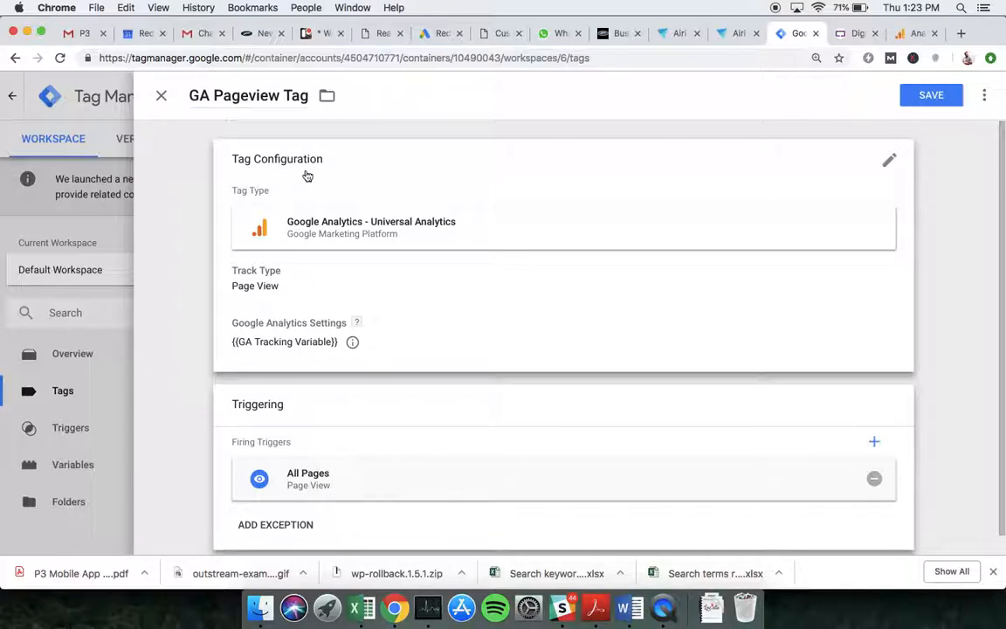
{"action": "left_click", "coordinate": [930, 98]}
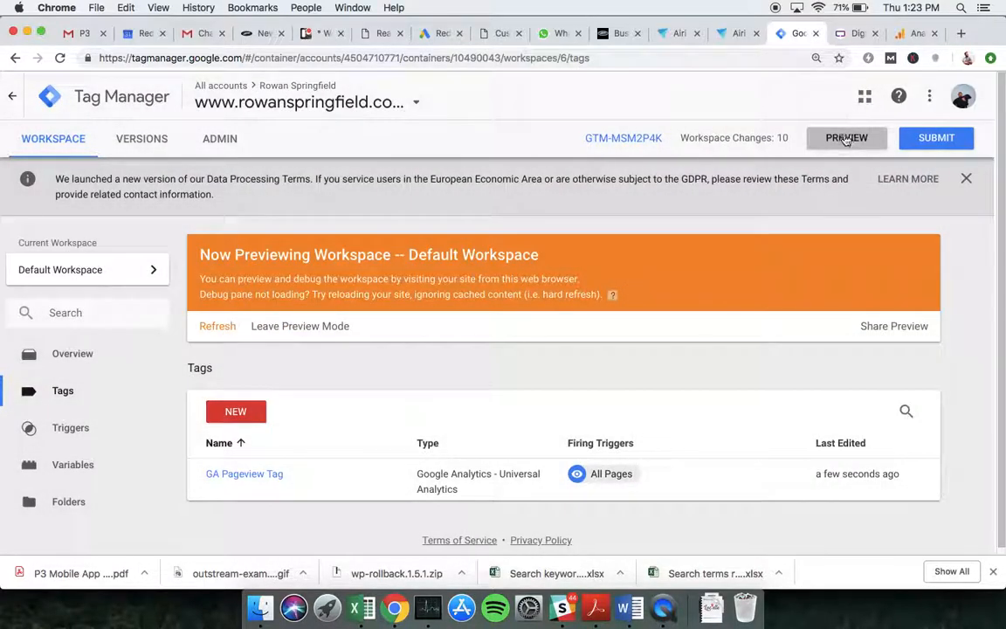
{"action": "left_click", "coordinate": [845, 140]}
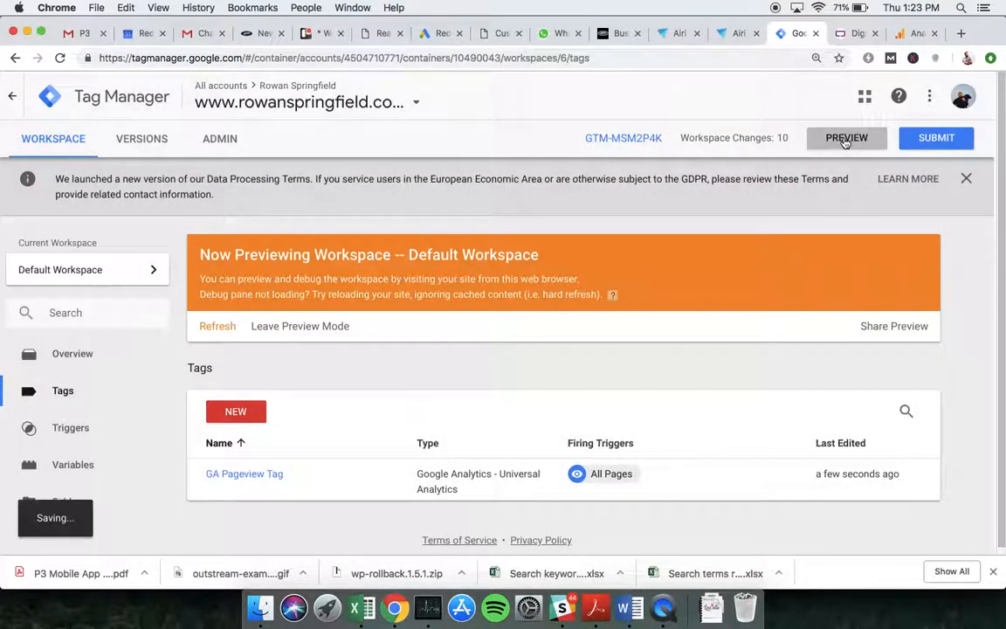
- Visit the Google Ads, About and SEO Expert pages, checking GA Pageview Tag fires on each
{"action": "left_click", "coordinate": [858, 32]}
{"action": "left_click", "coordinate": [404, 179]}
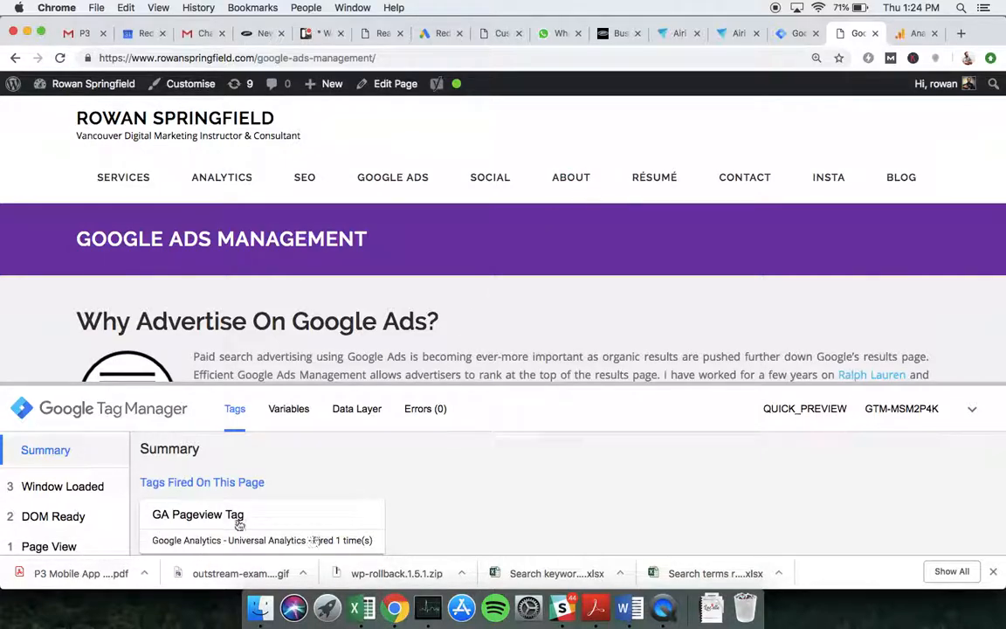
{"action": "left_click", "coordinate": [573, 182]}
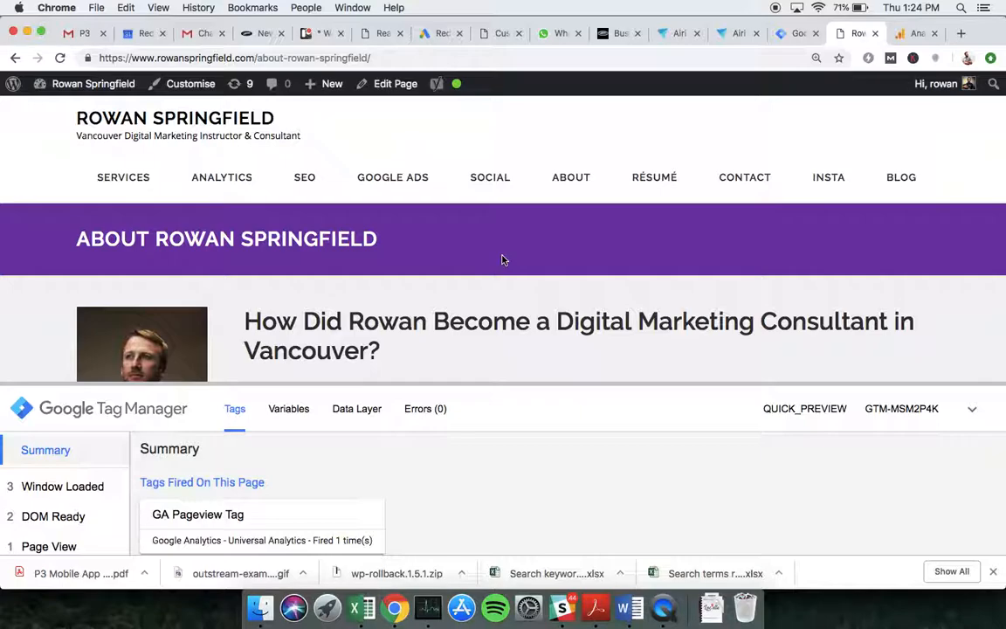
{"action": "left_click", "coordinate": [567, 185]}
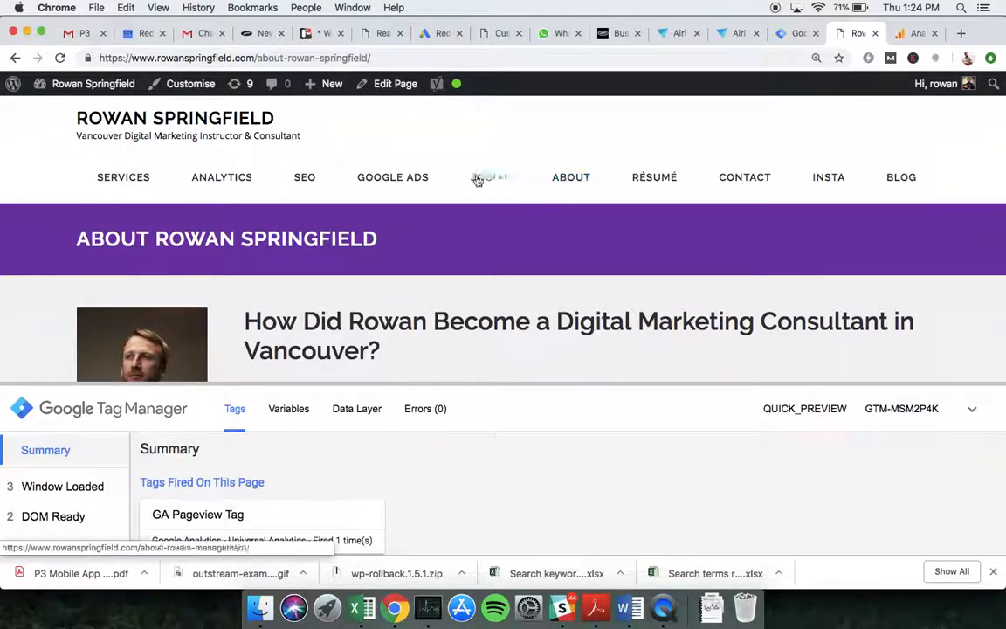
{"action": "left_click", "coordinate": [306, 177]}
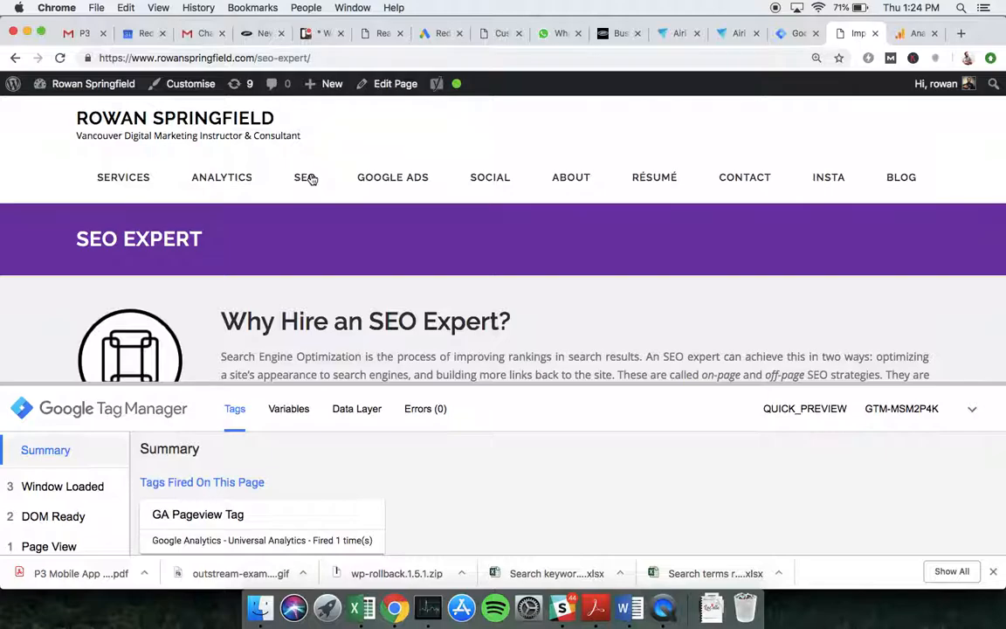
- Look over the Contact page's form on rowanspringfield.com, then return to Tag Manager's Tags list
{"action": "left_click", "coordinate": [742, 176]}
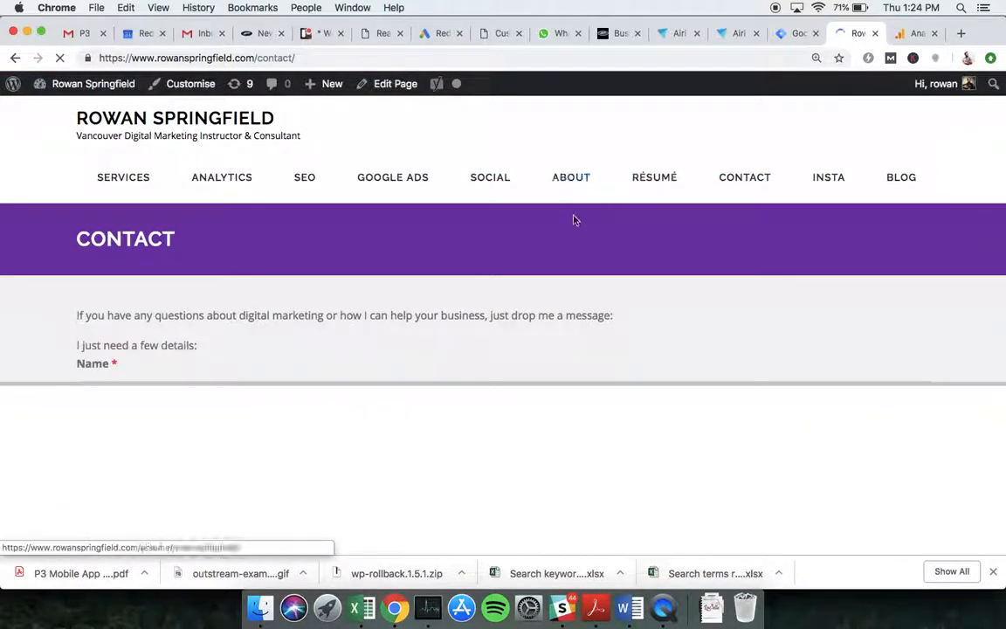
{"action": "scroll", "coordinate": [573, 220], "scroll_direction": "down", "scroll_amount": 3}
{"action": "left_click_drag", "start_coordinate": [607, 377], "coordinate": [601, 478]}
{"action": "scroll", "coordinate": [564, 355], "scroll_direction": "down", "scroll_amount": 2}
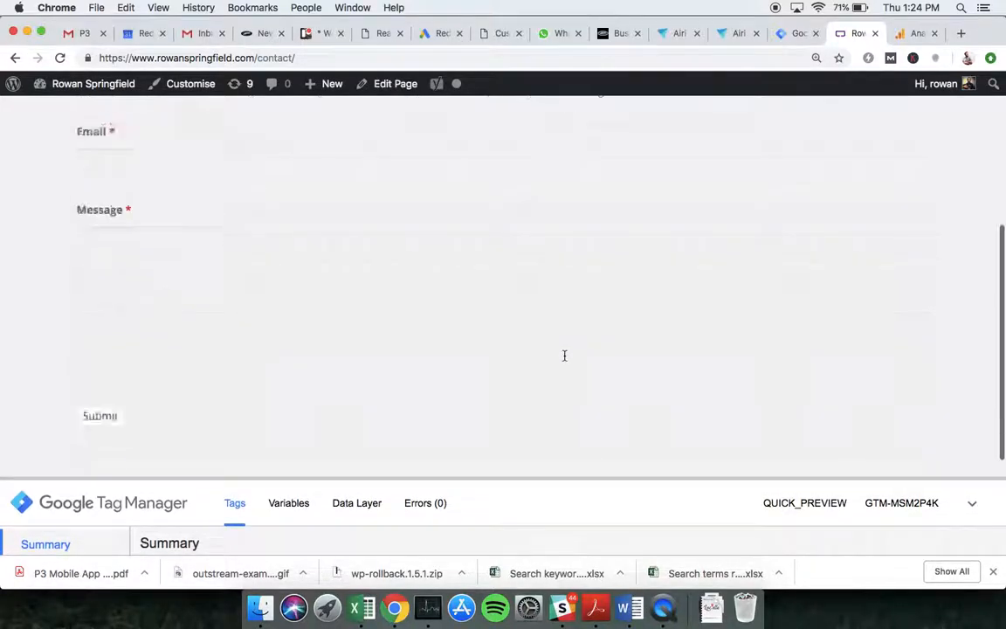
{"action": "scroll", "coordinate": [564, 355], "scroll_direction": "down", "scroll_amount": 2}
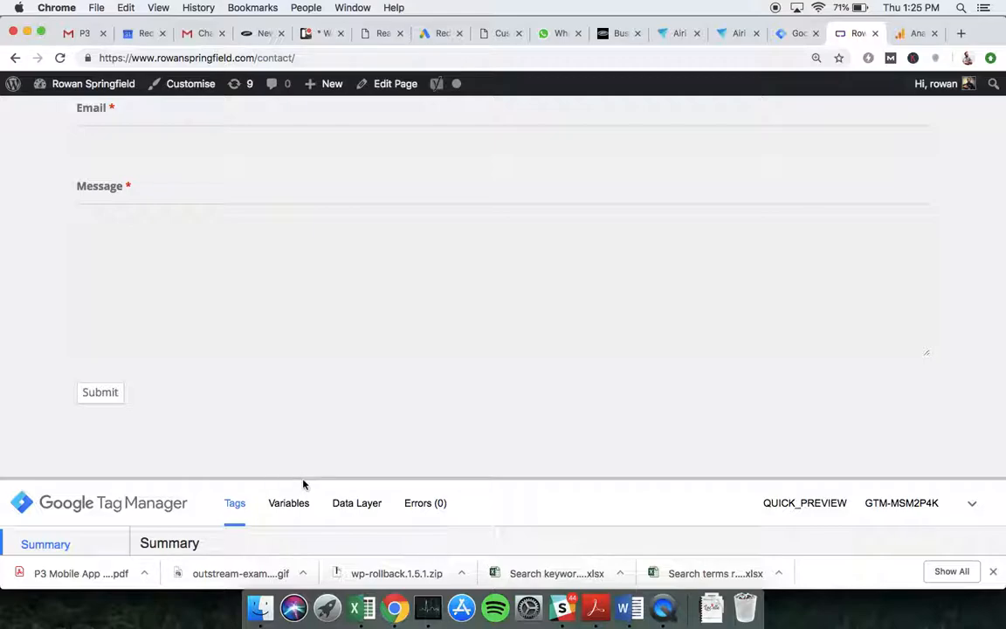
{"action": "left_click", "coordinate": [796, 34]}
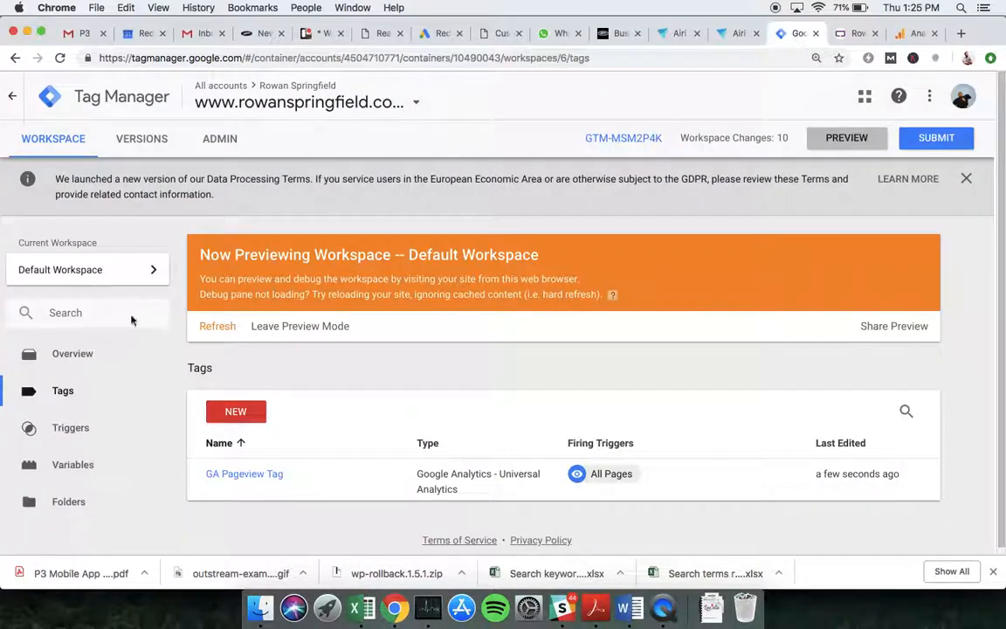
{"action": "left_click", "coordinate": [52, 389]}
- Create a new Google Analytics - Universal Analytics tag named 'Contact Form Tag'
{"action": "left_click", "coordinate": [236, 412]}
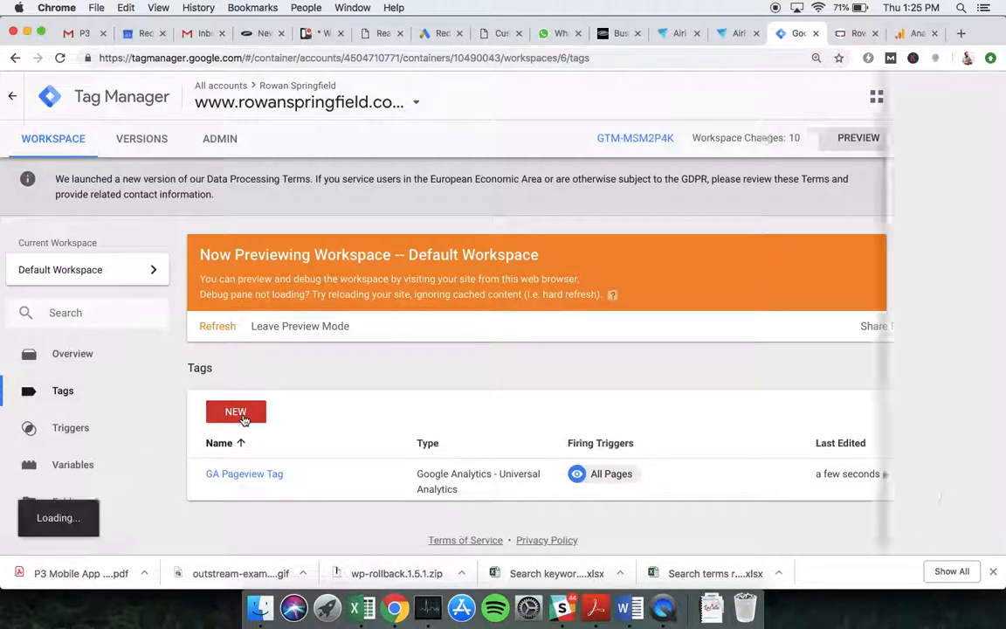
{"action": "double_click", "coordinate": [220, 95]}
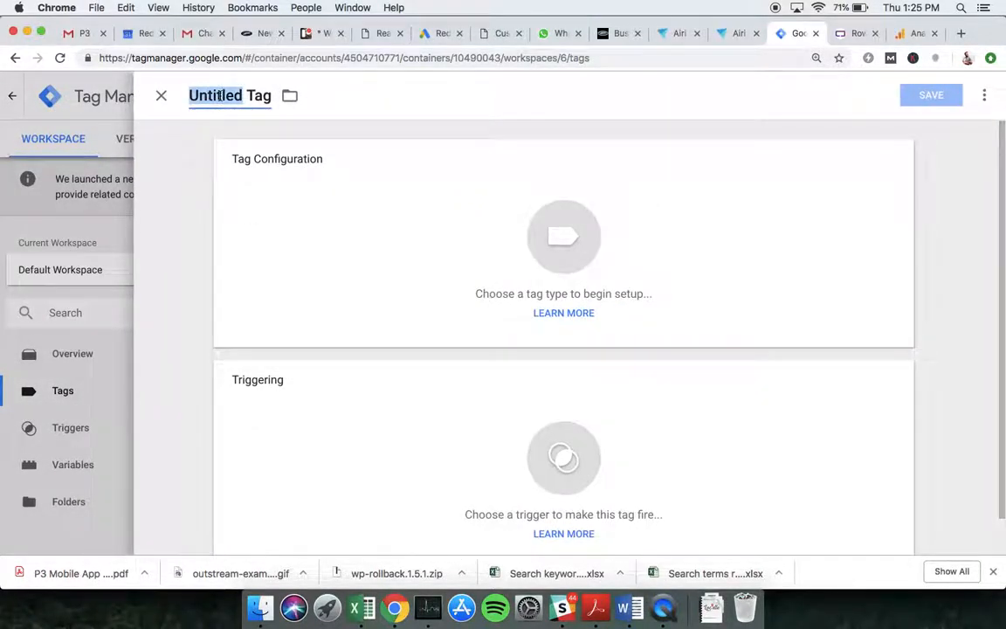
{"action": "type", "text": "Contact Form"}
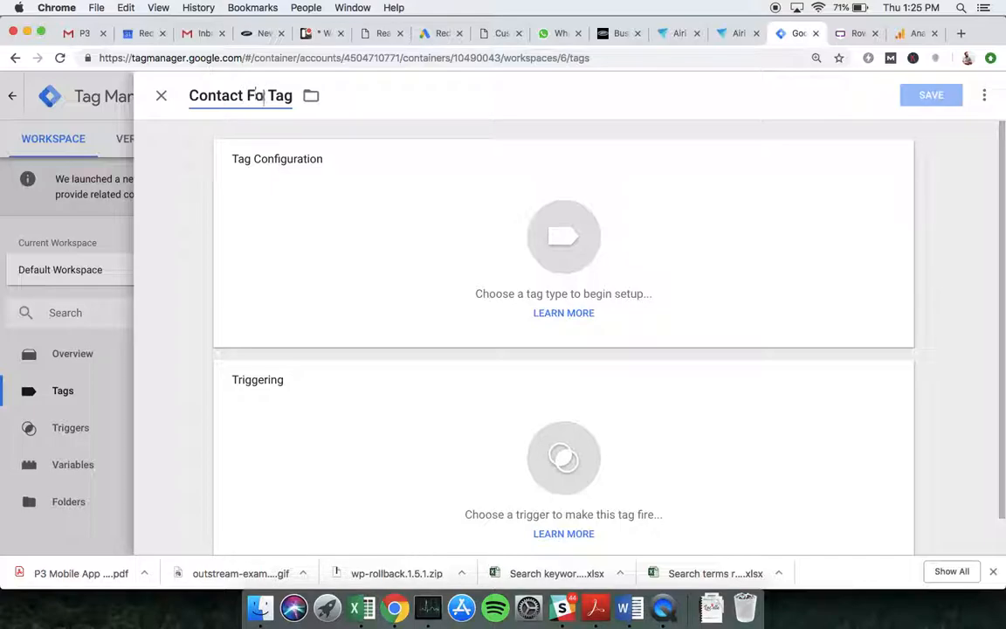
{"action": "left_click", "coordinate": [398, 212]}
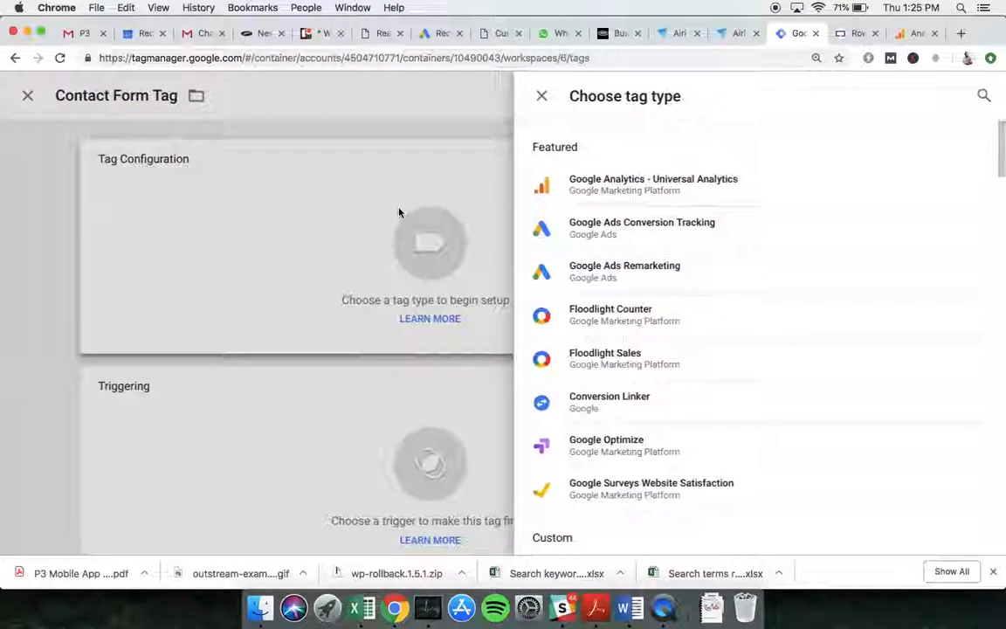
{"action": "left_click", "coordinate": [625, 185]}
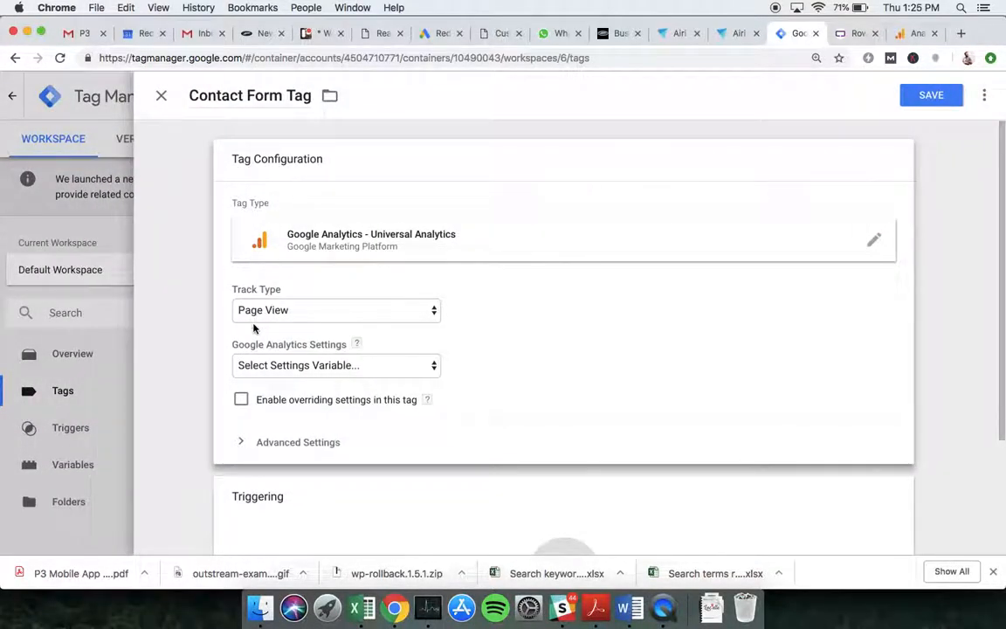
- Set its Track Type to Event with Category 'contact' and Action 'click'
{"action": "left_click", "coordinate": [317, 312]}
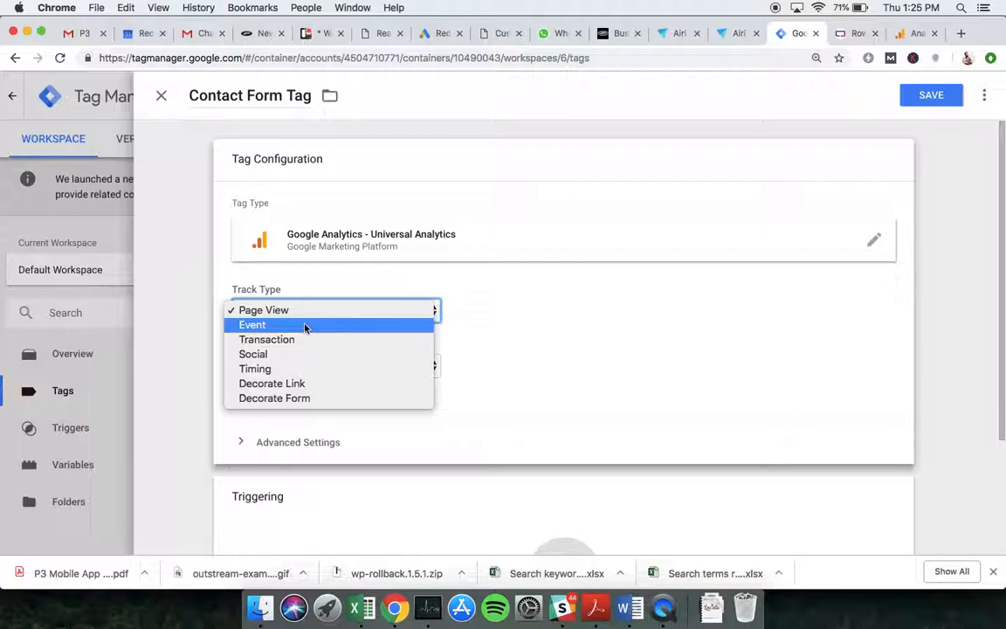
{"action": "left_click", "coordinate": [306, 326]}
{"action": "scroll", "coordinate": [529, 314], "scroll_direction": "down", "scroll_amount": 2}
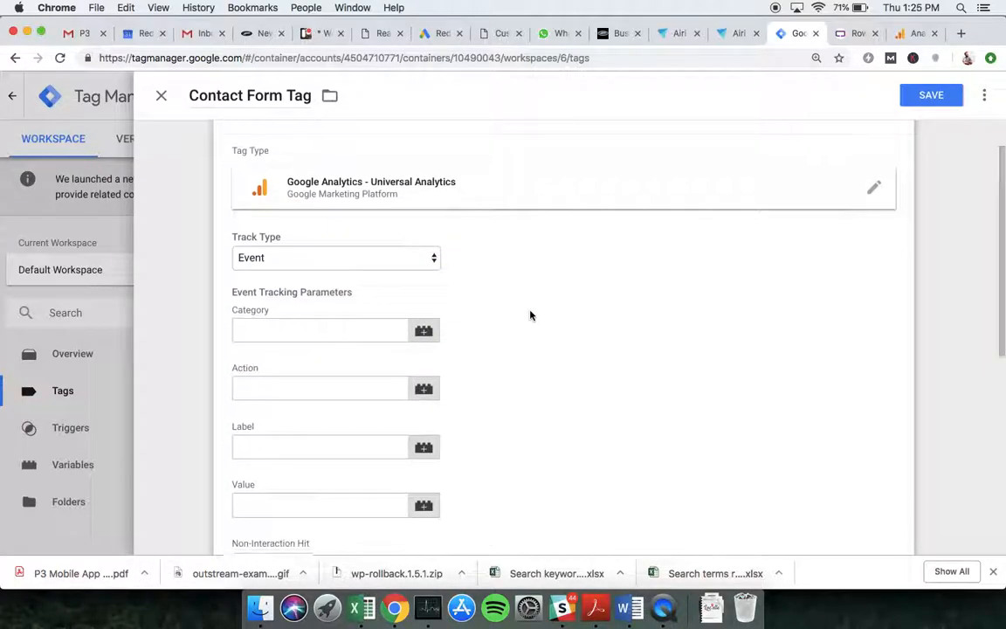
{"action": "left_click", "coordinate": [290, 307]}
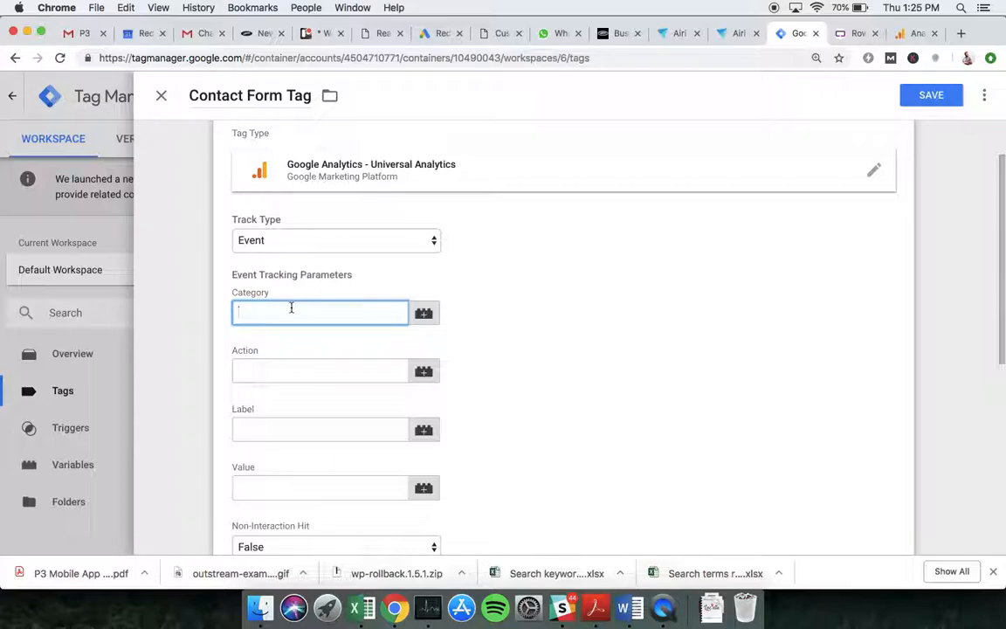
{"action": "type", "text": "contact"}
{"action": "left_click", "coordinate": [274, 368]}
{"action": "type", "text": "click"}
{"action": "left_click", "coordinate": [221, 387]}
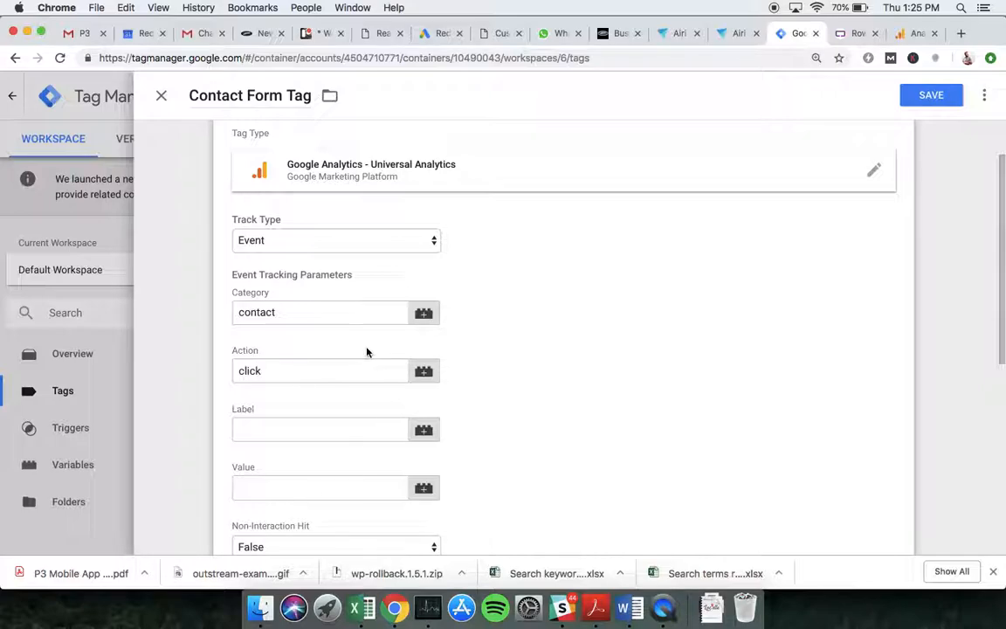
{"action": "scroll", "coordinate": [367, 352], "scroll_direction": "down", "scroll_amount": 2}
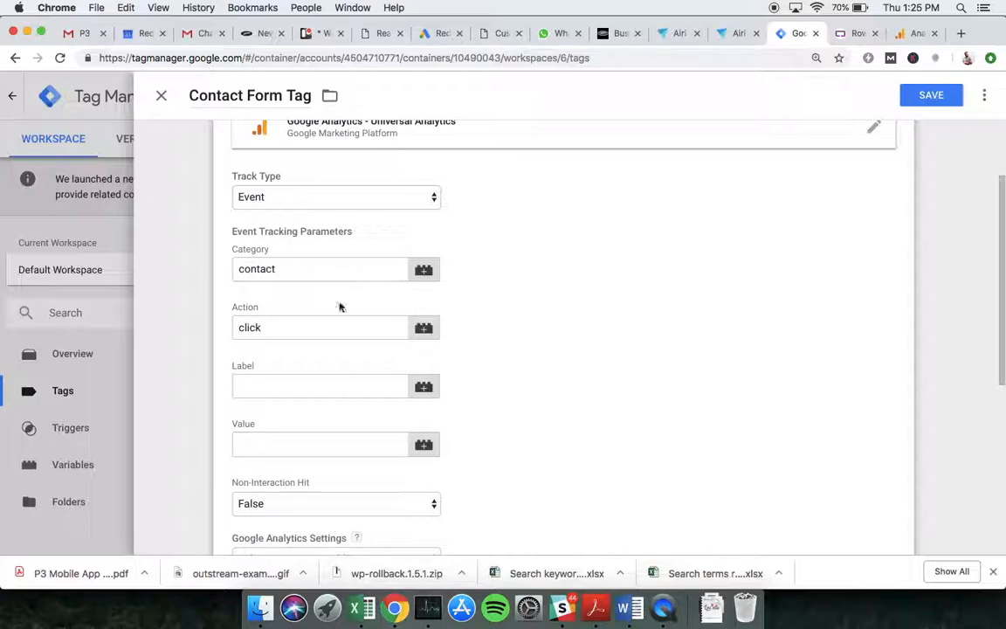
{"action": "scroll", "coordinate": [619, 308], "scroll_direction": "down", "scroll_amount": 2}
{"action": "scroll", "coordinate": [620, 308], "scroll_direction": "down", "scroll_amount": 2}
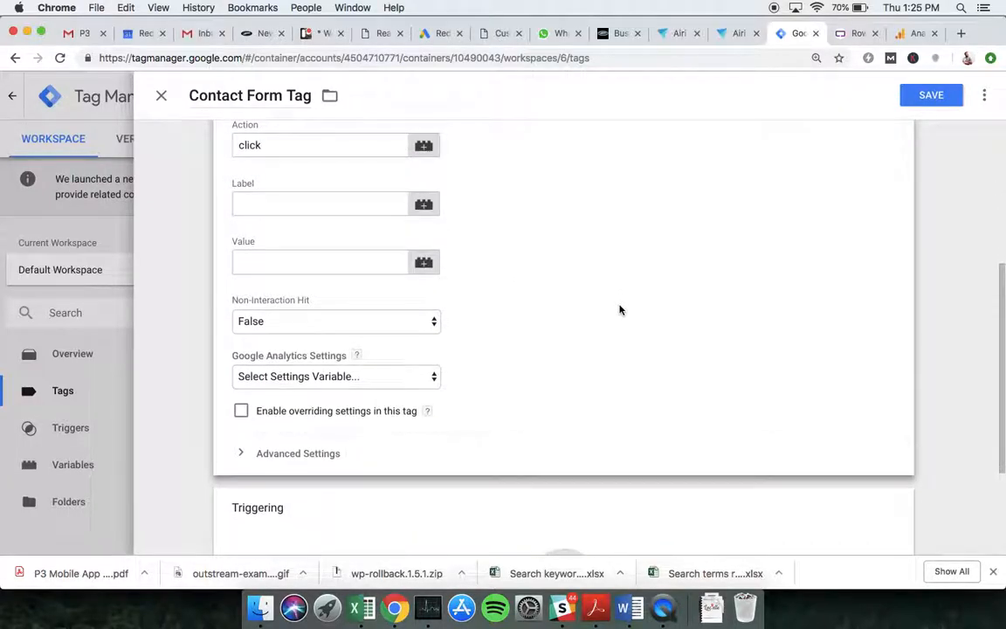
- Choose {{GA Tracking Variable}} as the Contact Form Tag's analytics settings and save it with no trigger
{"action": "left_click", "coordinate": [307, 378]}
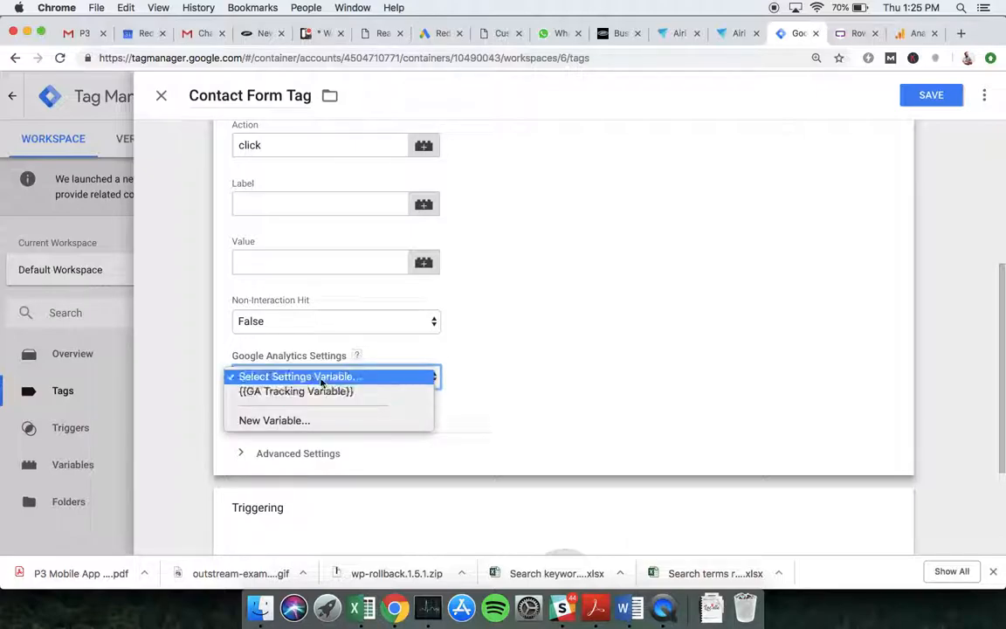
{"action": "left_click", "coordinate": [312, 393]}
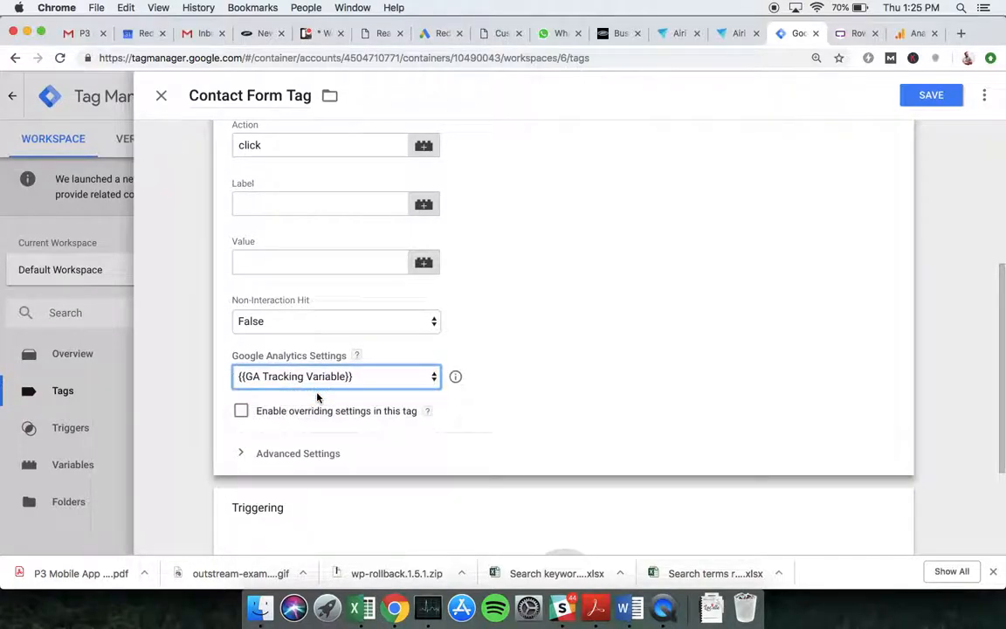
{"action": "scroll", "coordinate": [542, 339], "scroll_direction": "down", "scroll_amount": 2}
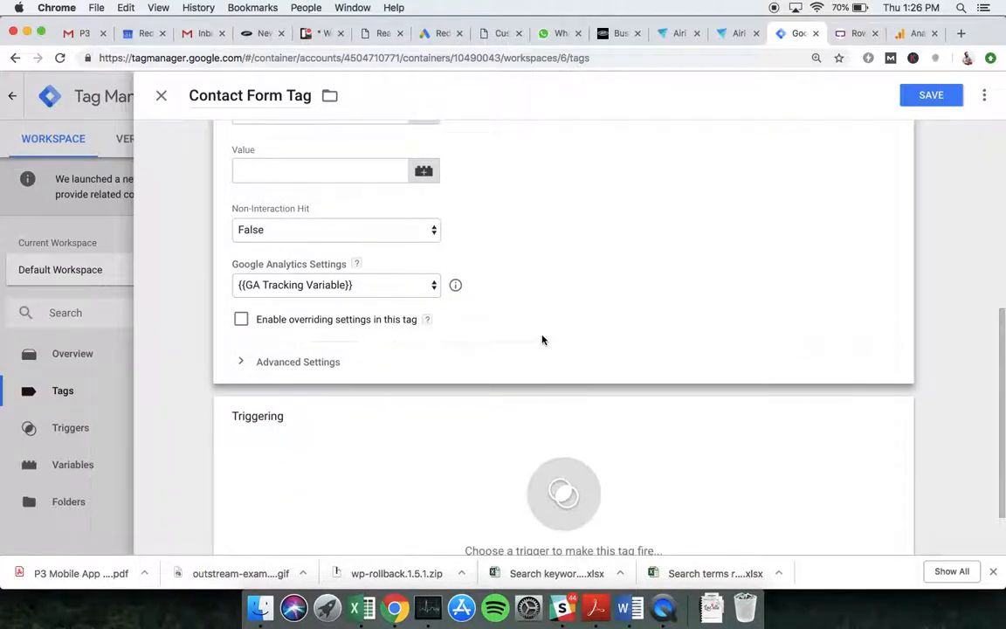
{"action": "left_click", "coordinate": [911, 103]}
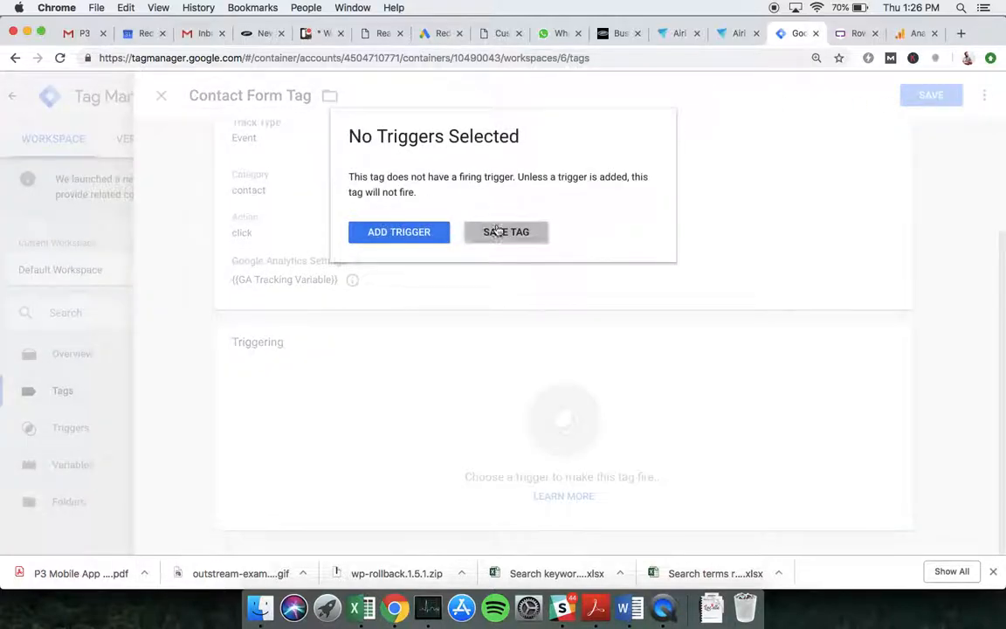
{"action": "left_click", "coordinate": [495, 231]}
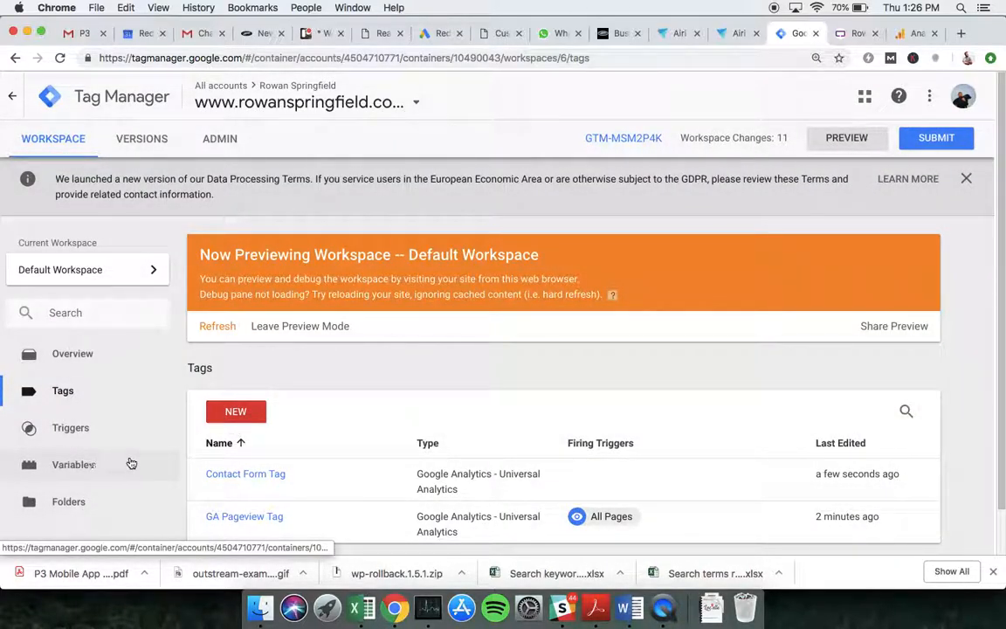
{"action": "left_click", "coordinate": [75, 471]}
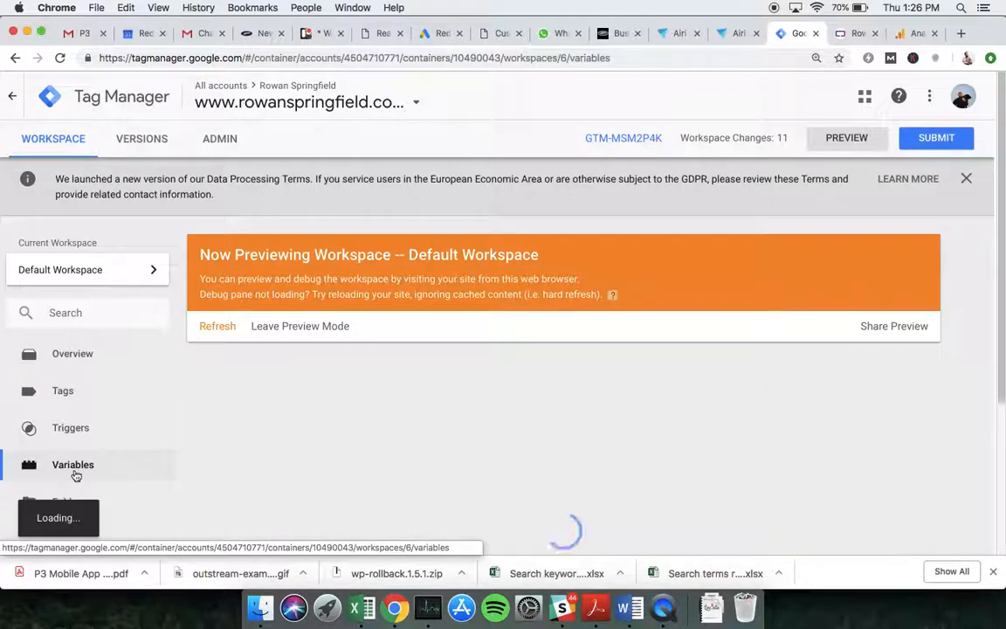
{"action": "scroll", "coordinate": [334, 386], "scroll_direction": "down", "scroll_amount": 3}
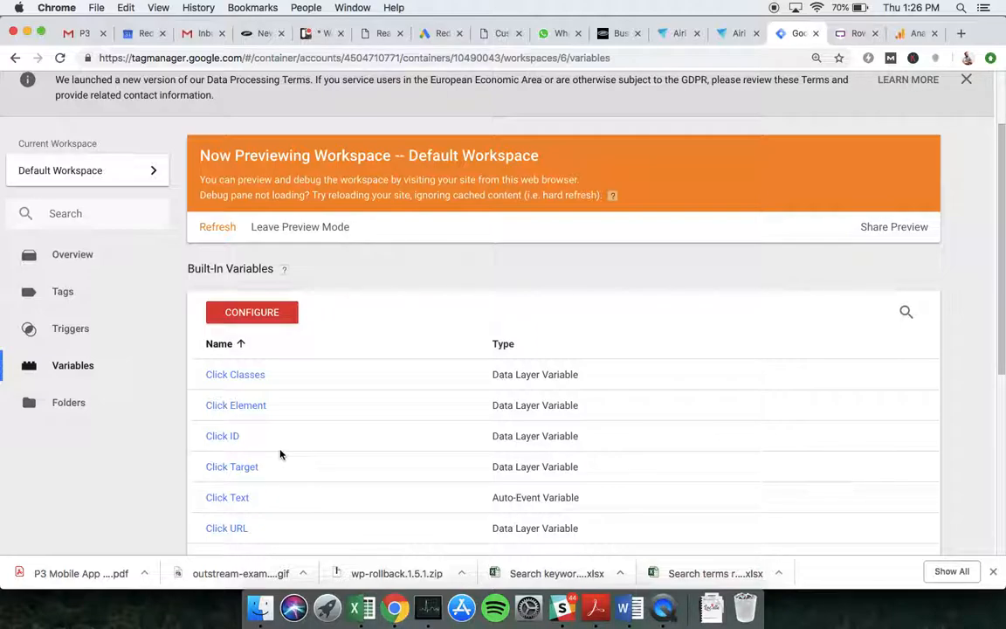
{"action": "scroll", "coordinate": [280, 454], "scroll_direction": "down", "scroll_amount": 2}
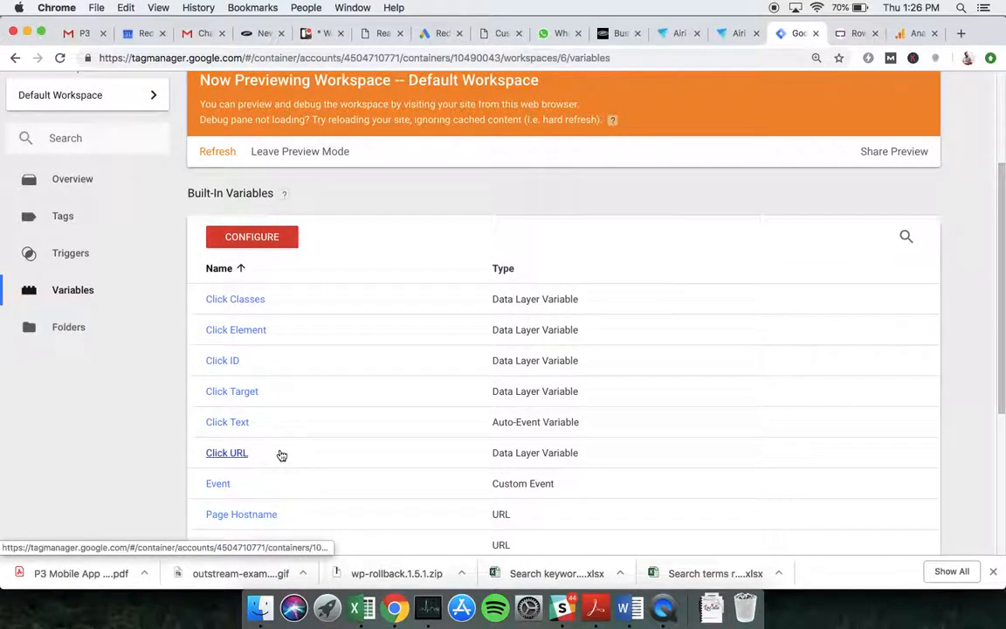
{"action": "scroll", "coordinate": [281, 455], "scroll_direction": "down", "scroll_amount": 3}
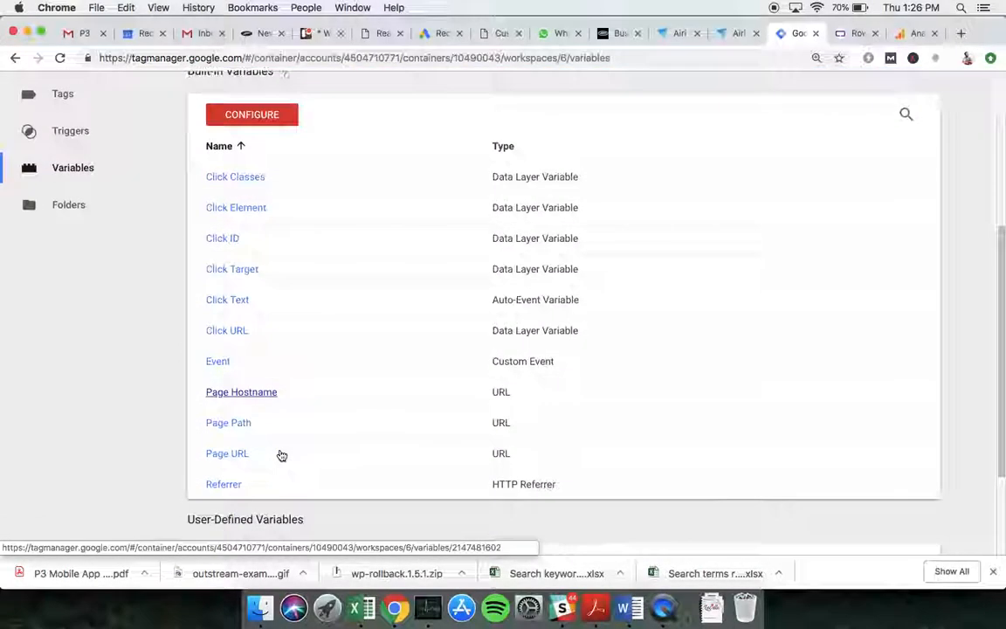
{"action": "scroll", "coordinate": [280, 454], "scroll_direction": "up", "scroll_amount": 3}
{"action": "left_click", "coordinate": [261, 219]}
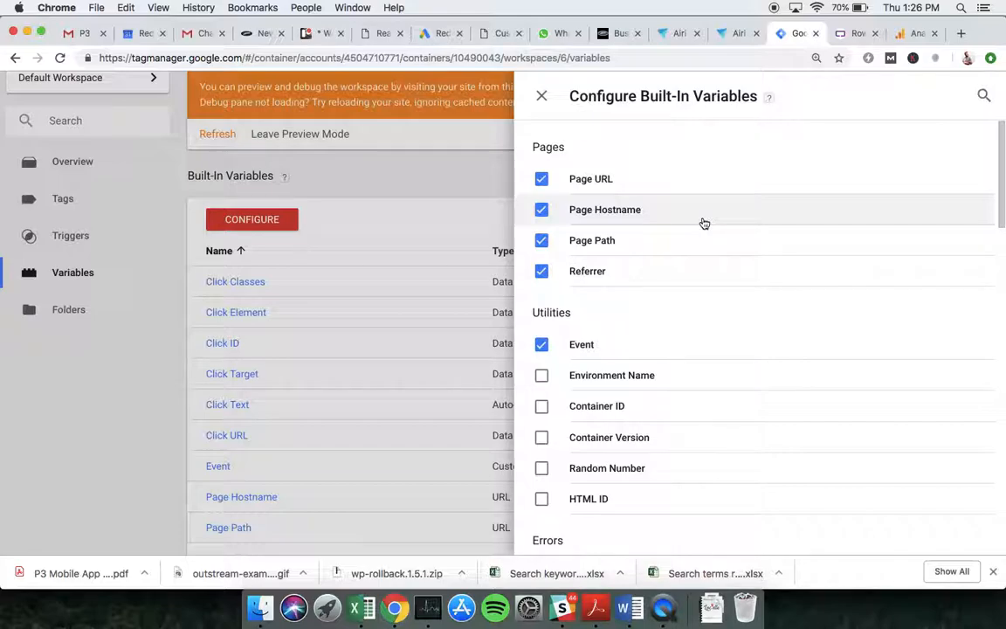
{"action": "scroll", "coordinate": [733, 299], "scroll_direction": "down", "scroll_amount": 5}
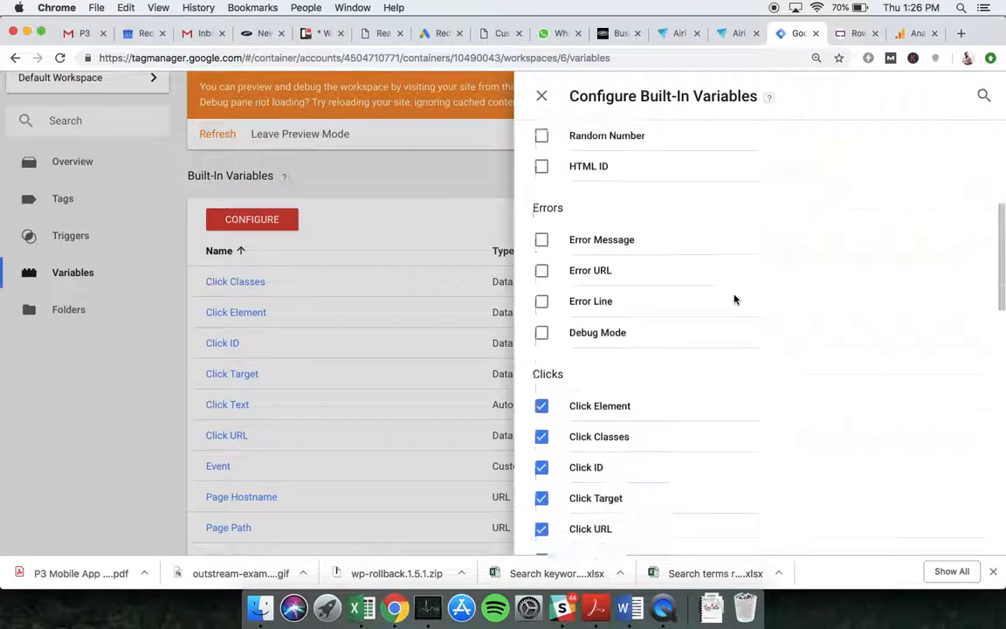
{"action": "scroll", "coordinate": [734, 299], "scroll_direction": "down", "scroll_amount": 3}
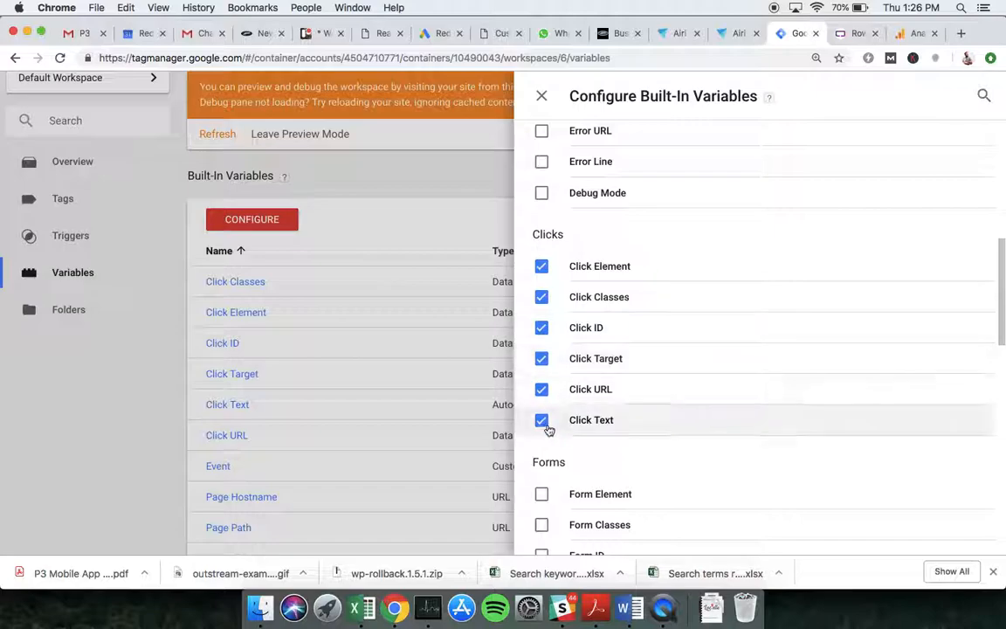
{"action": "left_click", "coordinate": [542, 97]}
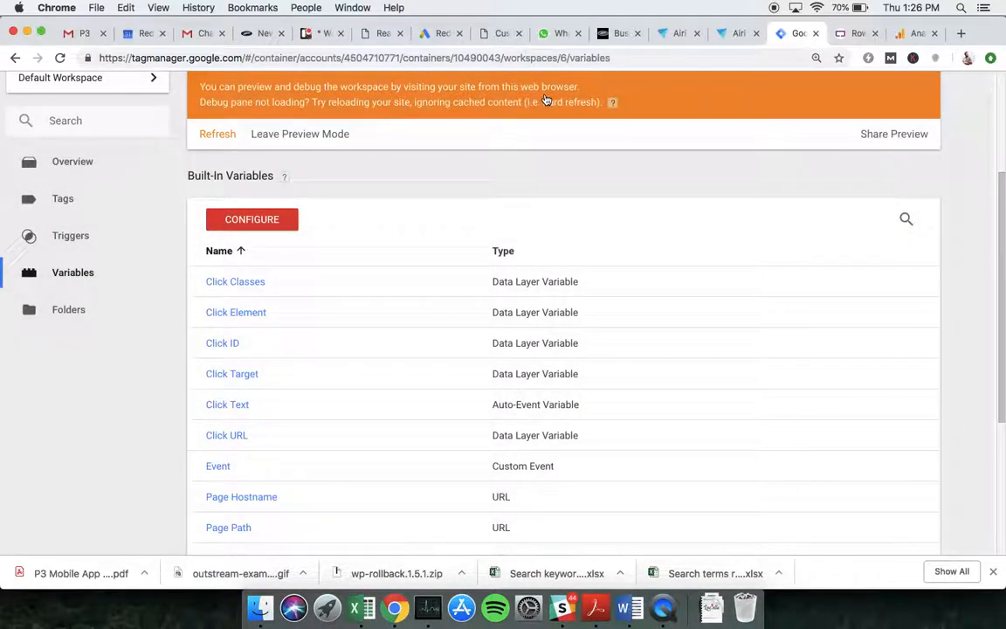
- Open the Contact Form Tag and start a new trigger from its Triggering section
{"action": "left_click", "coordinate": [81, 199]}
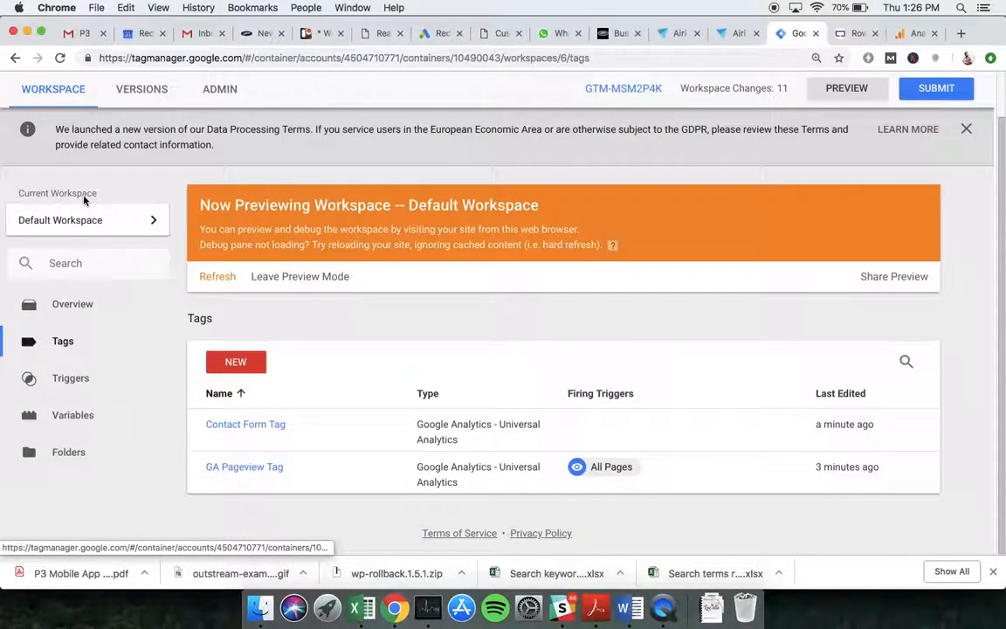
{"action": "left_click", "coordinate": [262, 425]}
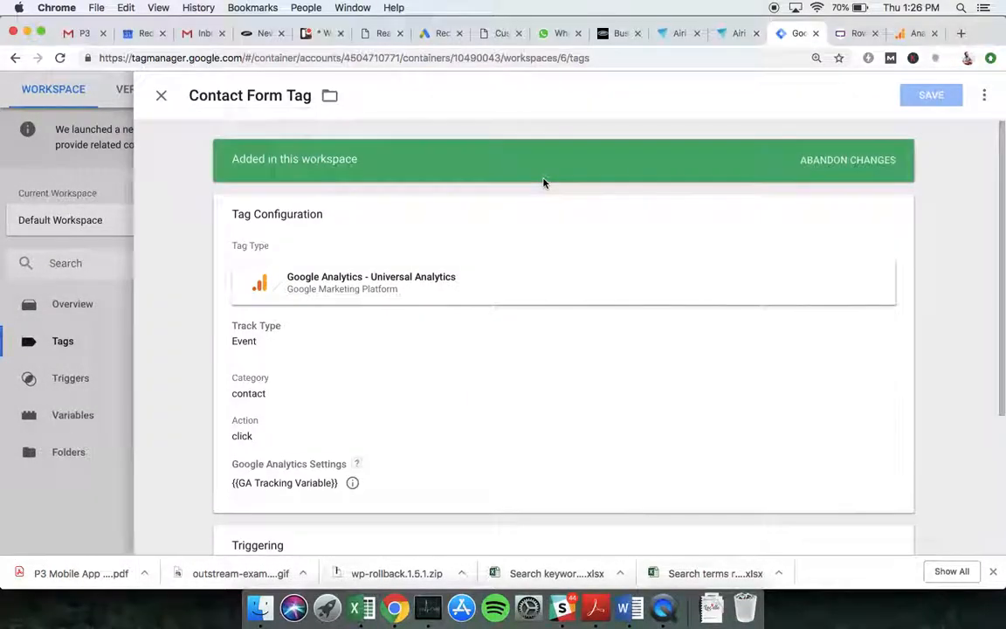
{"action": "scroll", "coordinate": [543, 183], "scroll_direction": "down", "scroll_amount": 3}
{"action": "scroll", "coordinate": [543, 183], "scroll_direction": "down", "scroll_amount": 1}
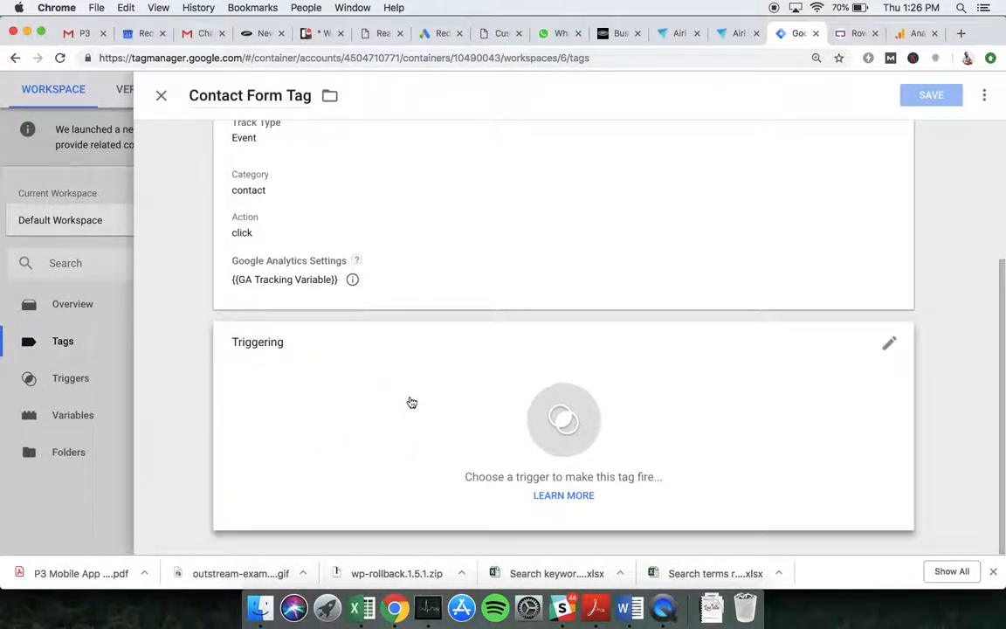
{"action": "left_click", "coordinate": [460, 390]}
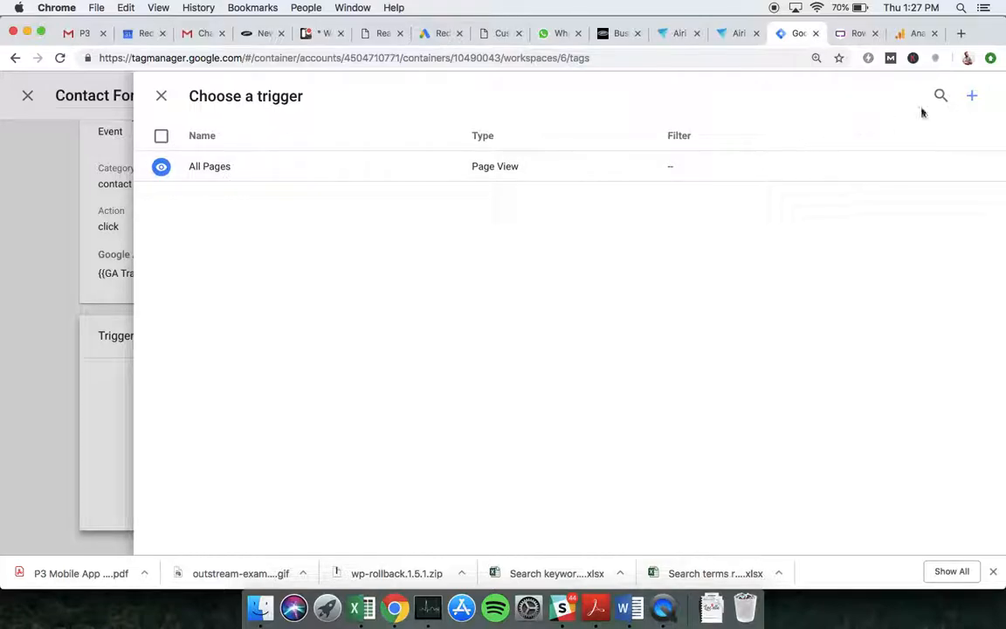
{"action": "left_click", "coordinate": [972, 98]}
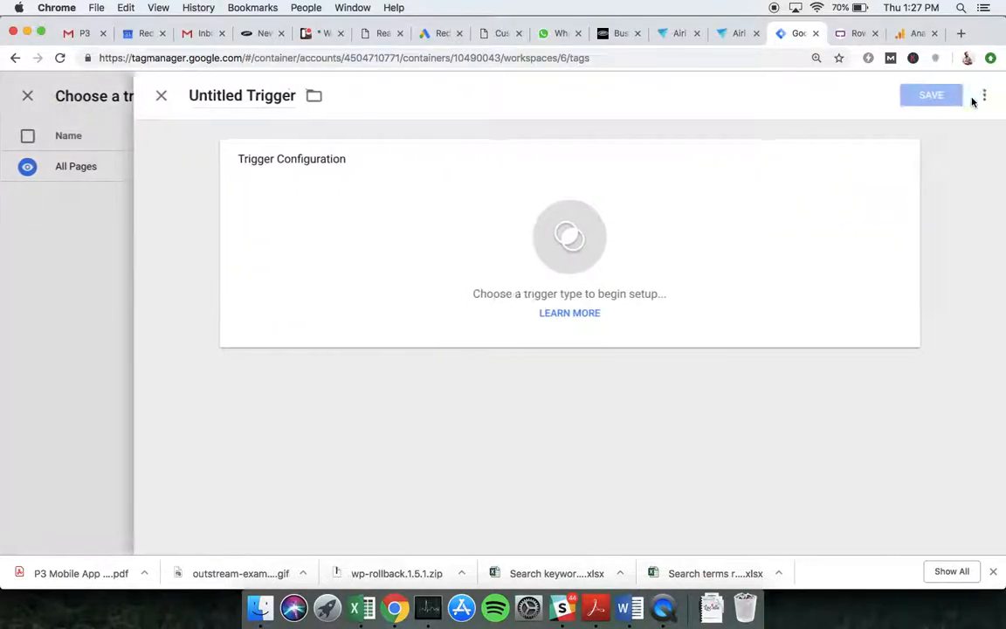
- Rename the new trigger to 'Contact Form Trigger' and bring up its trigger types
{"action": "double_click", "coordinate": [215, 95]}
{"action": "type", "text": "Cpon"}
{"action": "key", "text": "BackSpace"}
{"action": "key", "text": "BackSpace"}
{"action": "key", "text": "BackSpace"}
{"action": "type", "text": "ontact Form"}
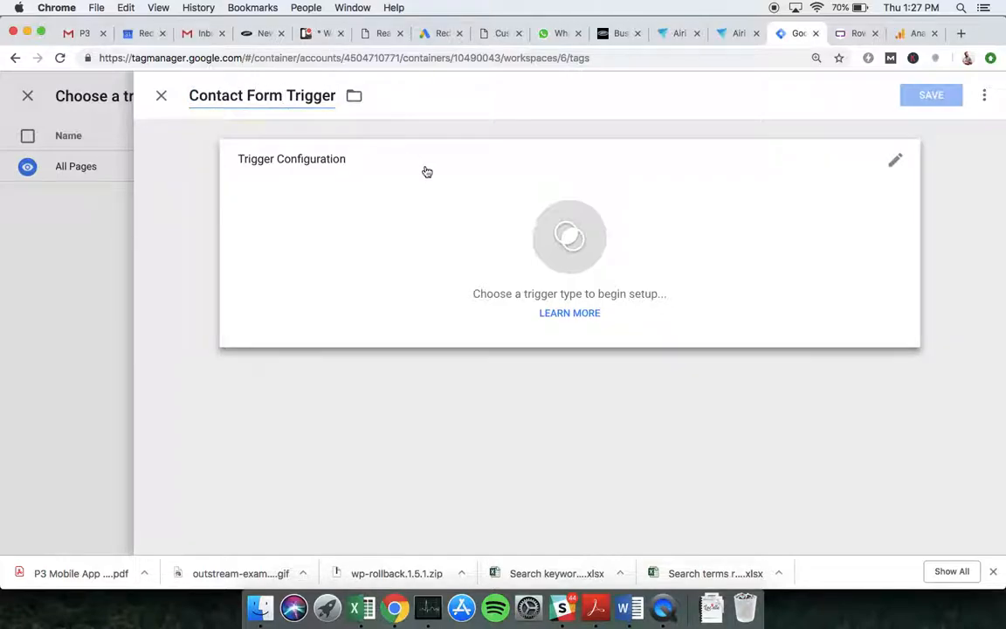
{"action": "left_click", "coordinate": [427, 171]}
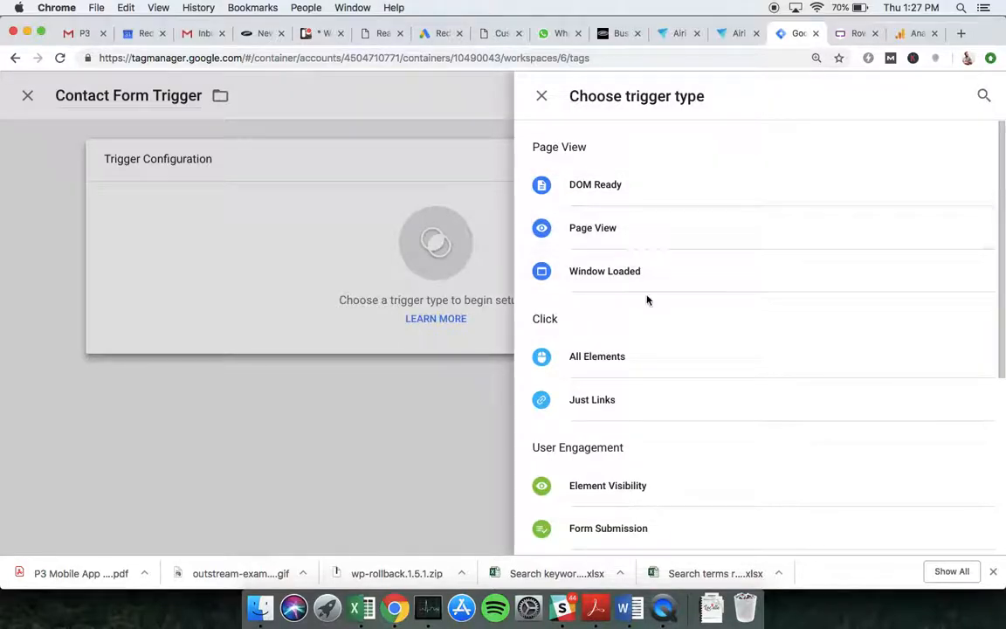
- Make it a Click - All Elements trigger firing on Some Clicks, keeping Click Classes as the condition variable
{"action": "left_click", "coordinate": [603, 358]}
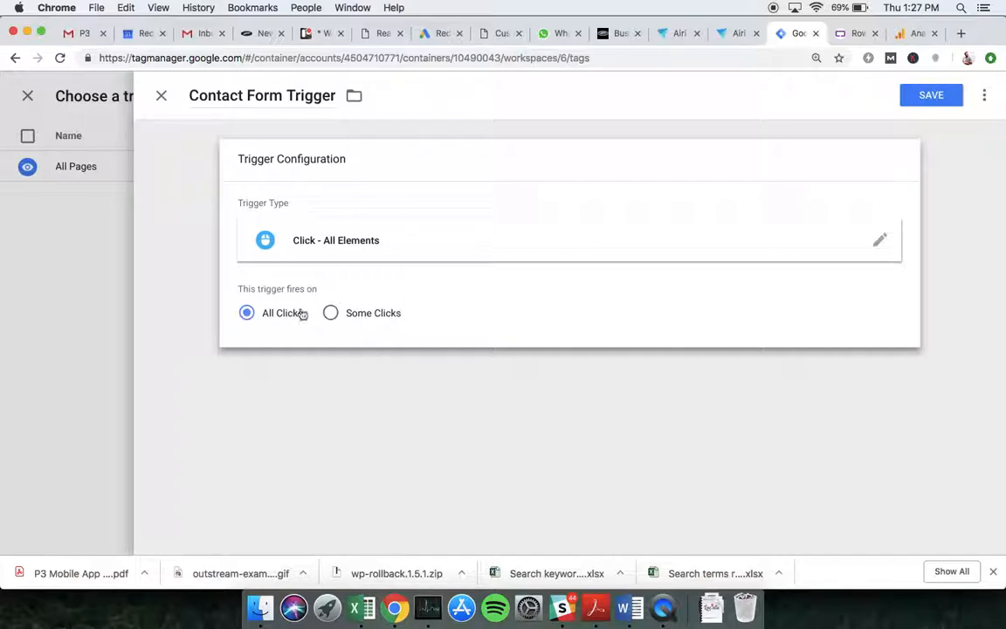
{"action": "left_click", "coordinate": [331, 315]}
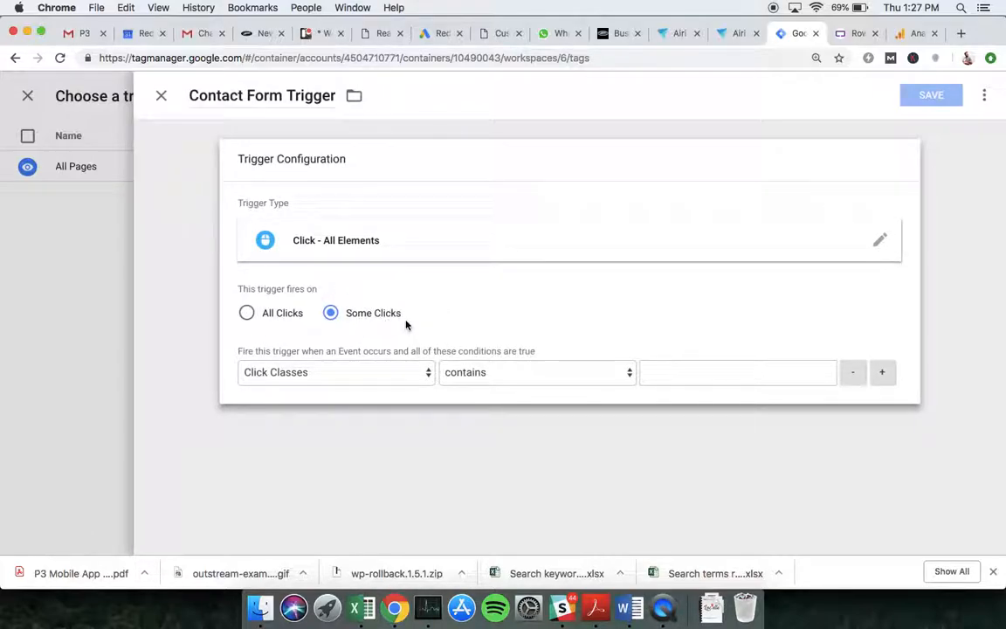
{"action": "left_click", "coordinate": [355, 376]}
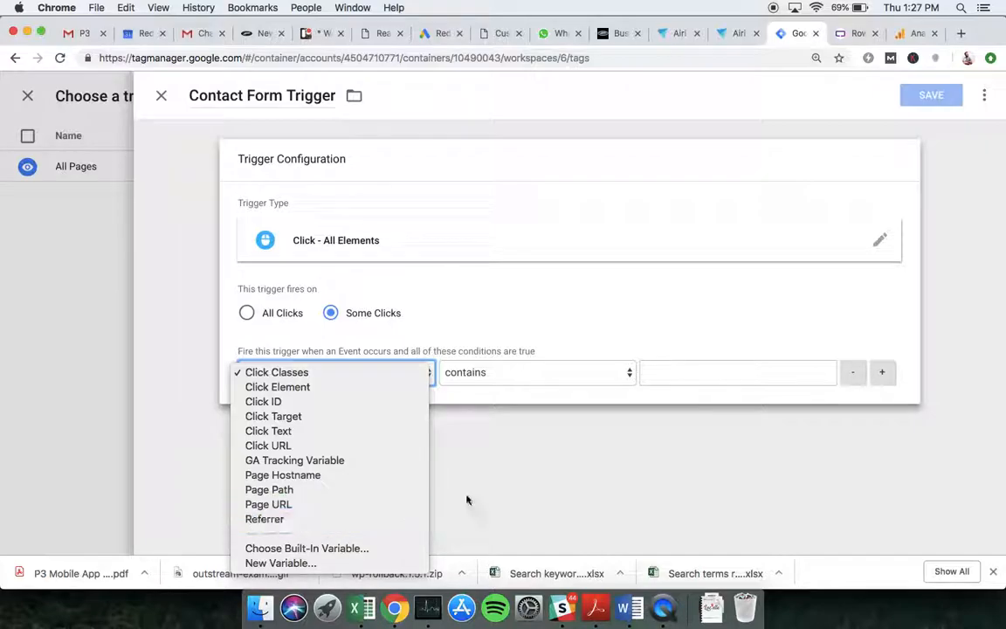
{"action": "left_click", "coordinate": [503, 494]}
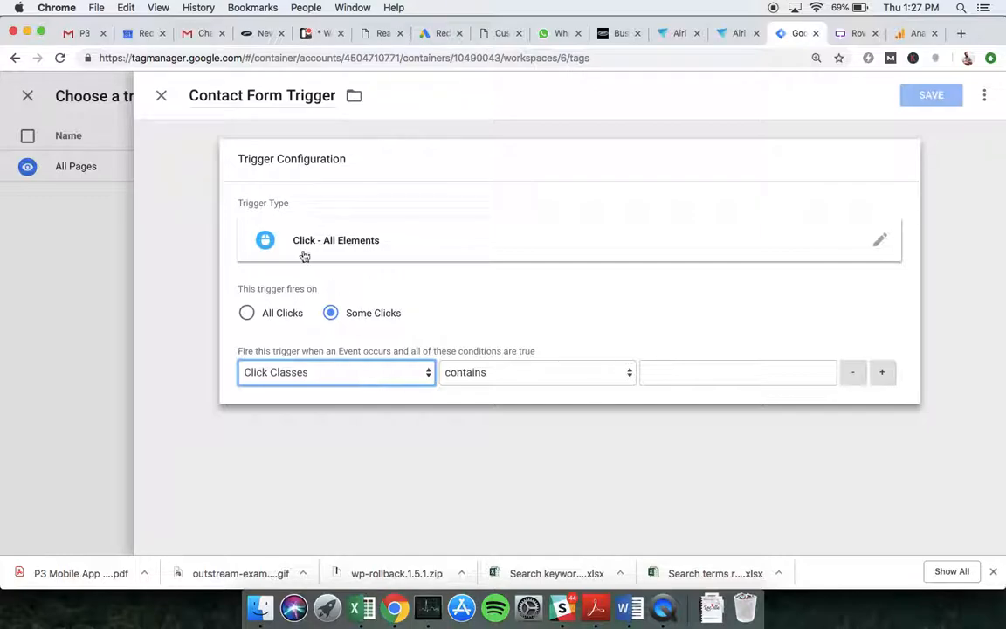
{"action": "left_click", "coordinate": [856, 34]}
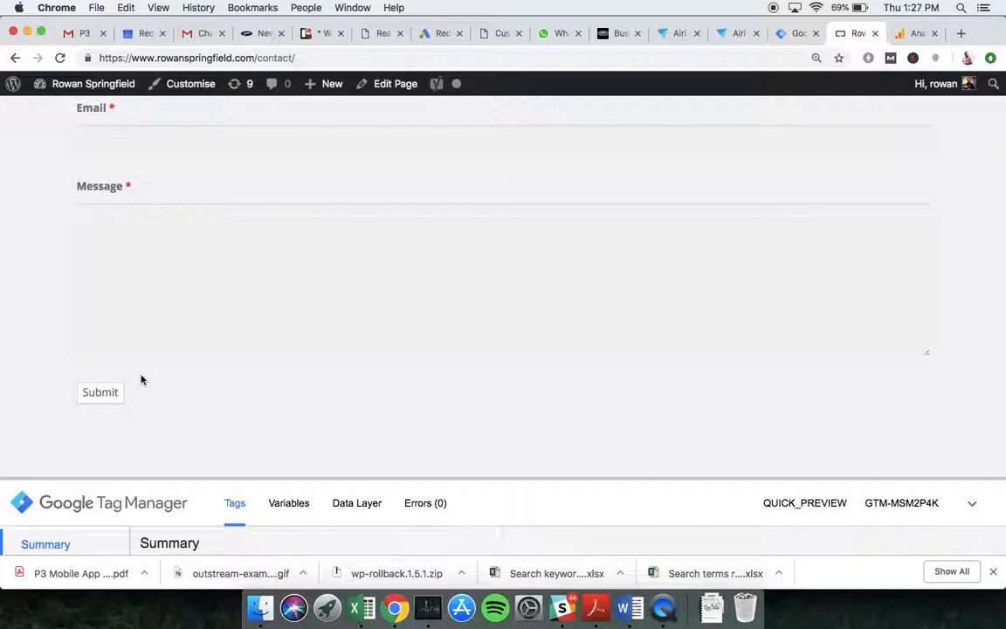
- Inspect the contact form's Submit button in DevTools and copy its id, nf-field-4
{"action": "right_click", "coordinate": [107, 393]}
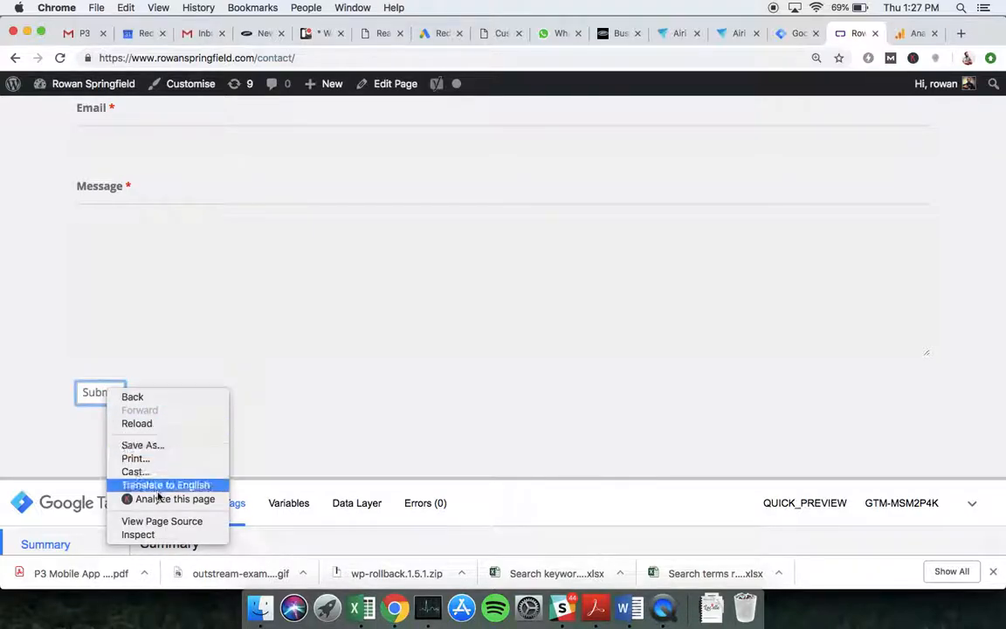
{"action": "left_click", "coordinate": [163, 535]}
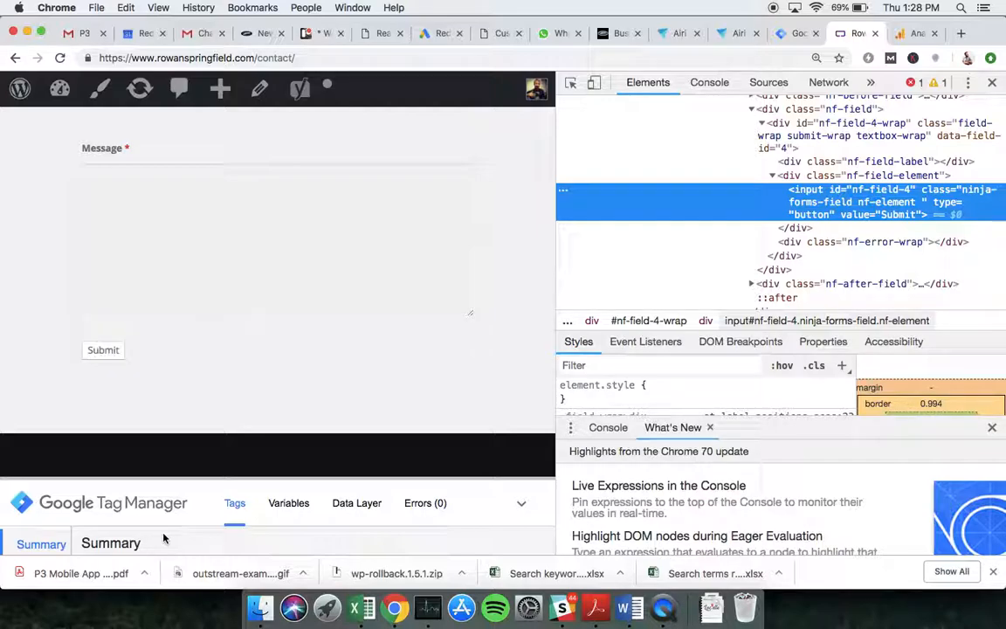
{"action": "double_click", "coordinate": [883, 191]}
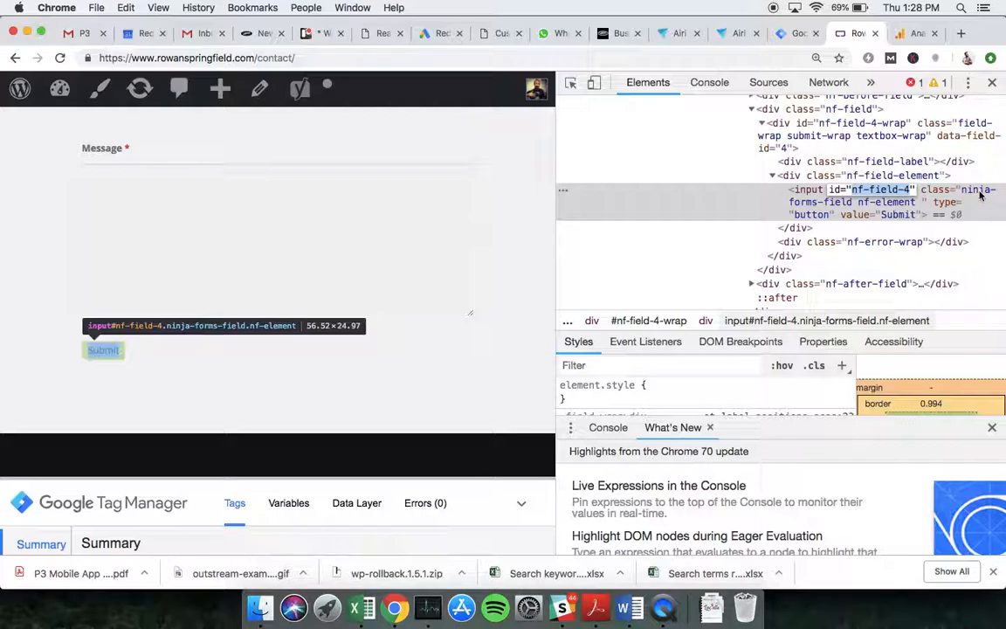
{"action": "key", "text": "Tab"}
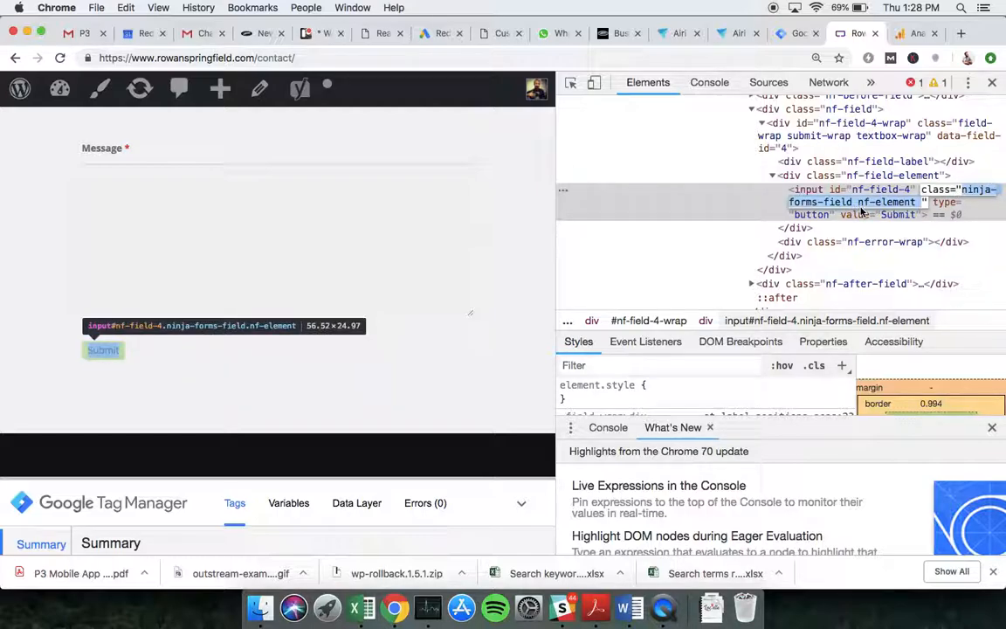
{"action": "double_click", "coordinate": [883, 190]}
{"action": "key", "text": "super+c"}
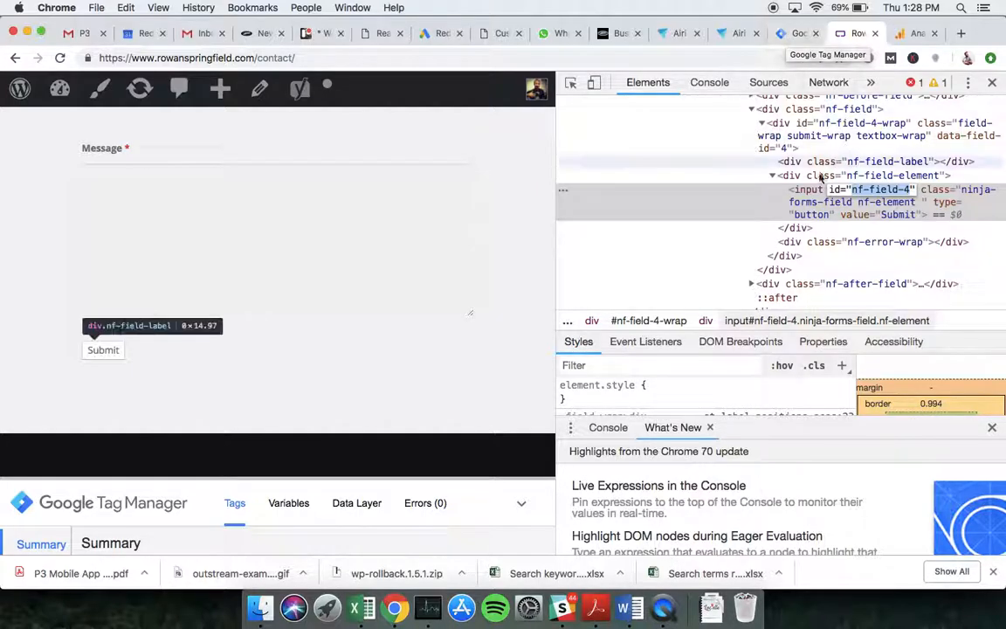
- Set the trigger condition to Click ID equals nf-field-4
{"action": "left_click", "coordinate": [795, 35]}
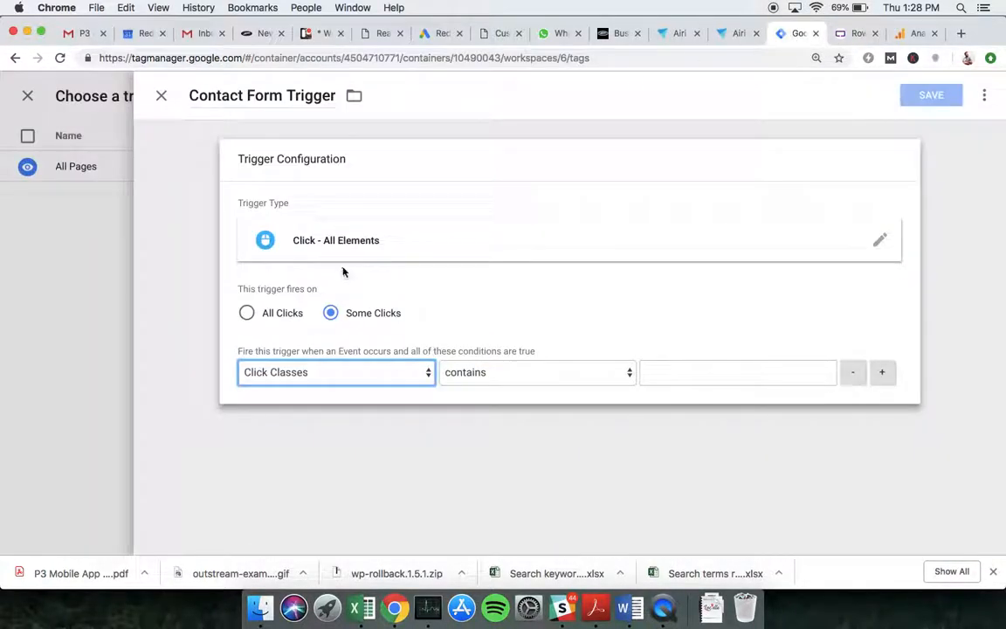
{"action": "left_click", "coordinate": [342, 375]}
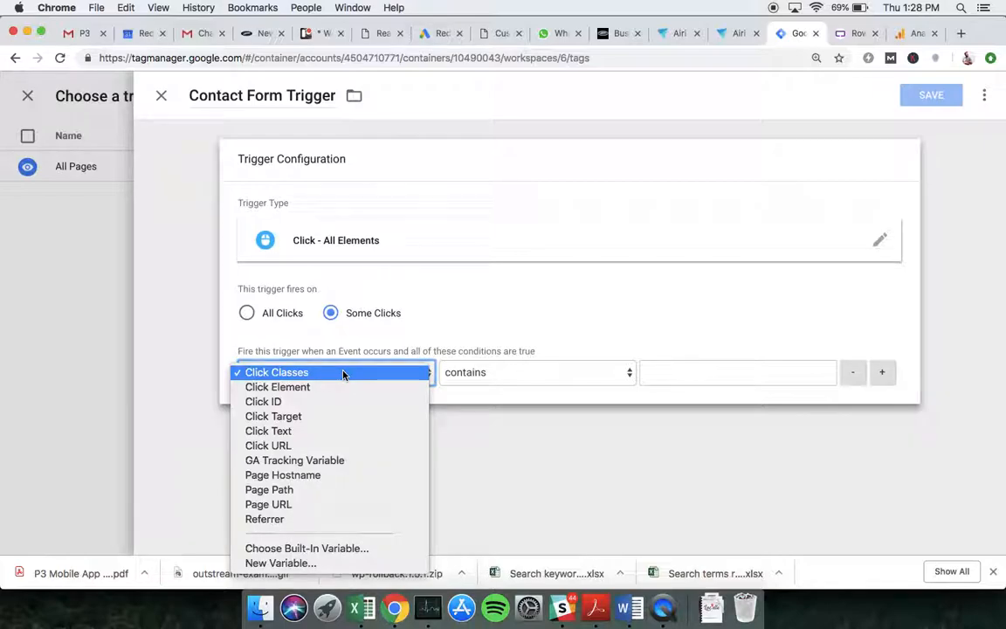
{"action": "left_click", "coordinate": [287, 402]}
{"action": "left_click", "coordinate": [519, 374]}
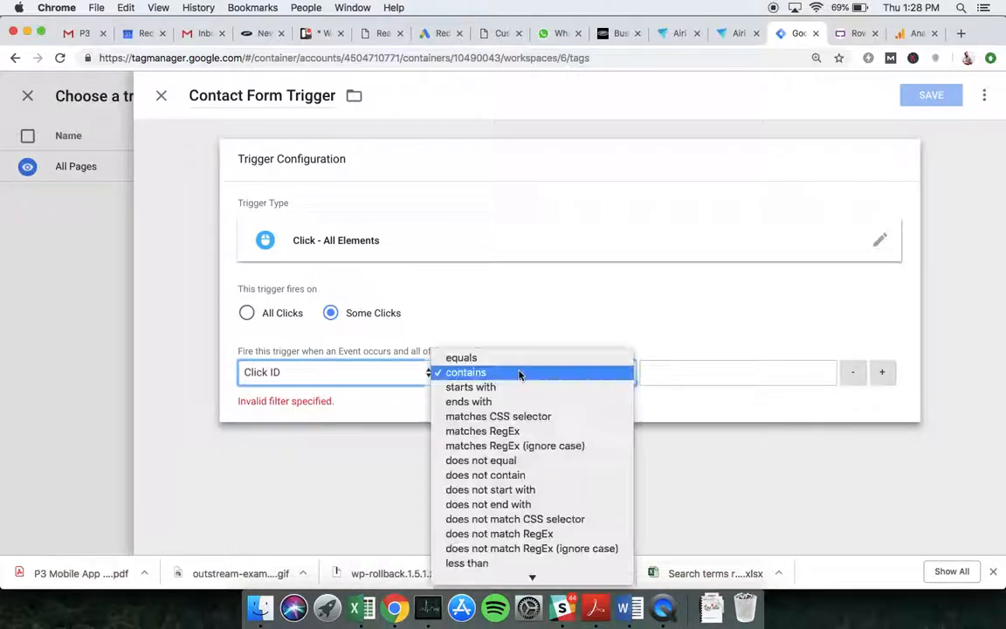
{"action": "left_click", "coordinate": [512, 359]}
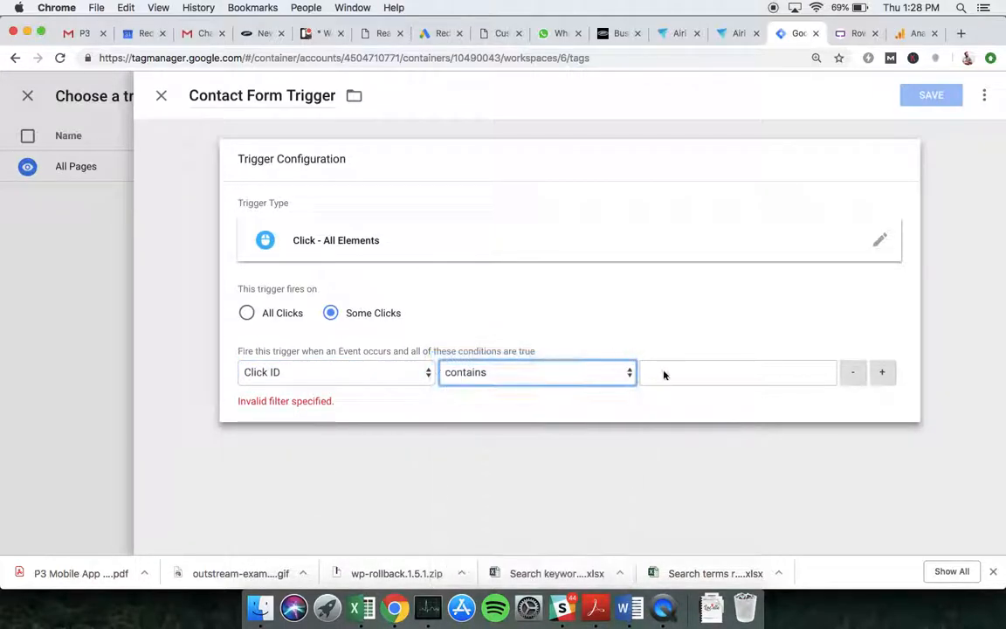
{"action": "left_click", "coordinate": [694, 377]}
{"action": "key", "text": "super+v"}
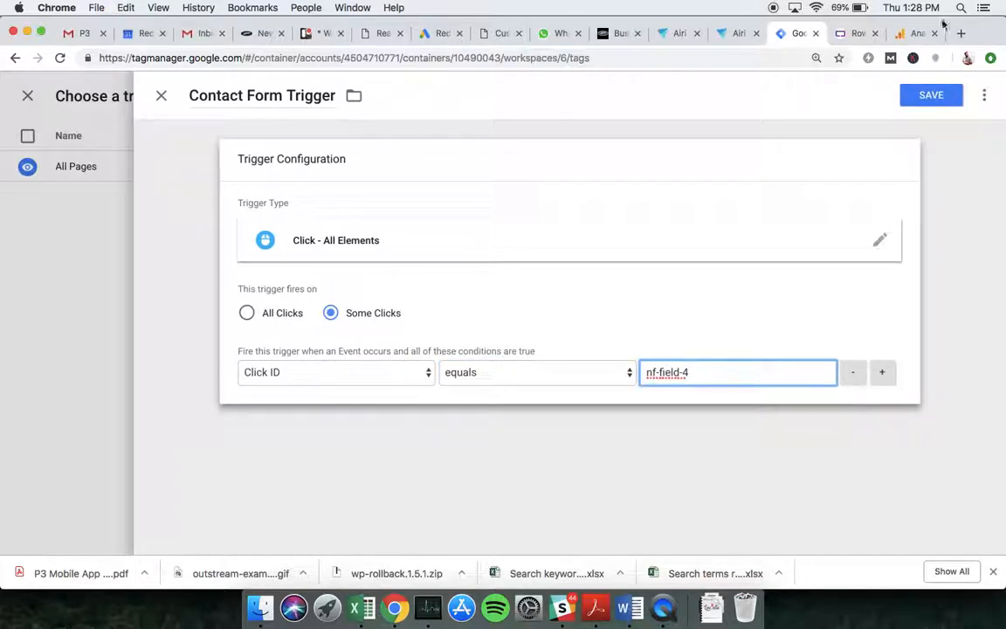
- Save the trigger and the Contact Form Tag, then refresh the preview
{"action": "left_click", "coordinate": [924, 96]}
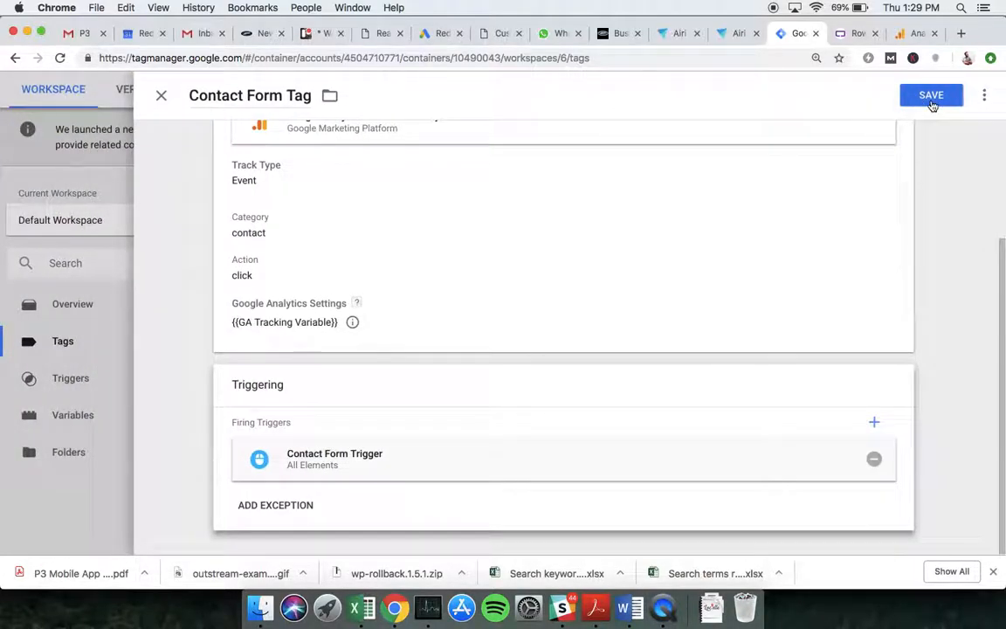
{"action": "left_click", "coordinate": [931, 96]}
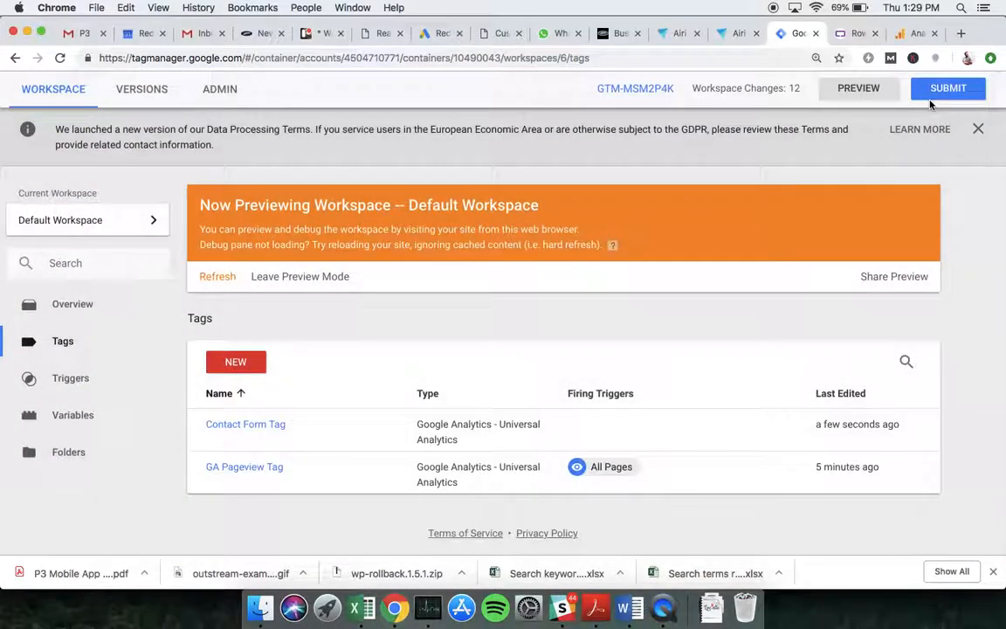
{"action": "left_click", "coordinate": [843, 91]}
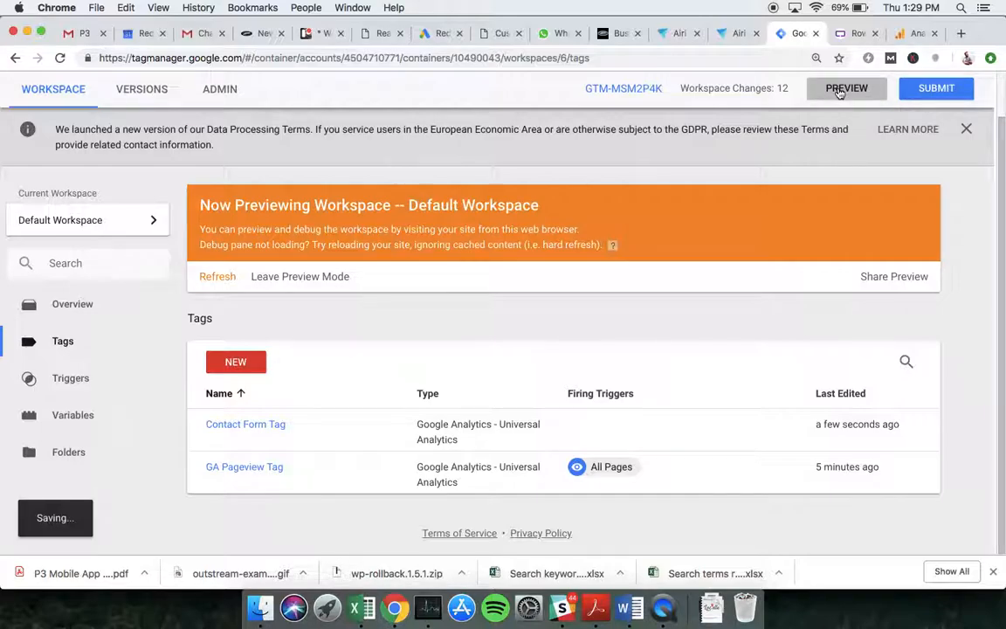
{"action": "left_click", "coordinate": [851, 35]}
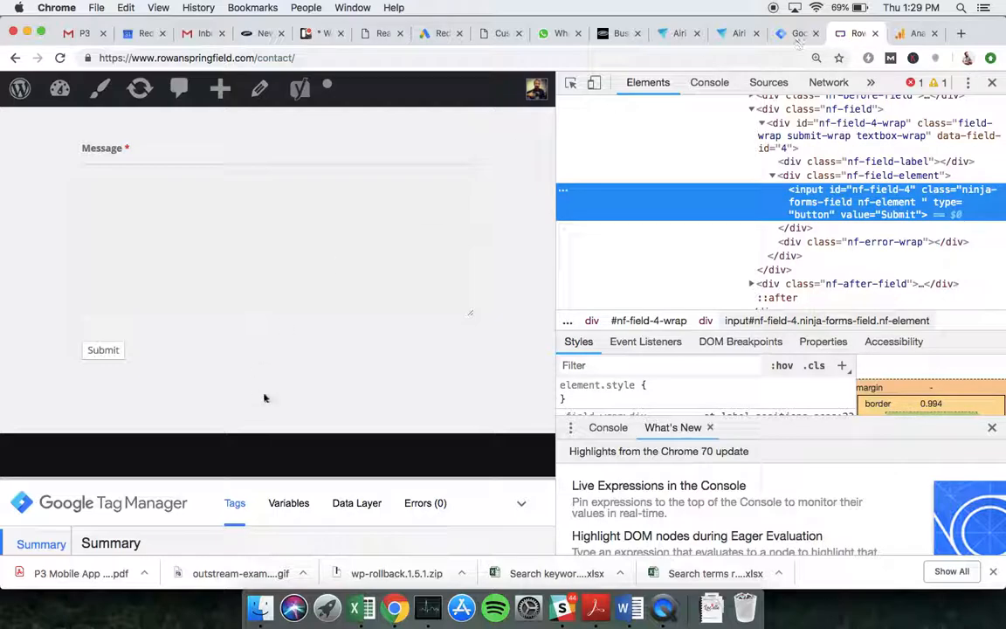
- Close DevTools, reload the contact page, and enter a test name and e-mail address
{"action": "left_click", "coordinate": [992, 82]}
{"action": "left_click", "coordinate": [58, 58]}
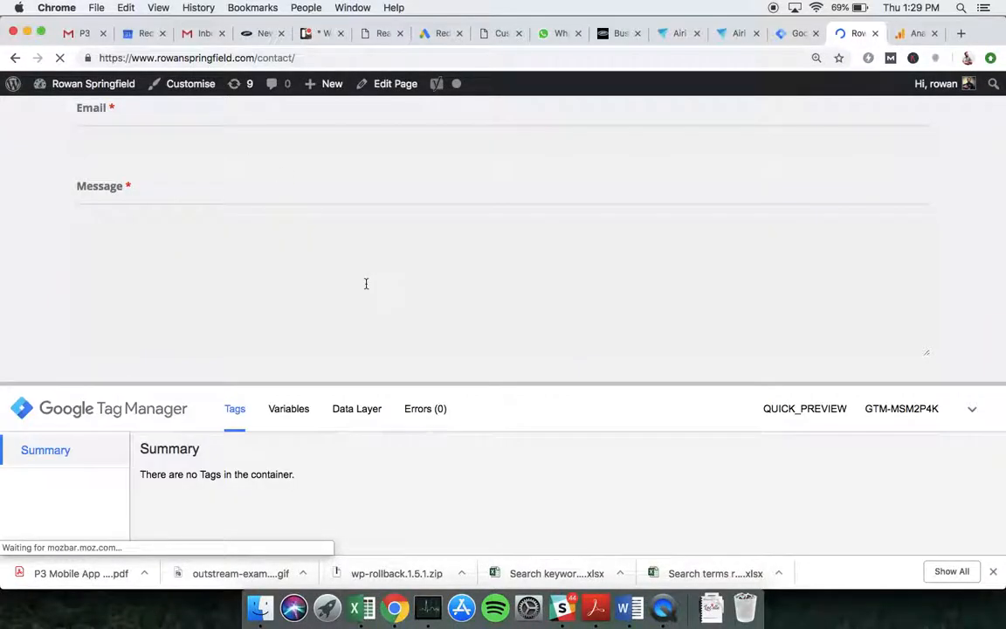
{"action": "scroll", "coordinate": [365, 283], "scroll_direction": "up", "scroll_amount": 5}
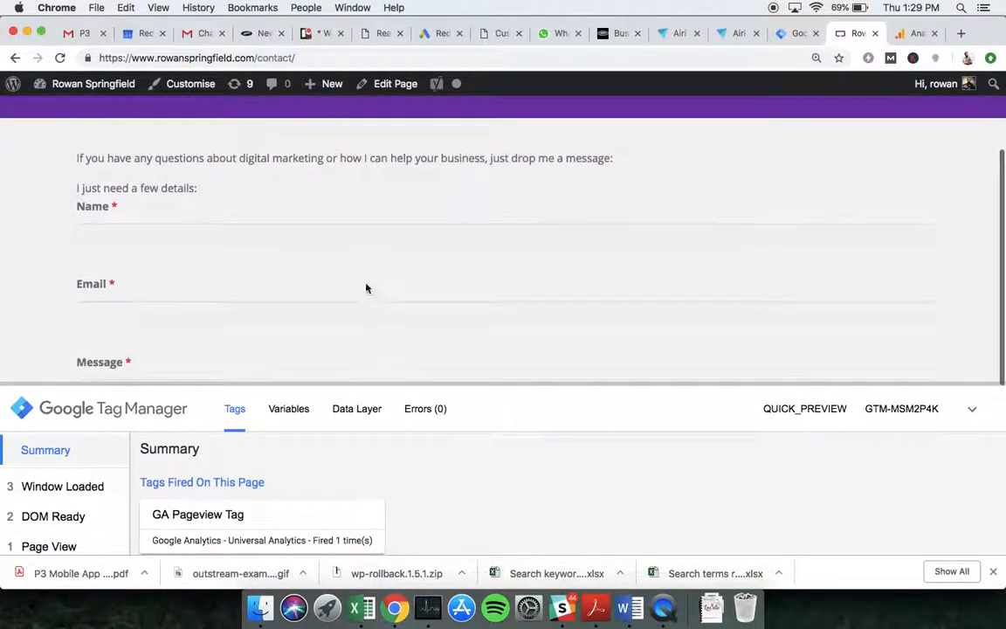
{"action": "left_click", "coordinate": [328, 231]}
{"action": "type", "text": "rowan springfield"}
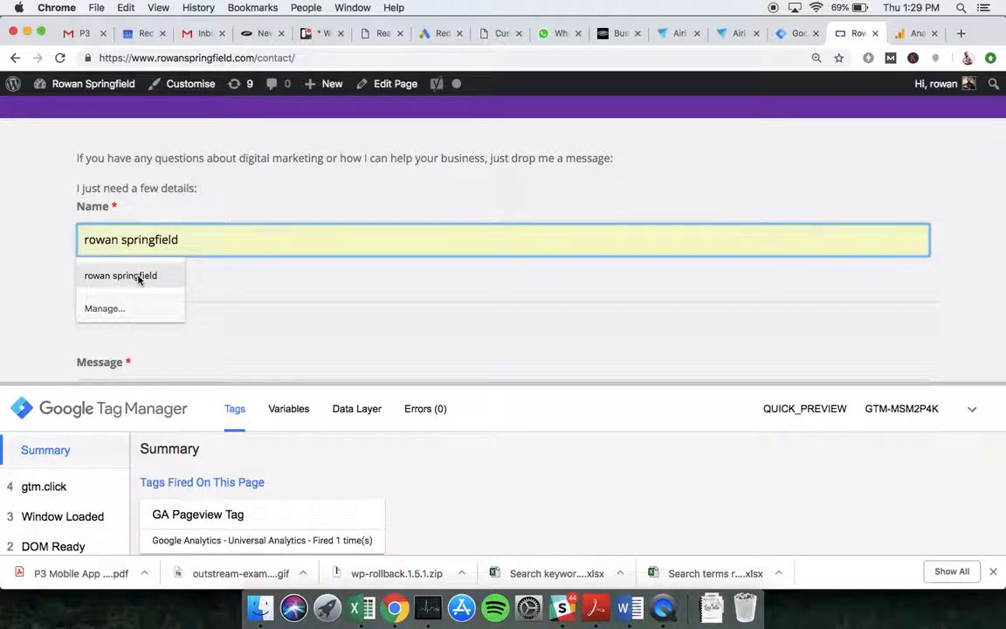
{"action": "left_click", "coordinate": [144, 274]}
{"action": "left_click", "coordinate": [155, 321]}
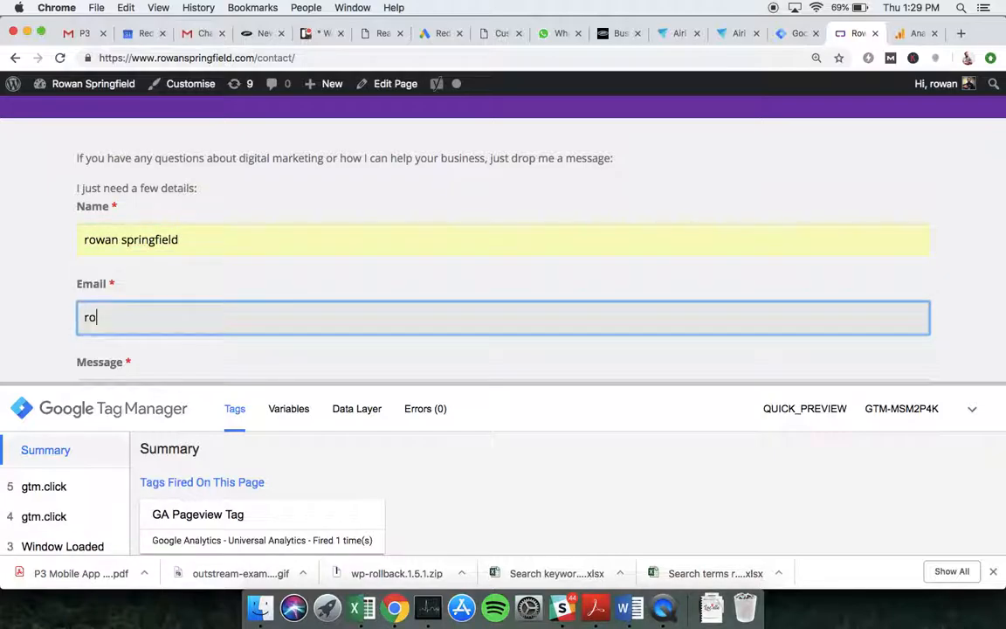
- Write the message 'Hiii' and submit the contact form
{"action": "scroll", "coordinate": [276, 251], "scroll_direction": "down", "scroll_amount": 3}
{"action": "left_click", "coordinate": [253, 260]}
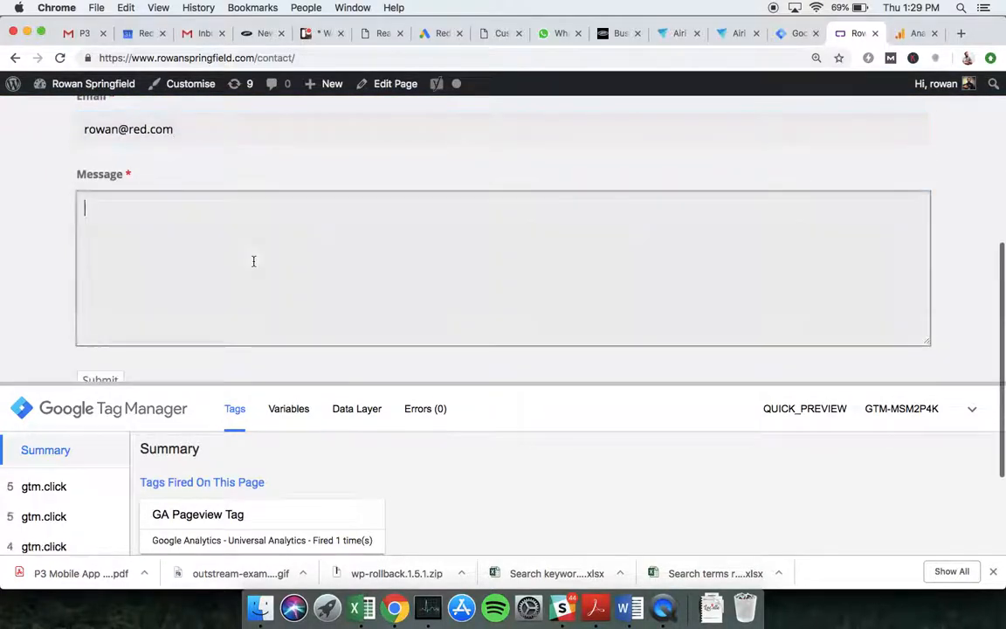
{"action": "type", "text": "Hiiii"}
{"action": "scroll", "coordinate": [59, 211], "scroll_direction": "down", "scroll_amount": 1}
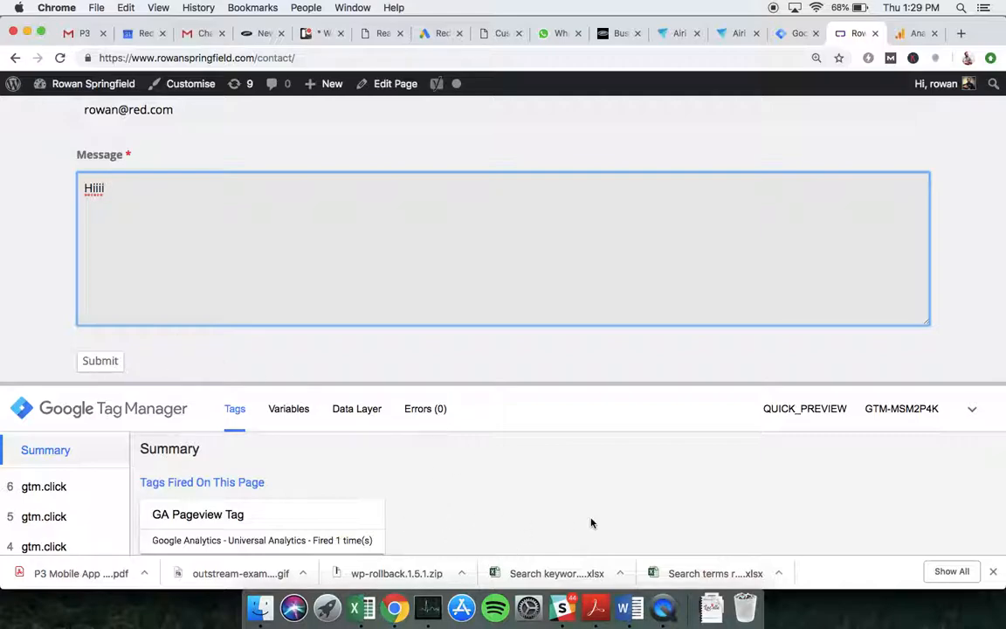
{"action": "left_click", "coordinate": [105, 361]}
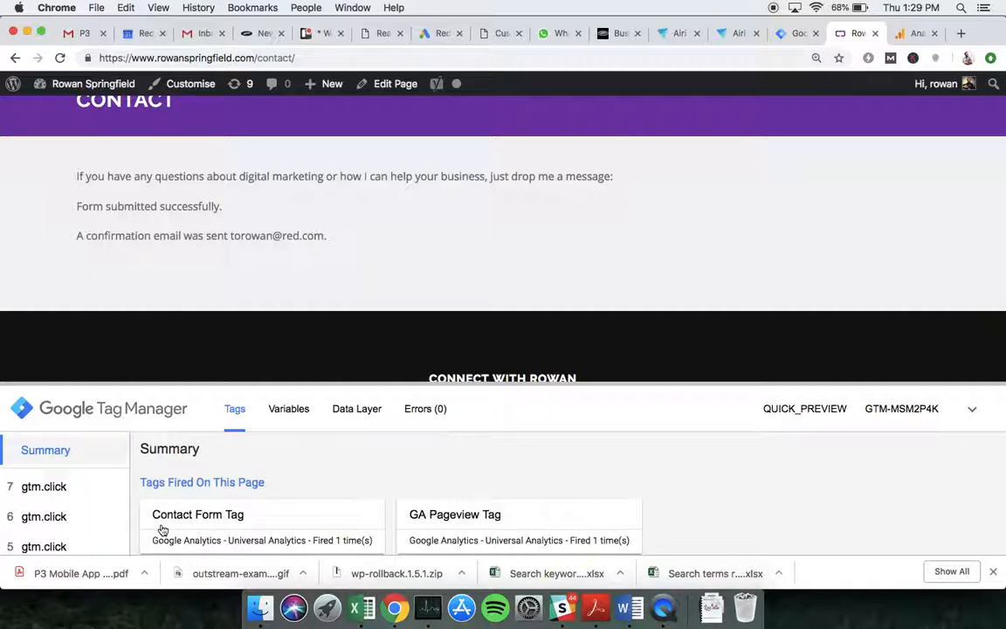
{"action": "scroll", "coordinate": [413, 248], "scroll_direction": "up", "scroll_amount": 4}
{"action": "left_click", "coordinate": [398, 182]}
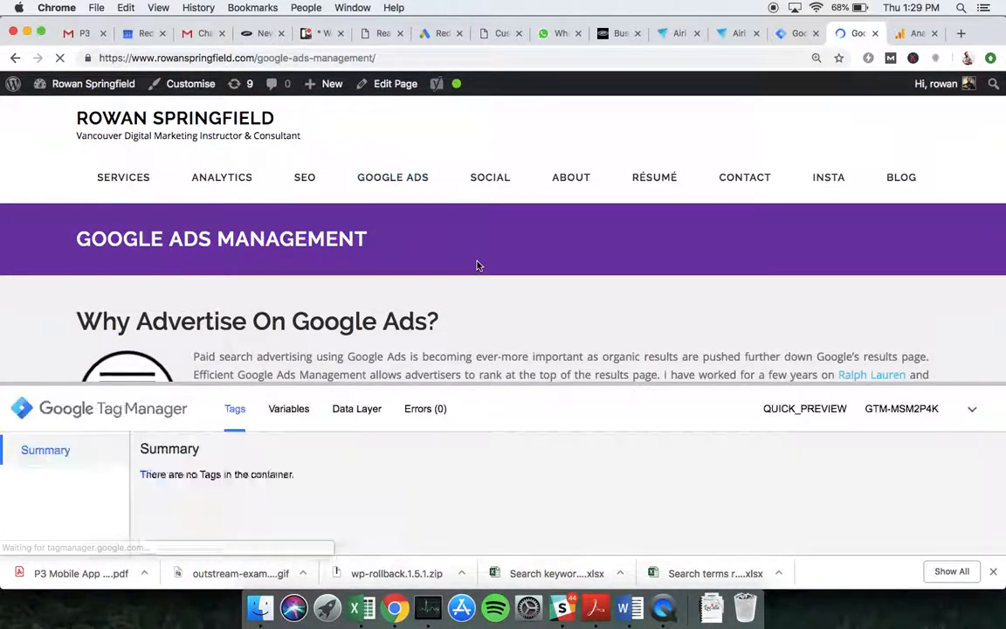
- Make several test clicks on the Google Ads Management page, then follow the SEO link
{"action": "left_click", "coordinate": [320, 254]}
{"action": "double_click", "coordinate": [321, 253]}
{"action": "scroll", "coordinate": [320, 279], "scroll_direction": "down", "scroll_amount": 2}
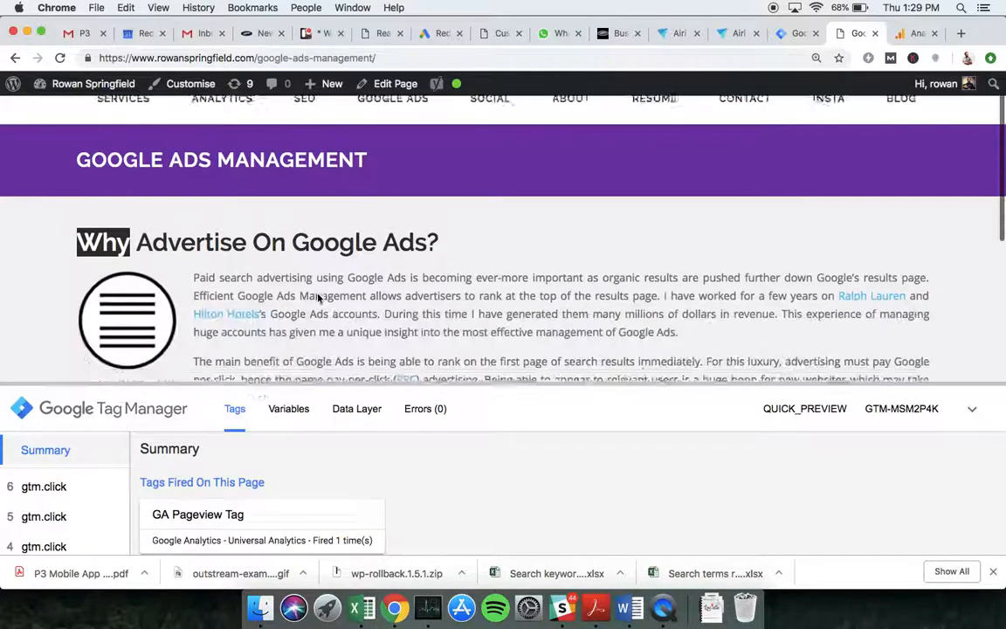
{"action": "left_click", "coordinate": [324, 225]}
{"action": "scroll", "coordinate": [262, 262], "scroll_direction": "down", "scroll_amount": 2}
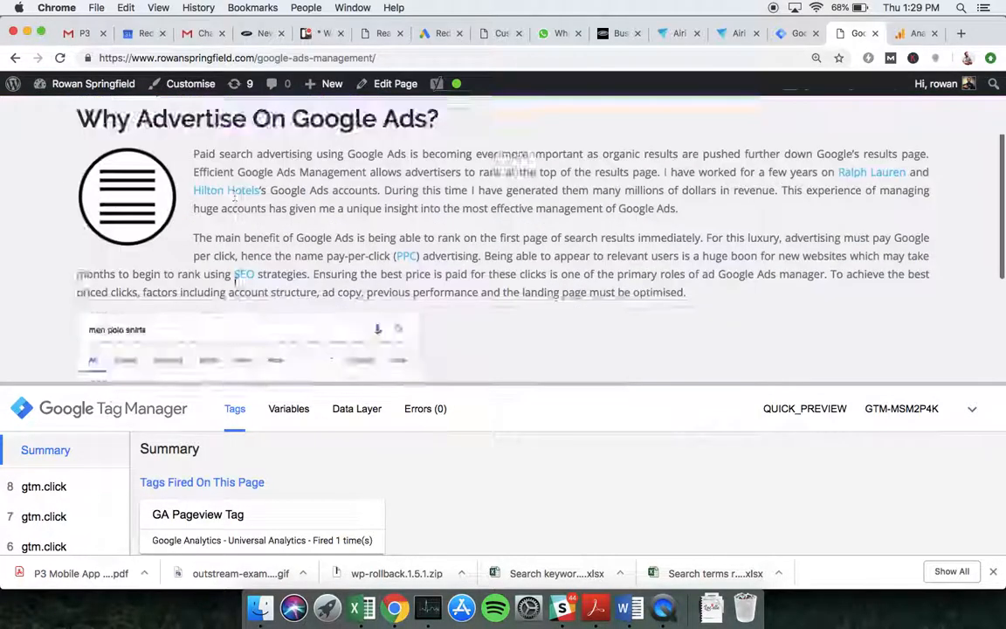
{"action": "scroll", "coordinate": [236, 280], "scroll_direction": "down", "scroll_amount": 3}
{"action": "scroll", "coordinate": [262, 175], "scroll_direction": "up", "scroll_amount": 1}
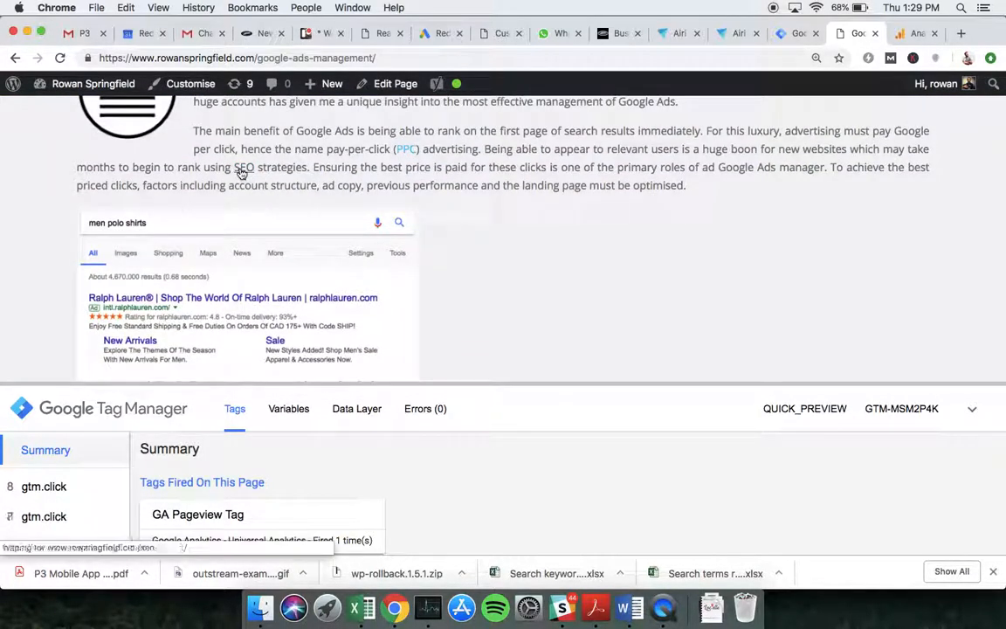
{"action": "left_click", "coordinate": [242, 173]}
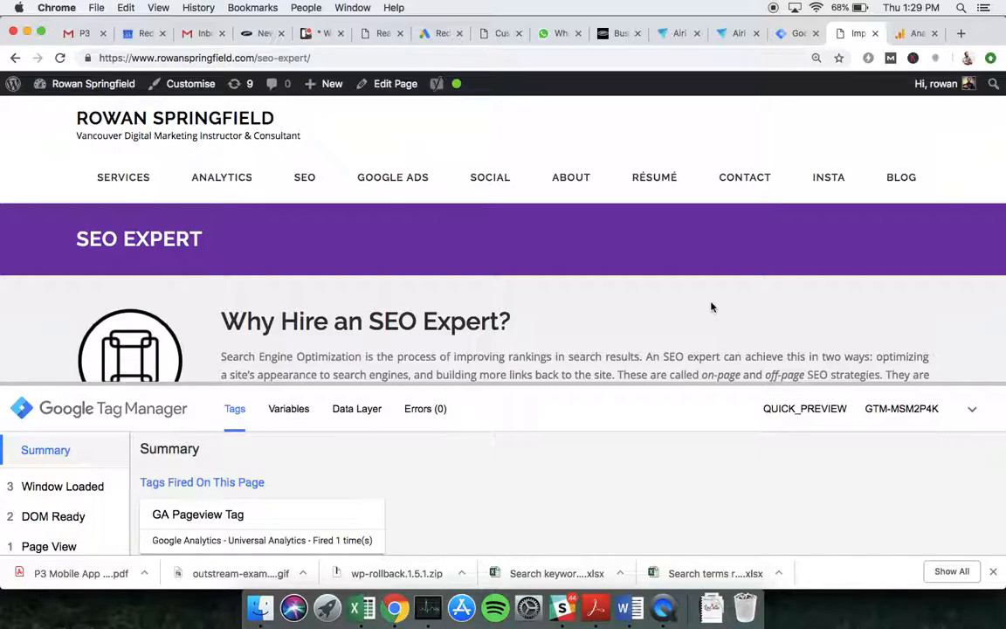
- Resize the debug pane, then test-click and scroll through the SEO Expert page
{"action": "left_click_drag", "start_coordinate": [602, 382], "coordinate": [602, 421]}
{"action": "left_click", "coordinate": [506, 262]}
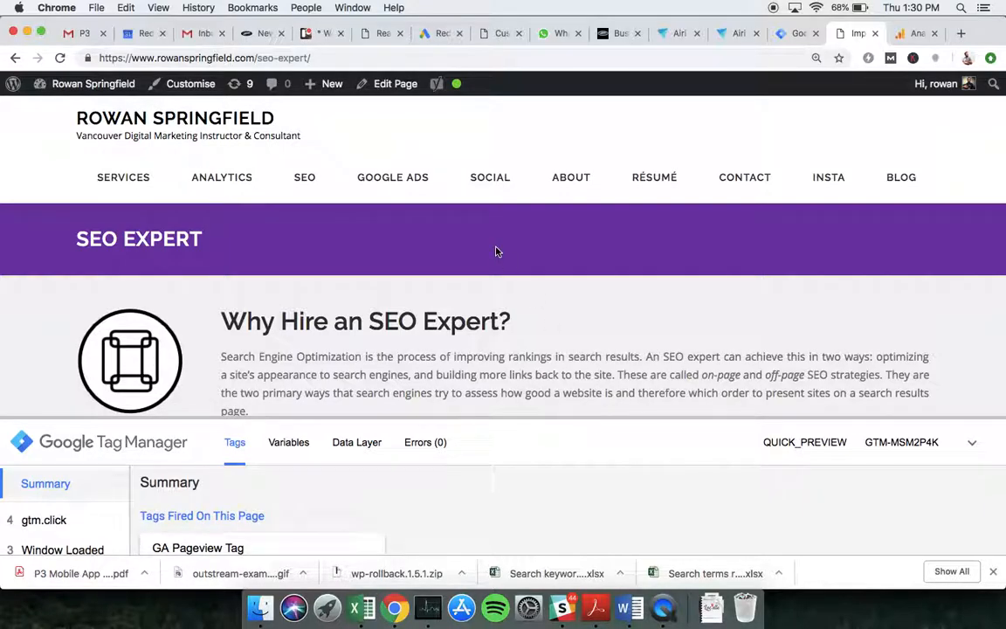
{"action": "scroll", "coordinate": [495, 252], "scroll_direction": "down", "scroll_amount": 3}
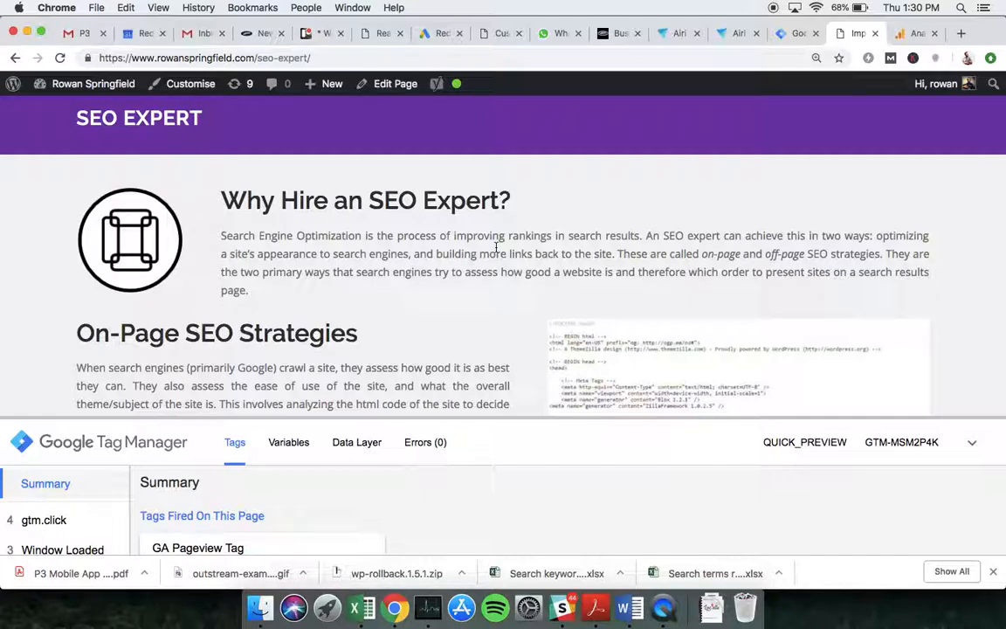
{"action": "scroll", "coordinate": [496, 248], "scroll_direction": "down", "scroll_amount": 3}
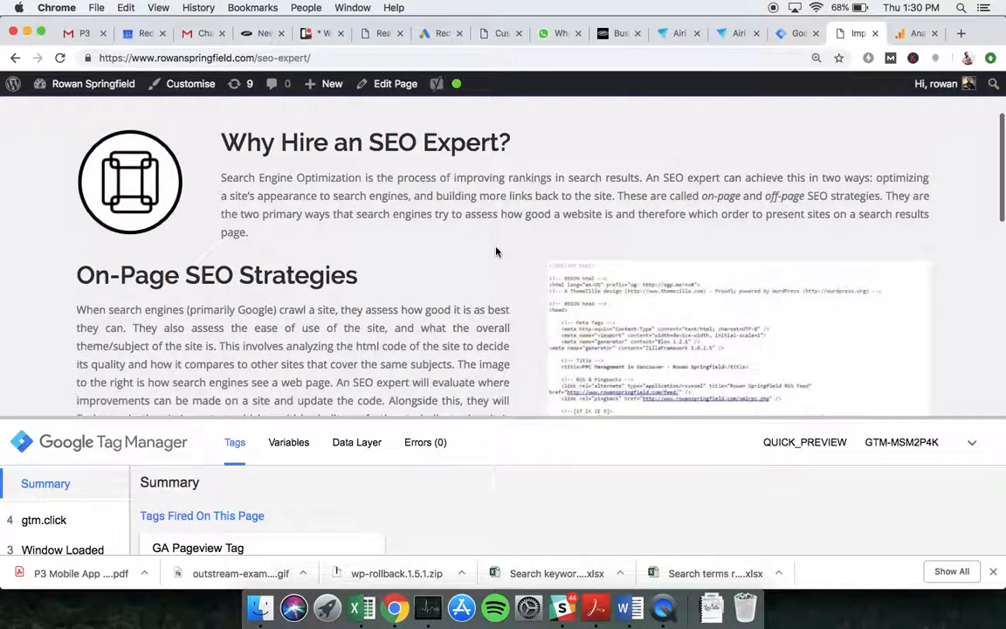
{"action": "scroll", "coordinate": [496, 251], "scroll_direction": "down", "scroll_amount": 15}
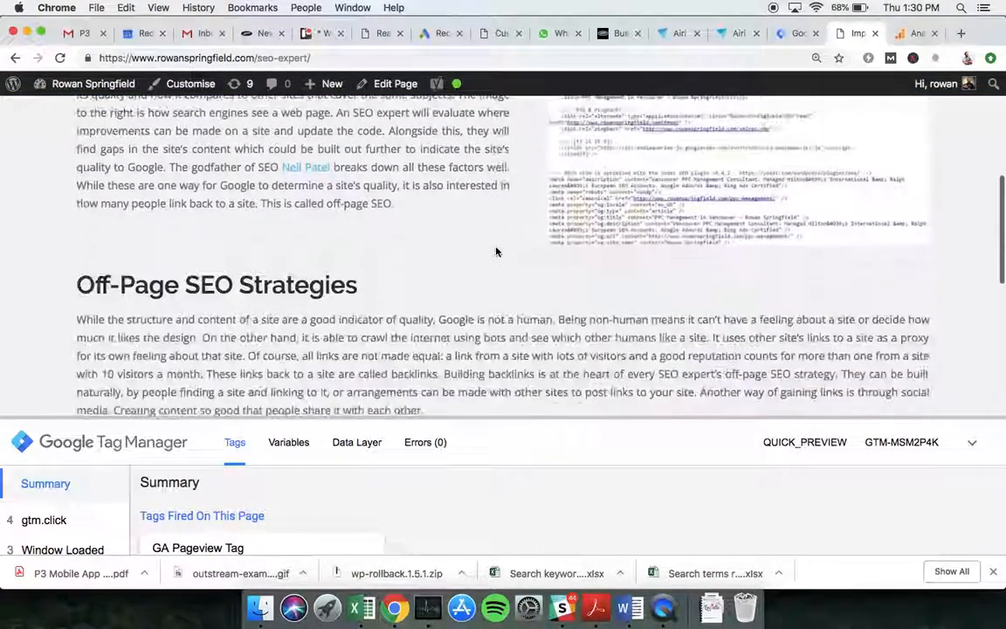
{"action": "scroll", "coordinate": [496, 250], "scroll_direction": "down", "scroll_amount": 5}
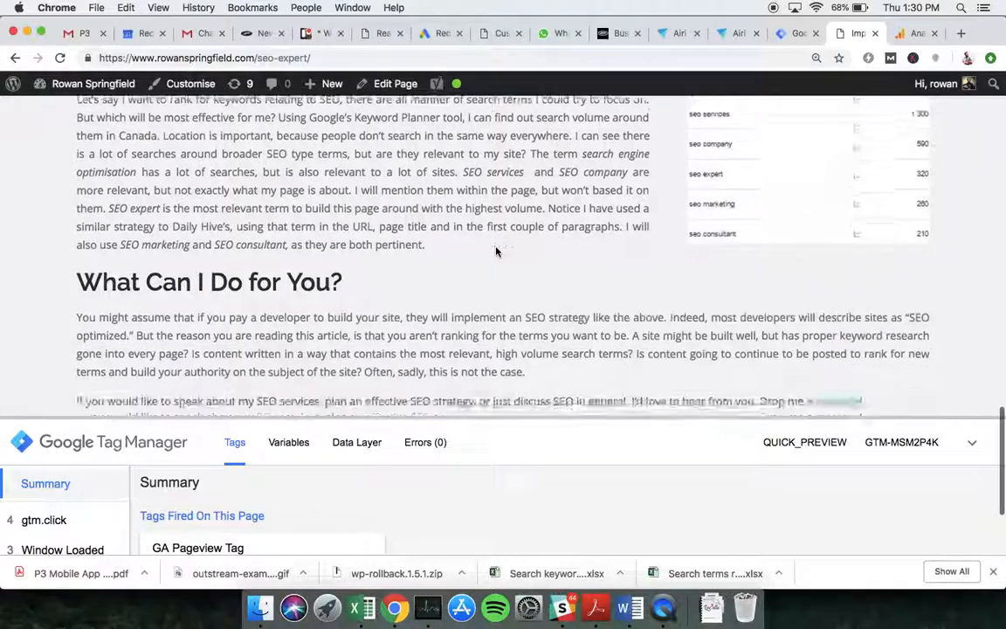
{"action": "left_click_drag", "start_coordinate": [515, 421], "coordinate": [514, 449]}
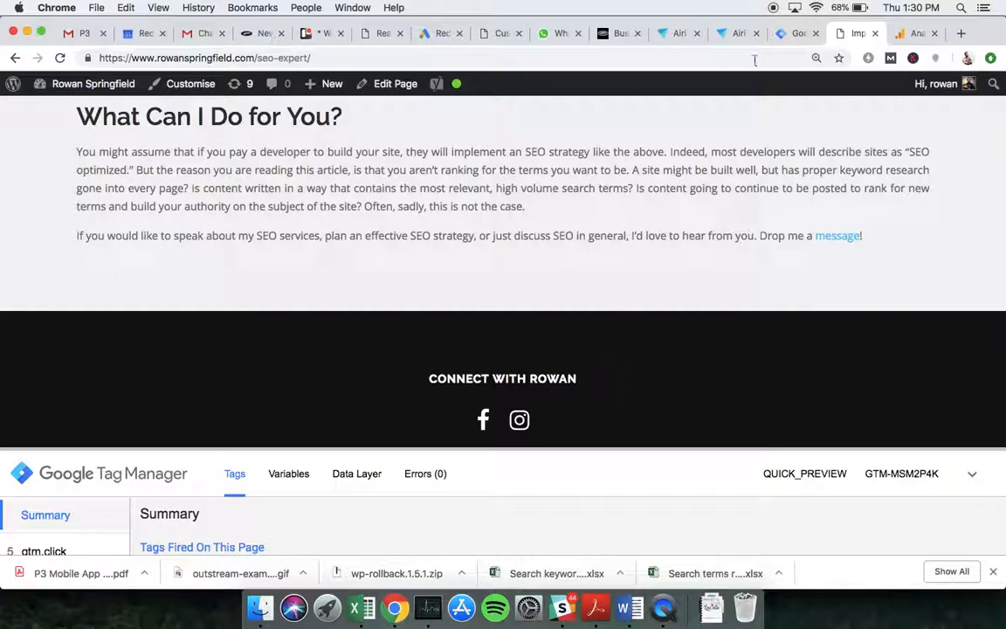
{"action": "left_click", "coordinate": [792, 33]}
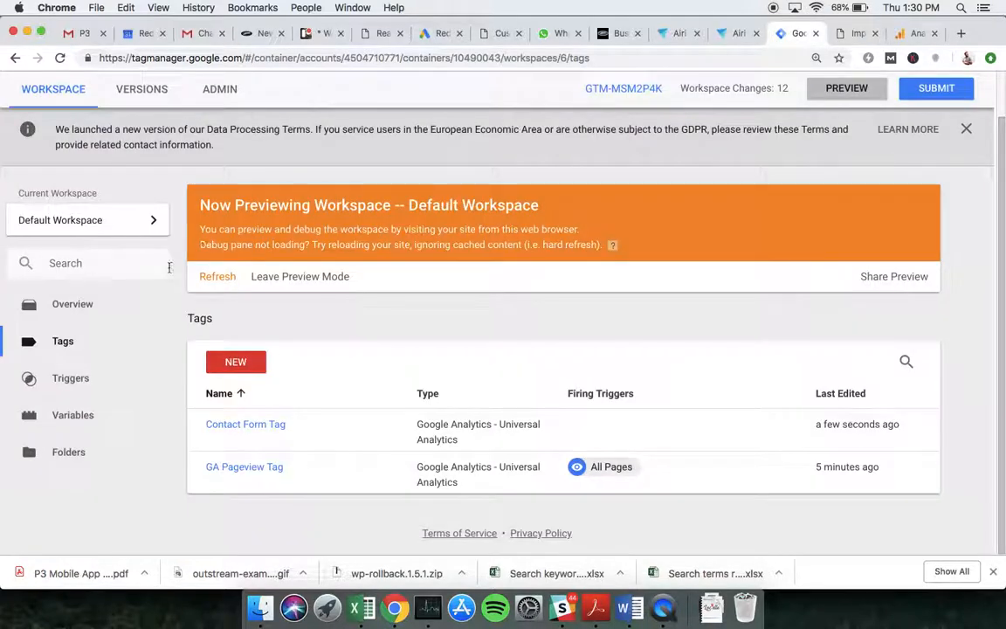
- Create a new Google Analytics Universal Analytics tag named 'Insta Tag'
{"action": "left_click", "coordinate": [98, 342]}
{"action": "left_click", "coordinate": [234, 361]}
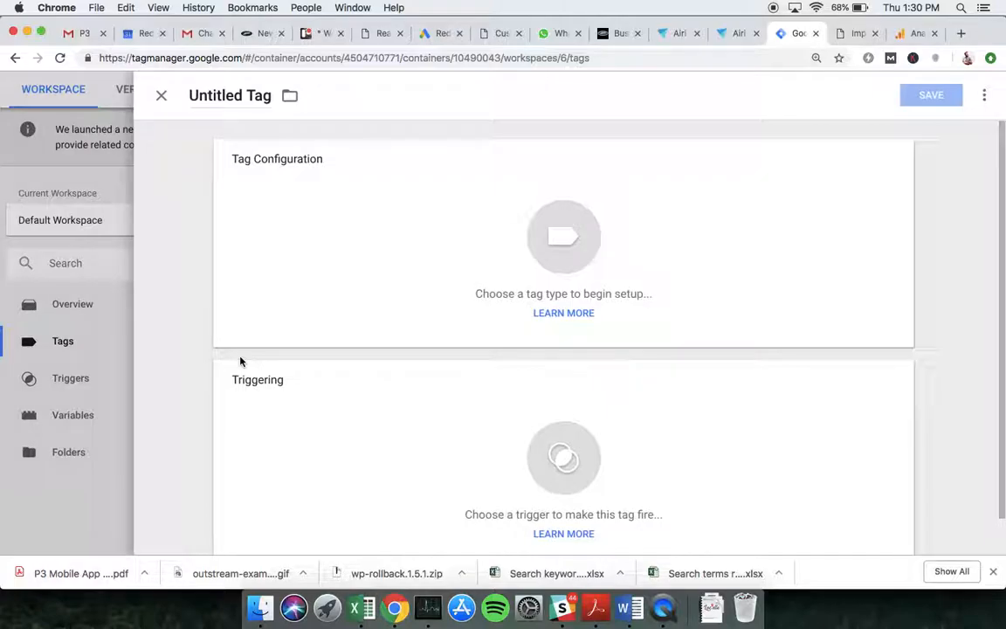
{"action": "double_click", "coordinate": [199, 90]}
{"action": "type", "text": "Instrga"}
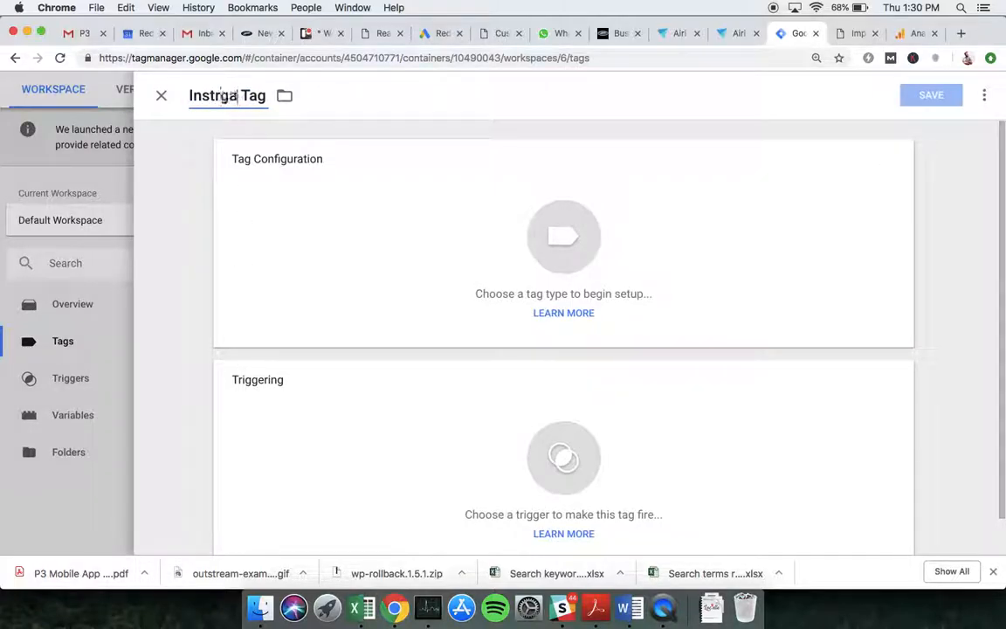
{"action": "key", "text": "BackSpace"}
{"action": "key", "text": "BackSpace"}
{"action": "key", "text": "BackSpace"}
{"action": "type", "text": "a"}
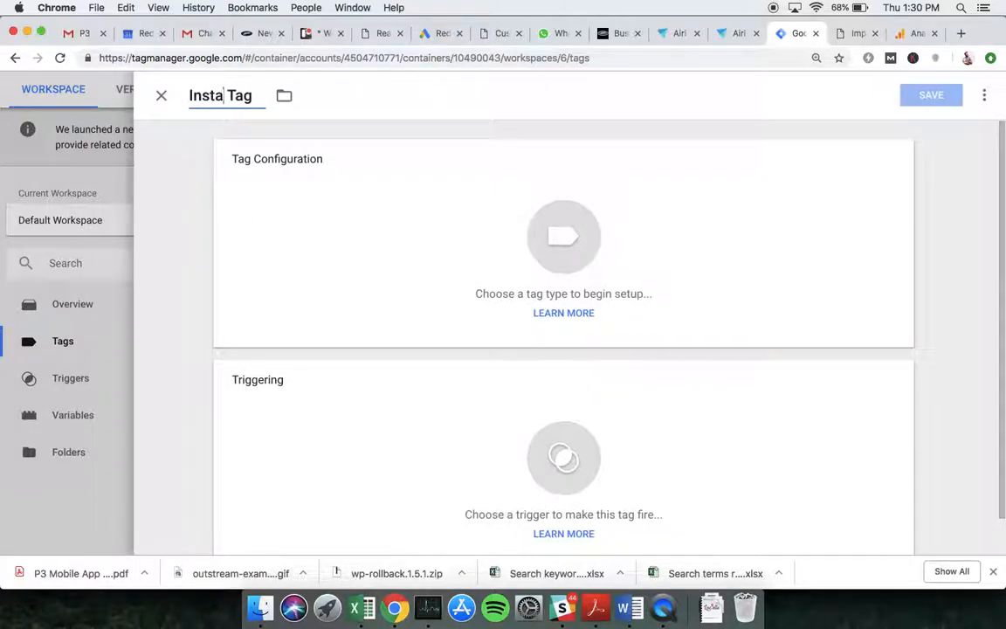
{"action": "left_click", "coordinate": [492, 208]}
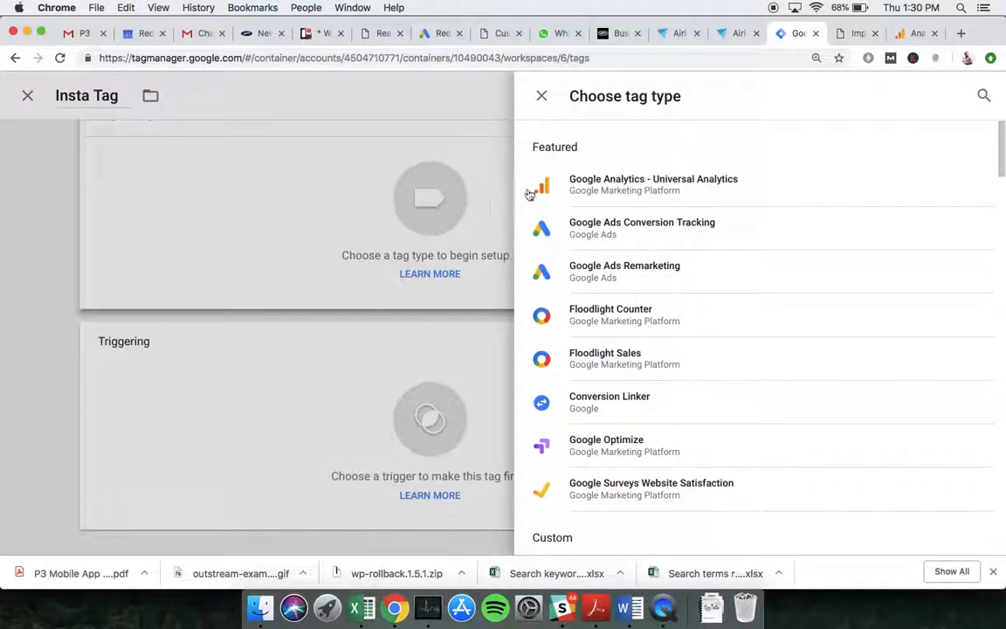
{"action": "left_click", "coordinate": [650, 182]}
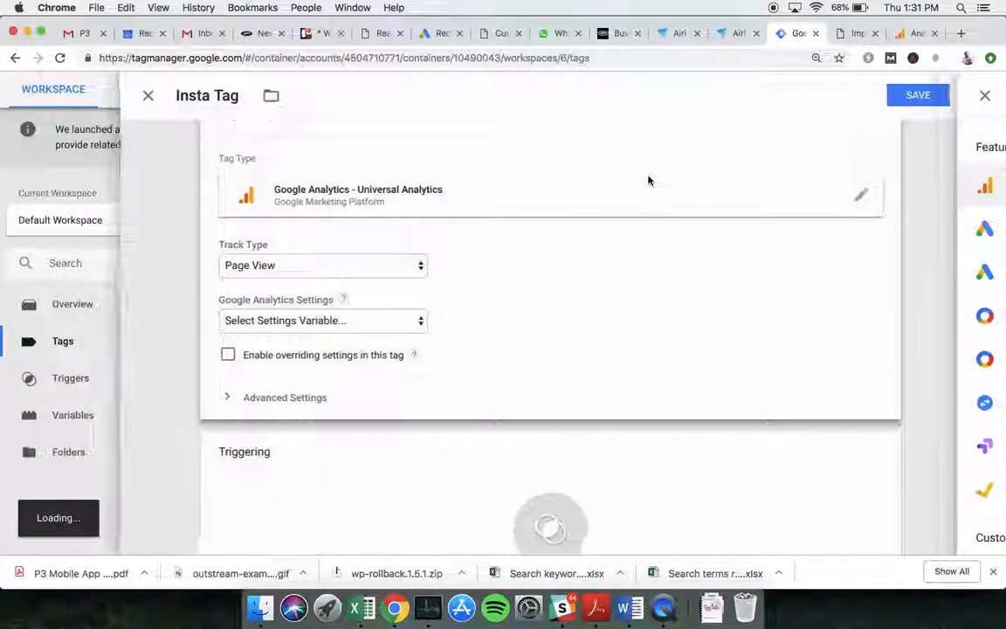
- Set the track type to Event with Category 'insta' and Action 'click'
{"action": "left_click", "coordinate": [313, 271]}
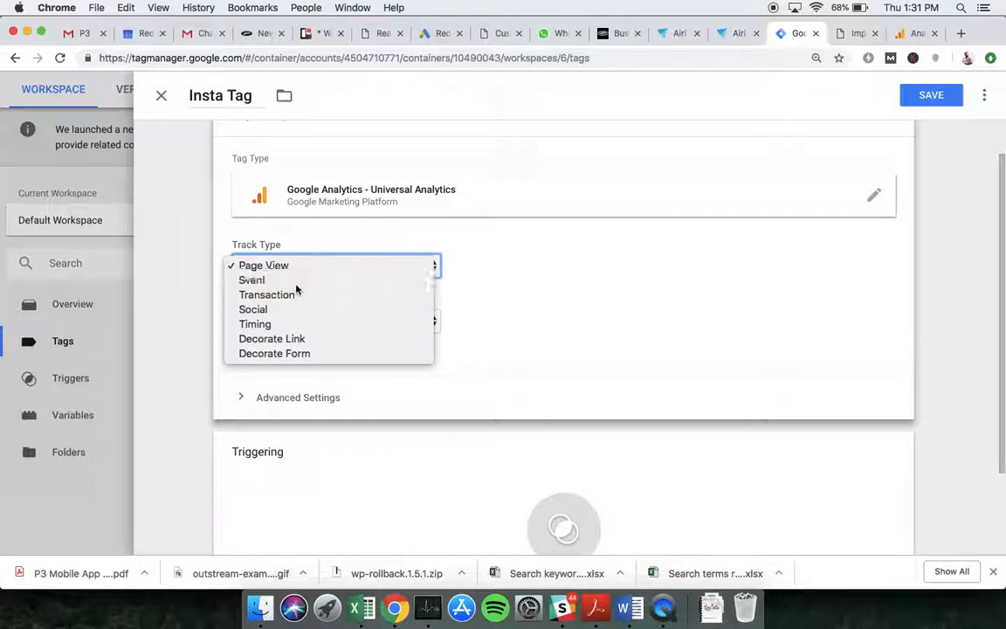
{"action": "left_click", "coordinate": [293, 281]}
{"action": "left_click", "coordinate": [333, 338]}
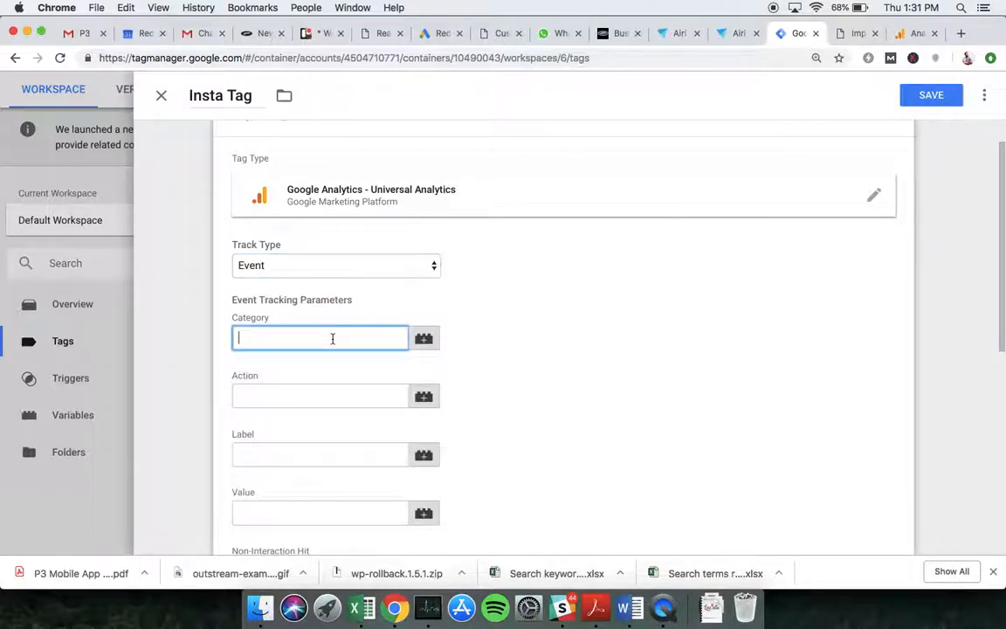
{"action": "type", "text": "insta"}
{"action": "left_click", "coordinate": [322, 394]}
{"action": "type", "text": "click"}
{"action": "left_click", "coordinate": [587, 353]}
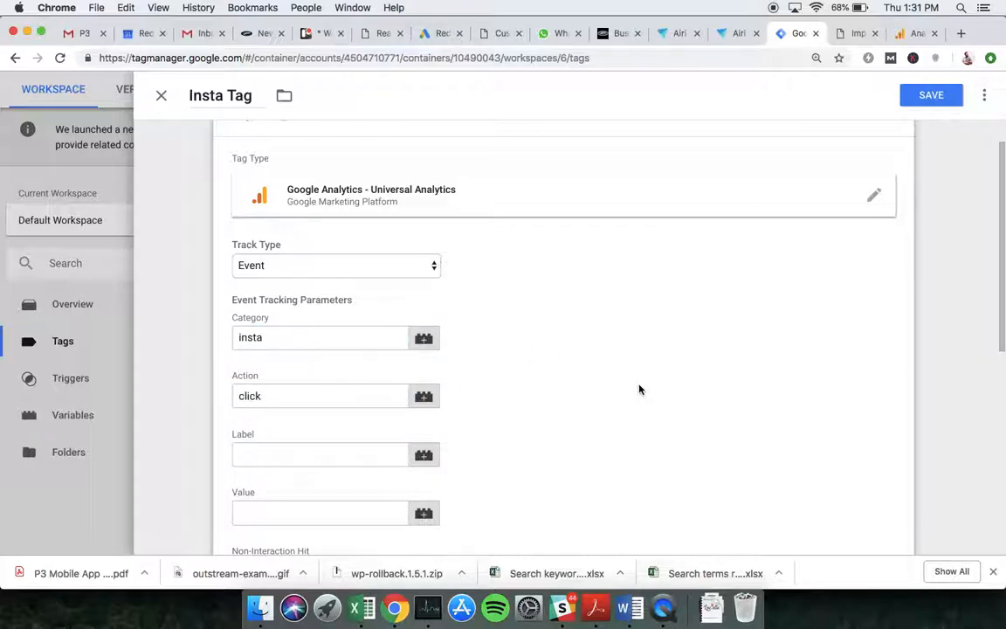
{"action": "scroll", "coordinate": [576, 349], "scroll_direction": "down", "scroll_amount": 2}
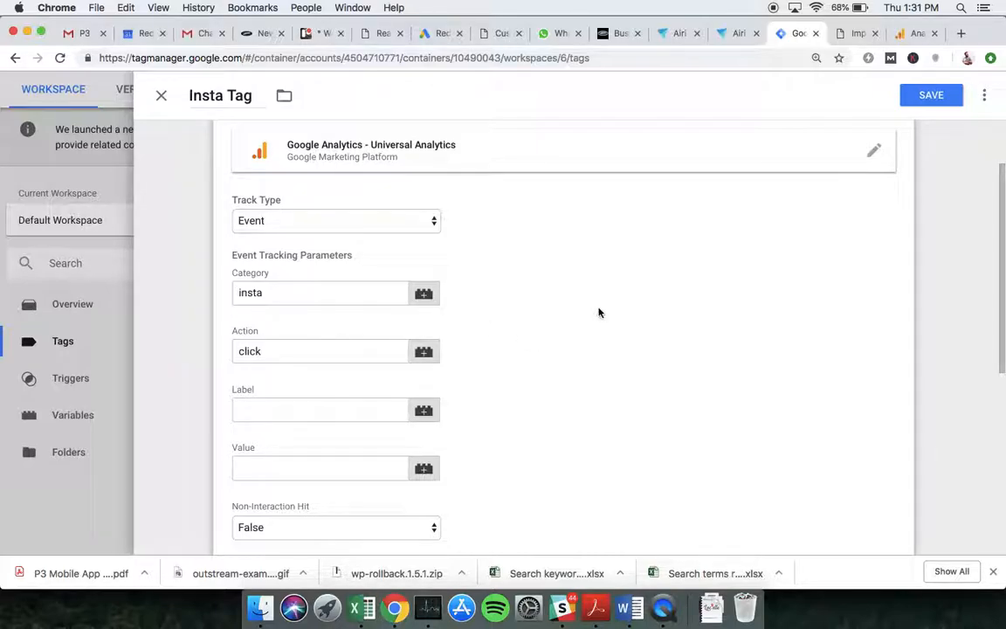
{"action": "scroll", "coordinate": [599, 313], "scroll_direction": "down", "scroll_amount": 5}
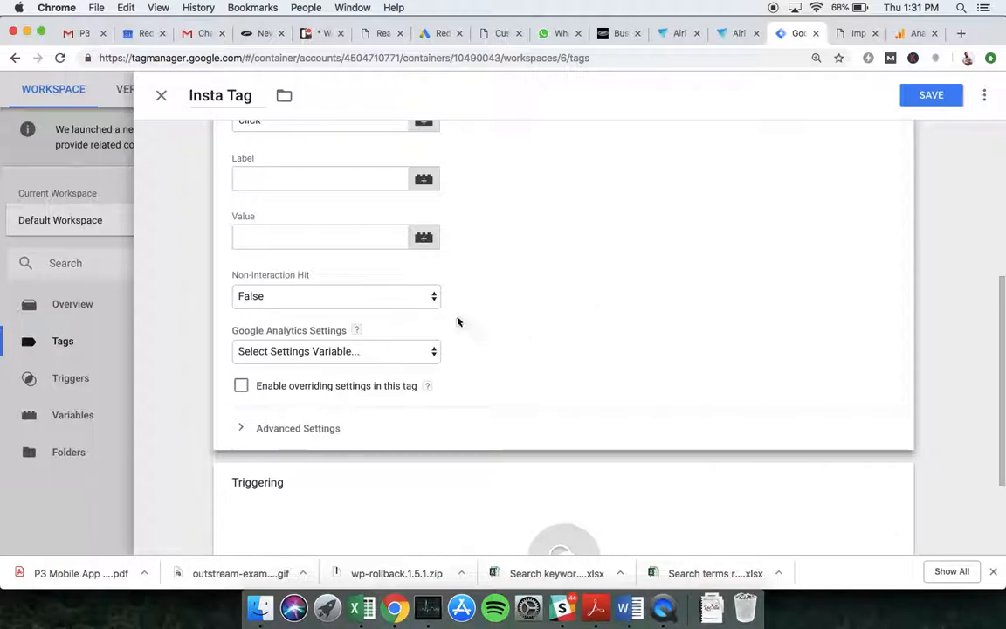
- Use {{GA Tracking Variable}} for the analytics settings and start a new trigger for the tag
{"action": "left_click", "coordinate": [321, 350]}
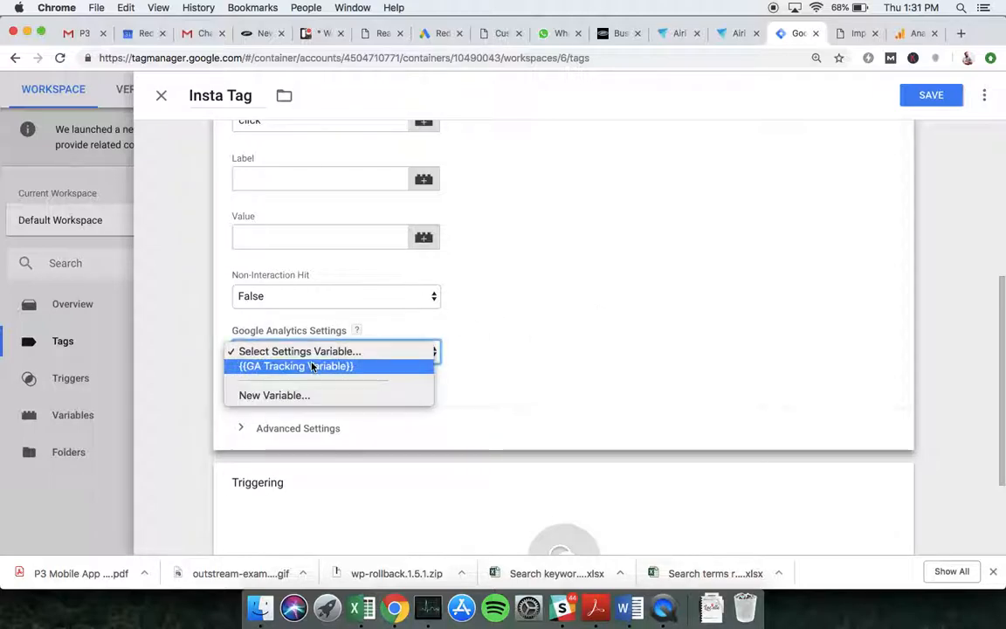
{"action": "left_click", "coordinate": [312, 366]}
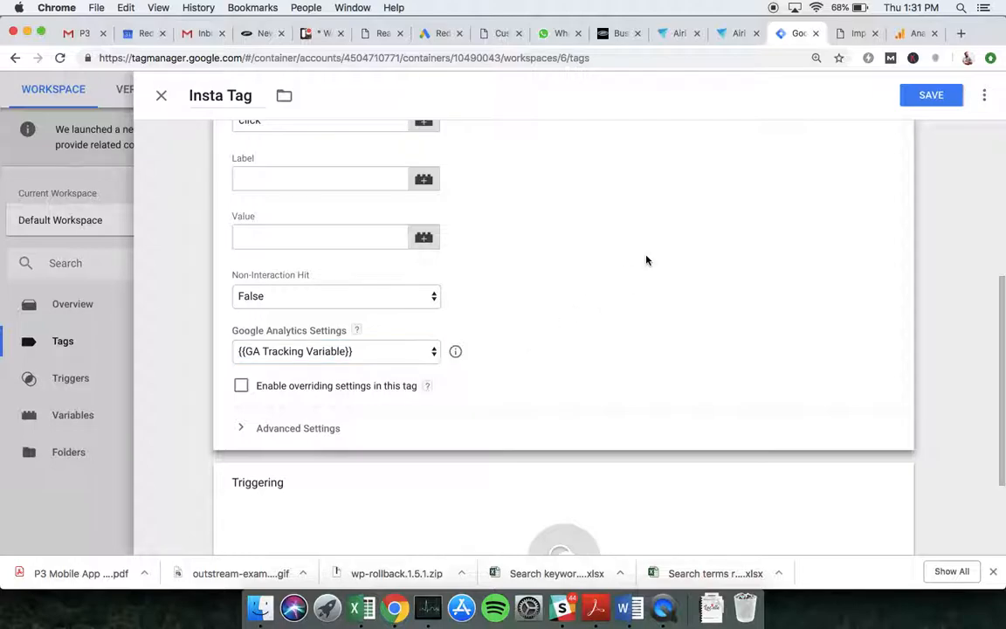
{"action": "scroll", "coordinate": [646, 260], "scroll_direction": "down", "scroll_amount": 3}
{"action": "left_click", "coordinate": [454, 418]}
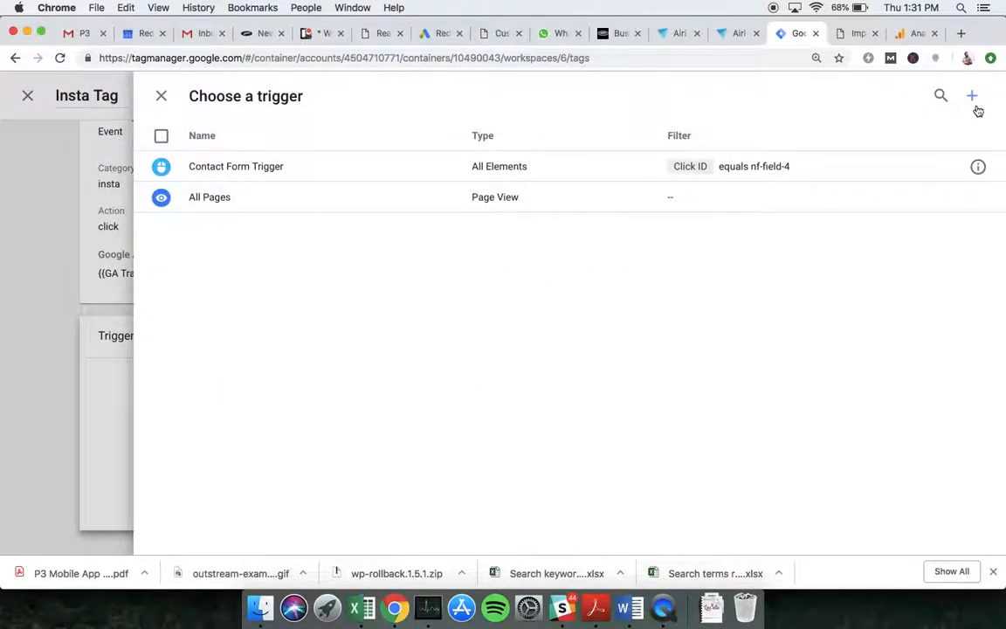
{"action": "left_click", "coordinate": [972, 96]}
{"action": "double_click", "coordinate": [214, 95]}
- Name it 'Insta Trigger' and make it a Click - All Elements trigger on Some Clicks
{"action": "type", "text": "Insta Trigger"}
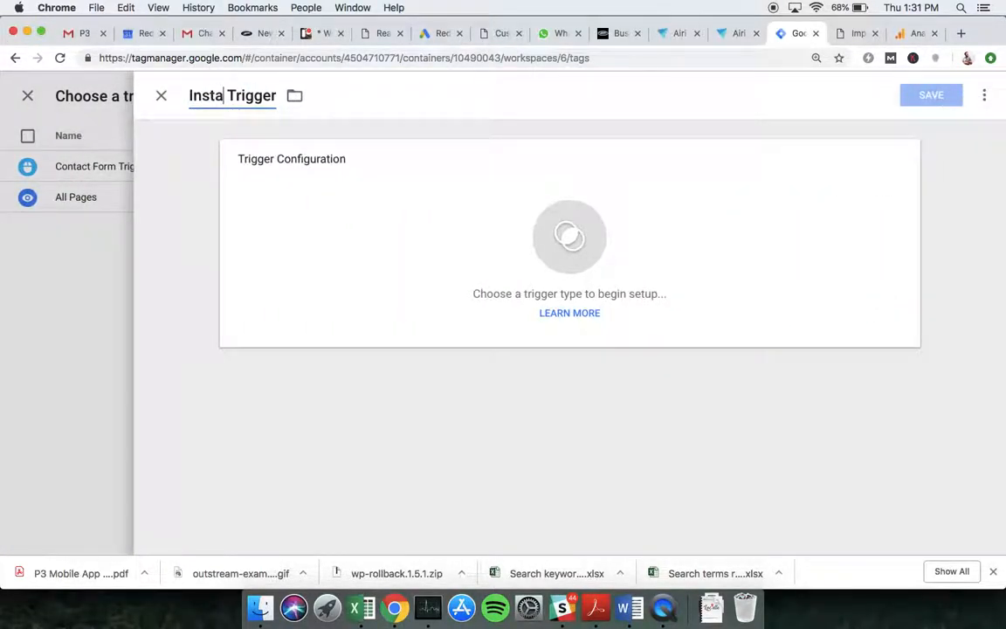
{"action": "left_click", "coordinate": [602, 207]}
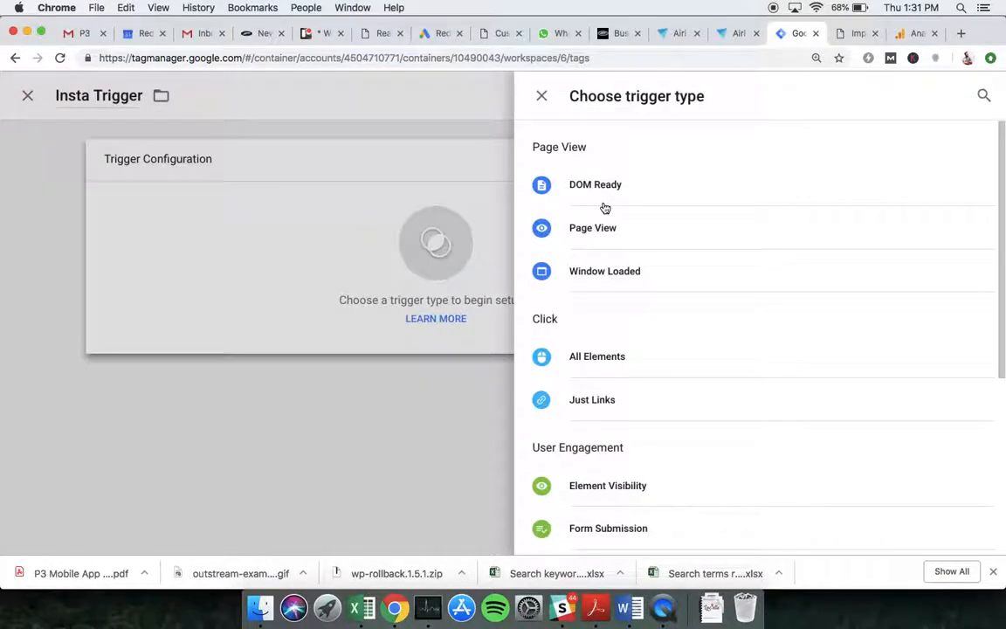
{"action": "left_click", "coordinate": [611, 356]}
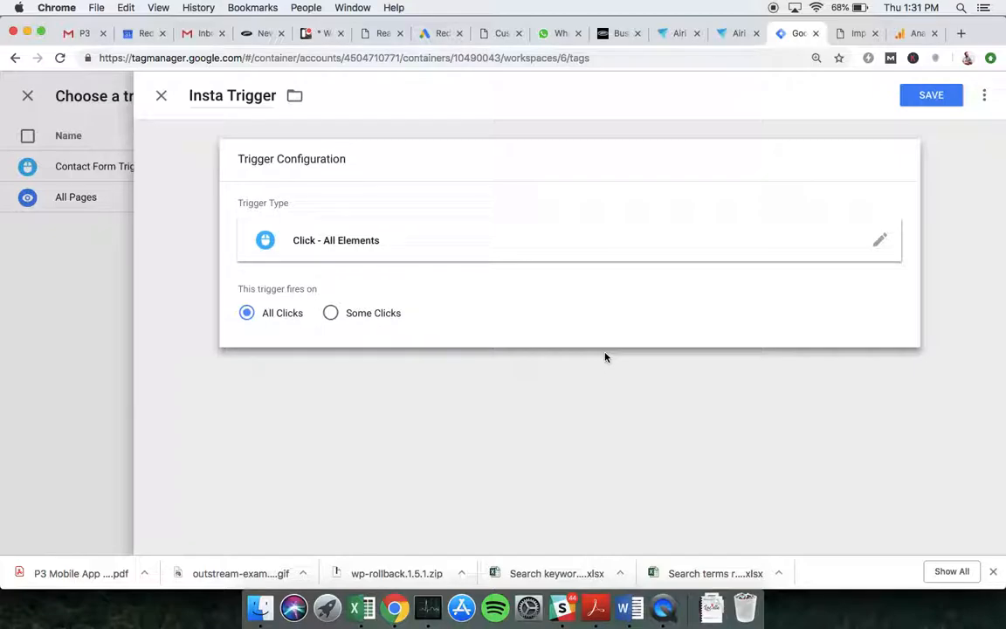
{"action": "left_click", "coordinate": [333, 313]}
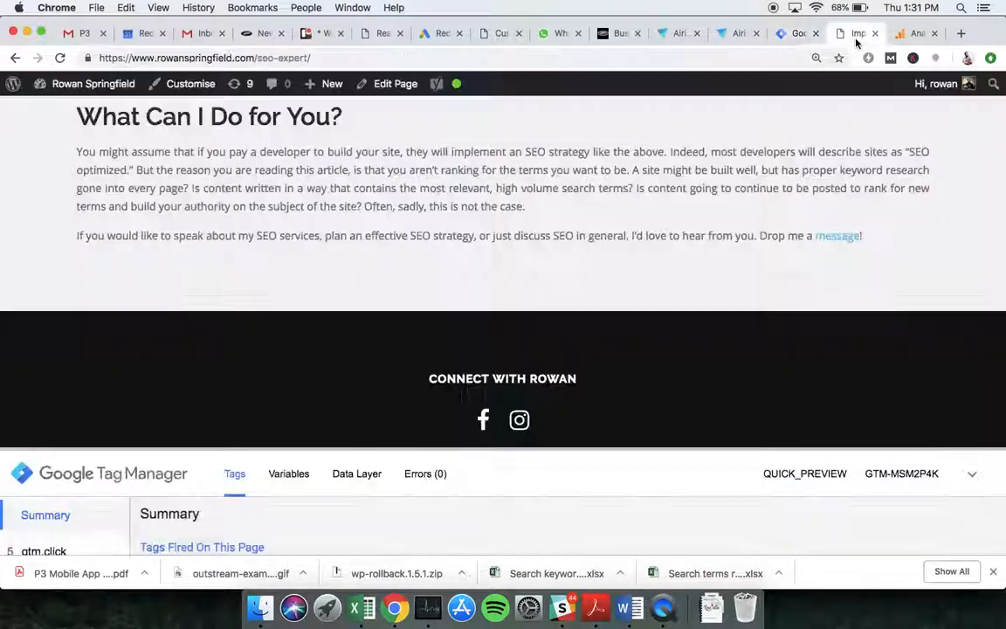
- Inspect the footer Instagram icon in DevTools and select its class name fa-instagram
{"action": "left_click", "coordinate": [855, 38]}
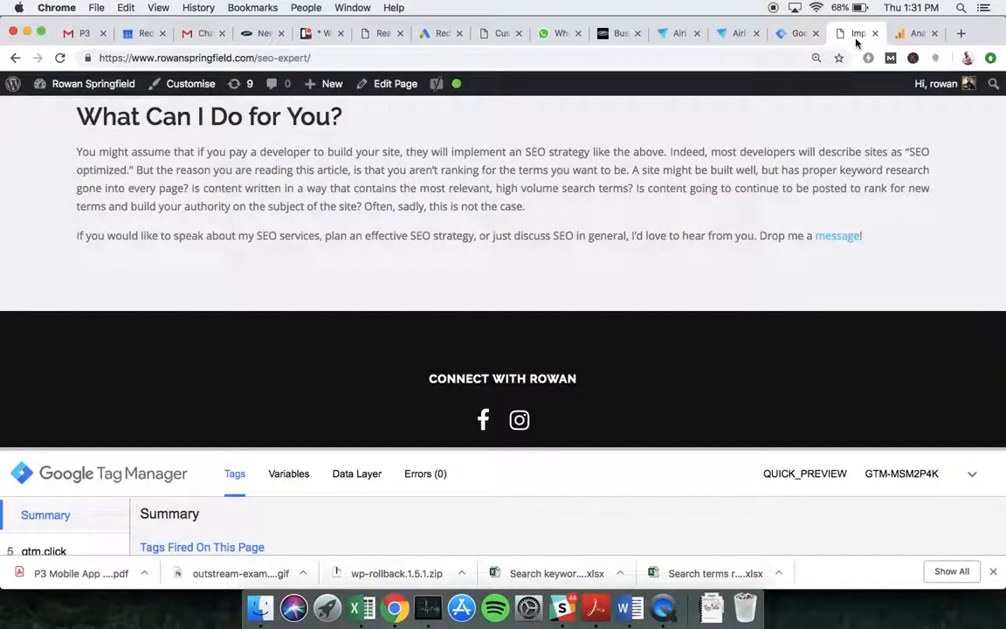
{"action": "right_click", "coordinate": [518, 420]}
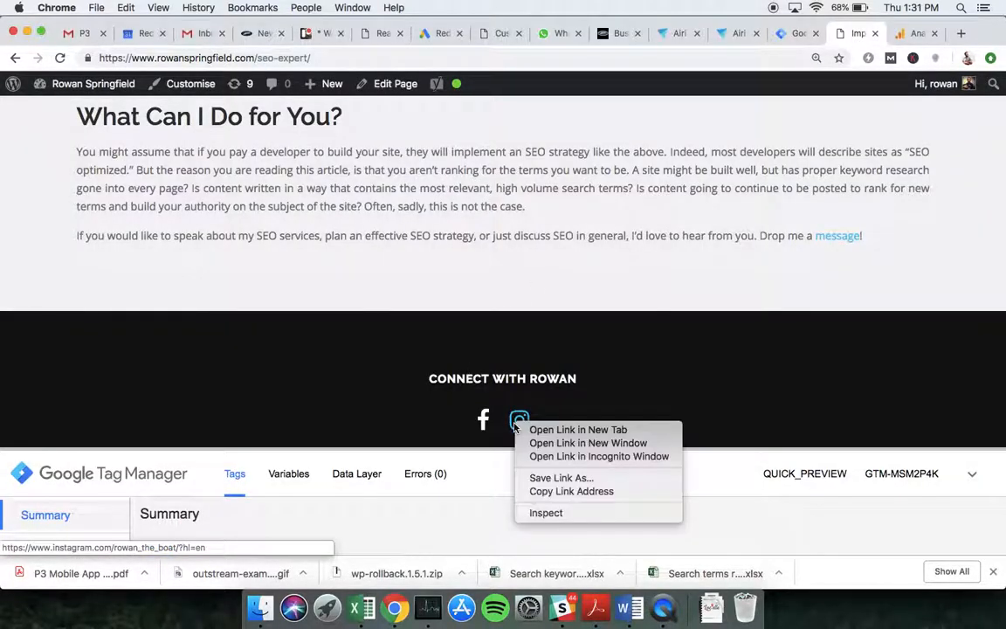
{"action": "left_click", "coordinate": [564, 514]}
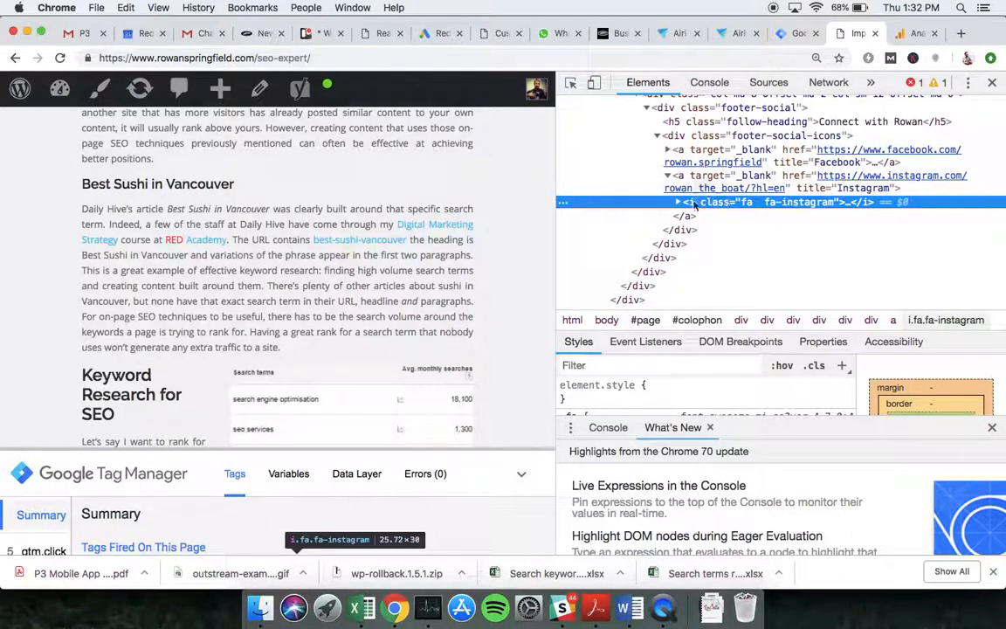
{"action": "left_click", "coordinate": [678, 203]}
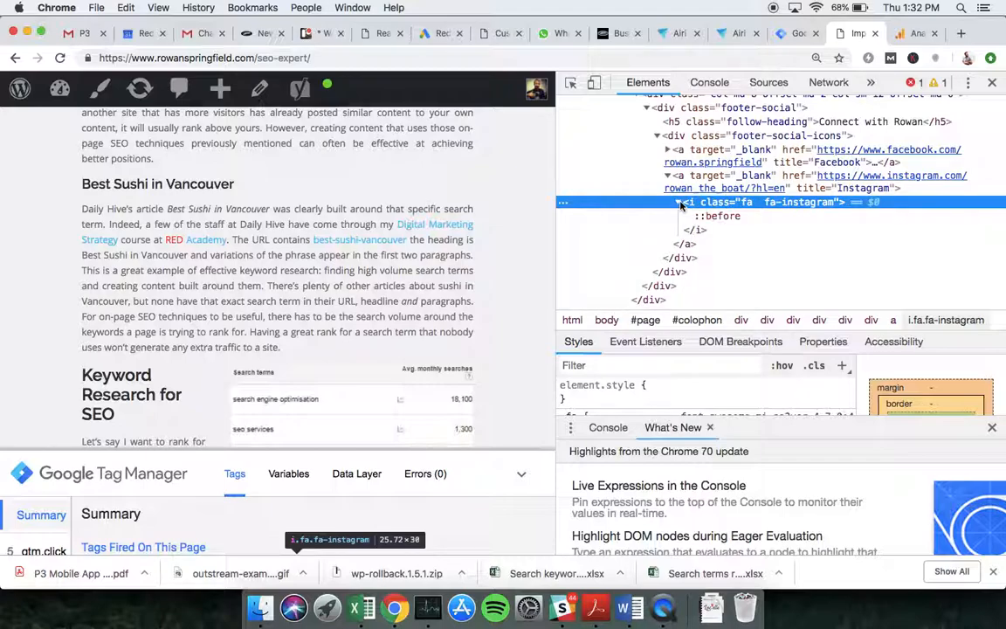
{"action": "left_click", "coordinate": [678, 203]}
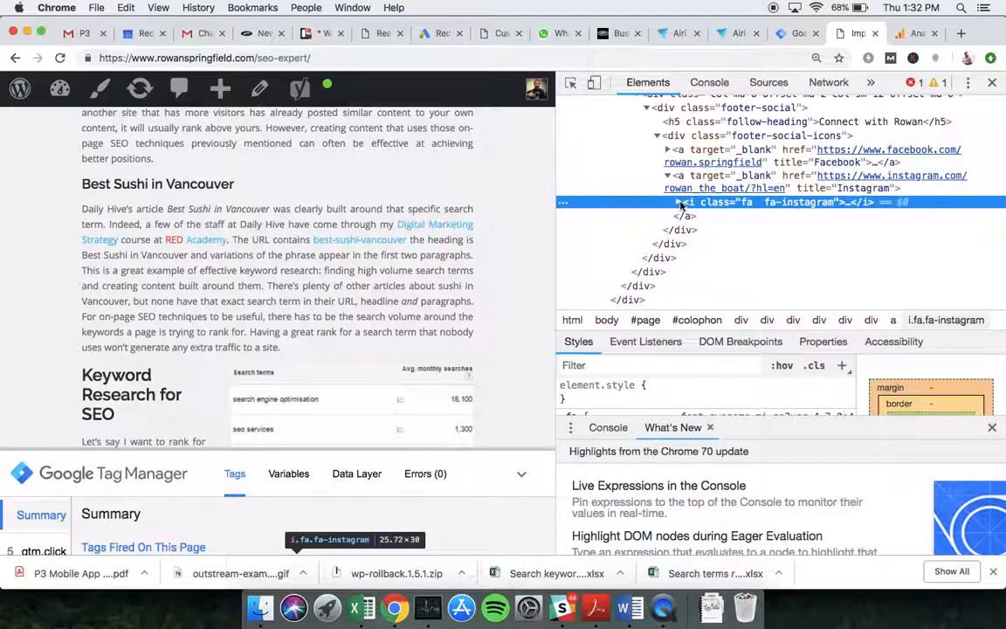
{"action": "double_click", "coordinate": [784, 207]}
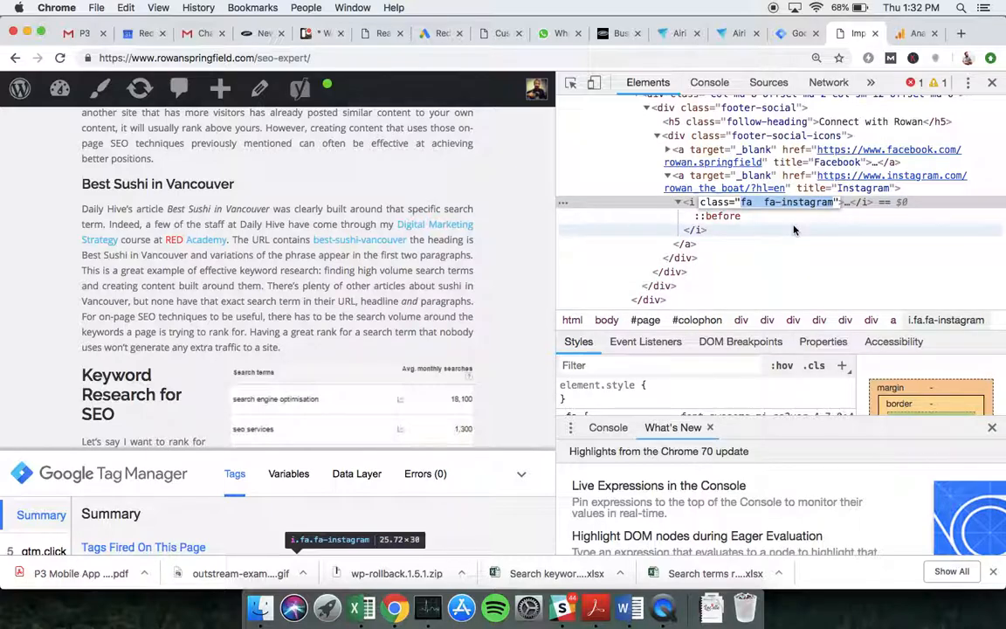
{"action": "left_click", "coordinate": [771, 205]}
{"action": "double_click", "coordinate": [771, 204]}
{"action": "left_click_drag", "start_coordinate": [763, 204], "coordinate": [834, 209]}
{"action": "key", "text": "super+c"}
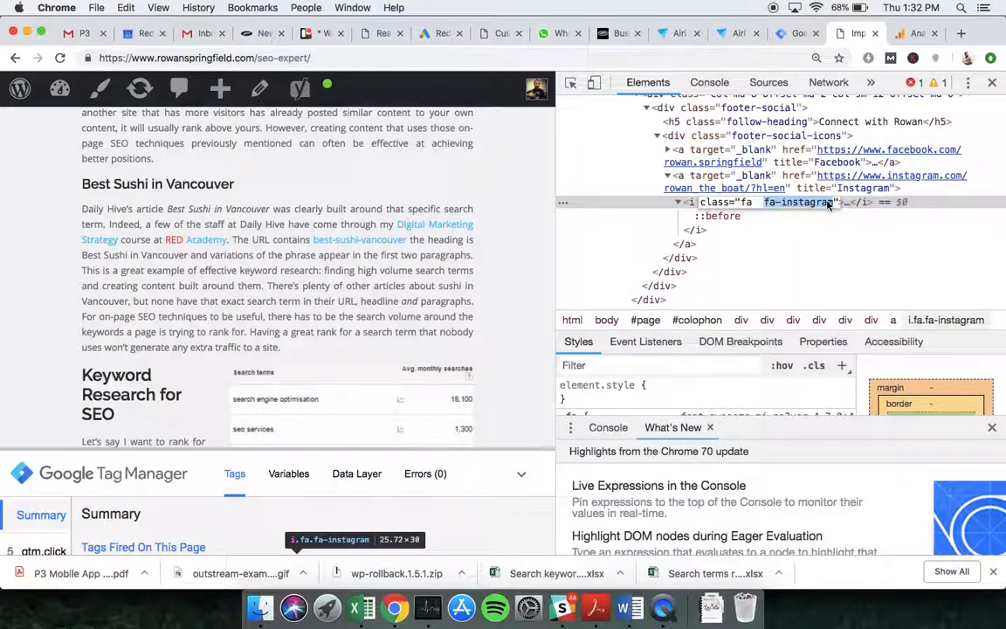
- Paste fa-instagram as the Insta Trigger's Click Classes condition value and save the trigger
{"action": "left_click", "coordinate": [796, 33]}
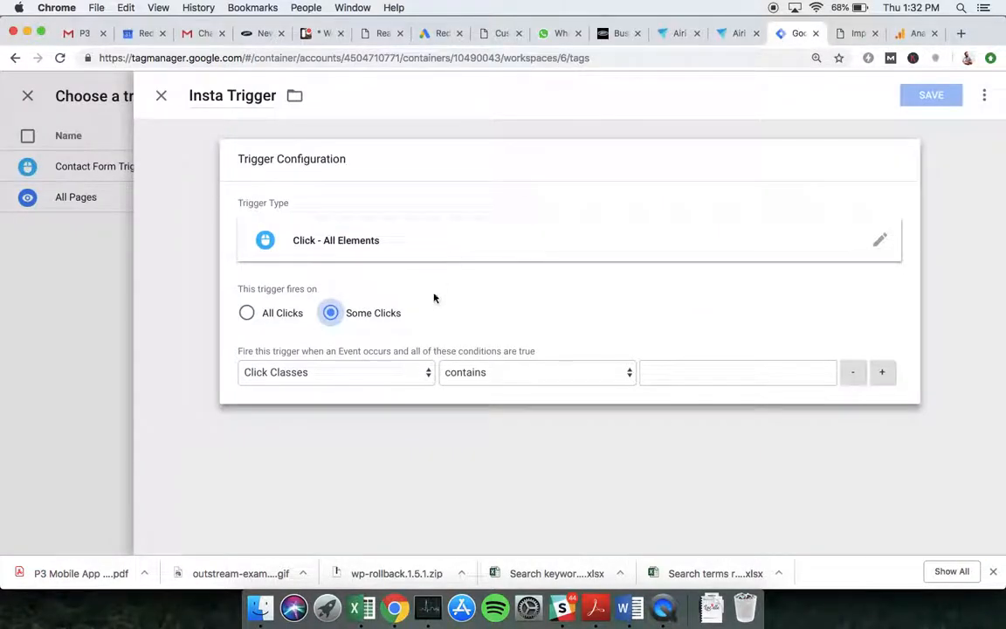
{"action": "left_click", "coordinate": [857, 32]}
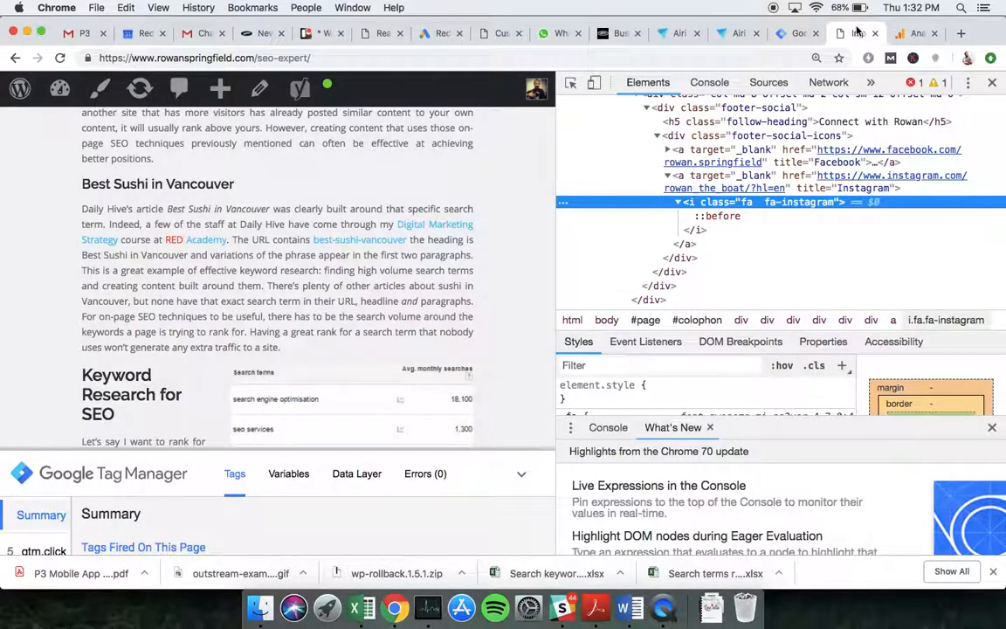
{"action": "left_click", "coordinate": [793, 33]}
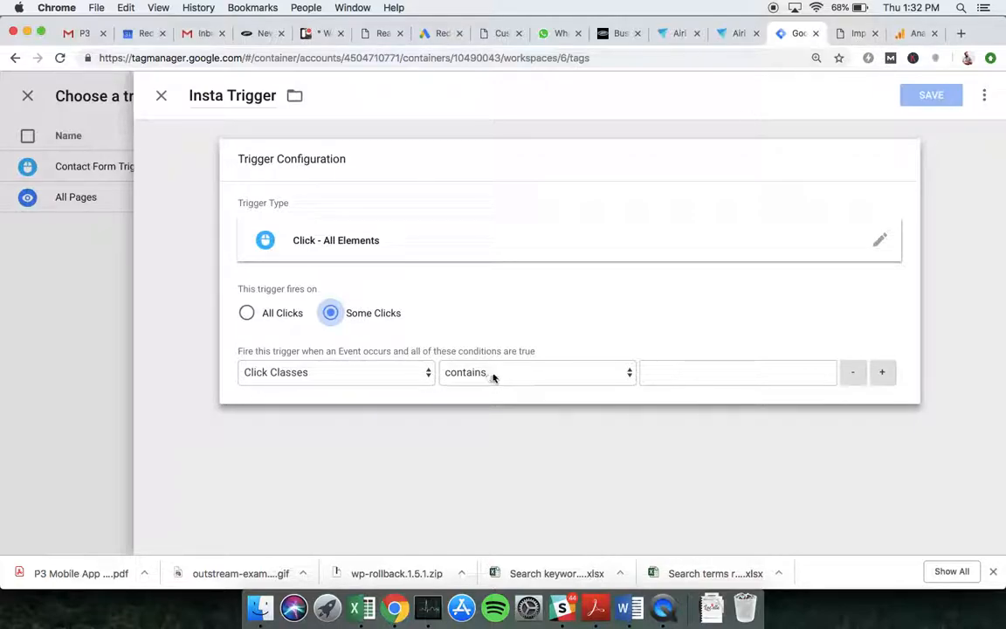
{"action": "left_click", "coordinate": [692, 366]}
{"action": "key", "text": "super+v"}
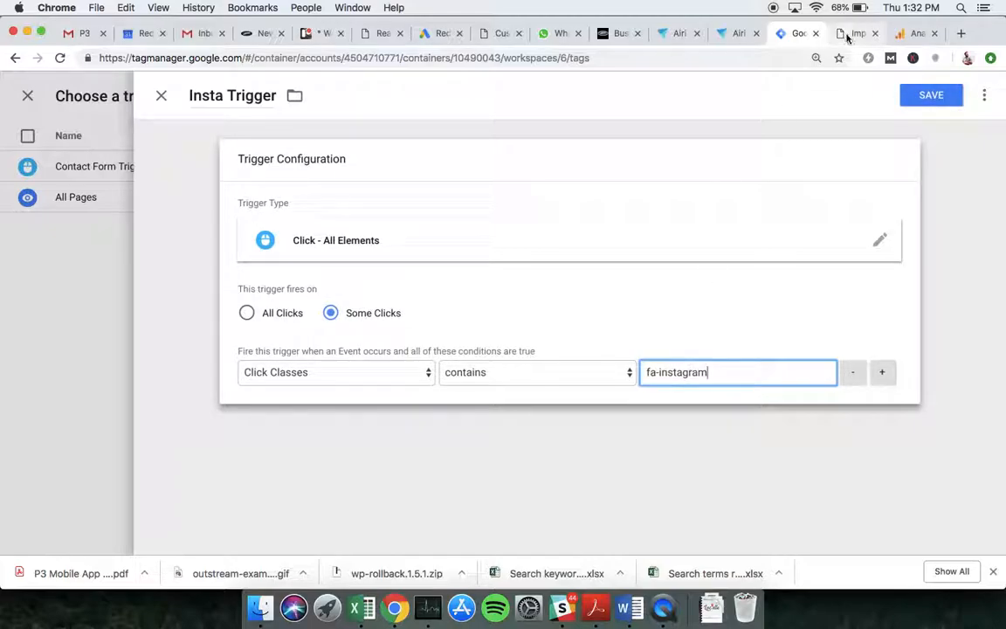
{"action": "left_click", "coordinate": [851, 34]}
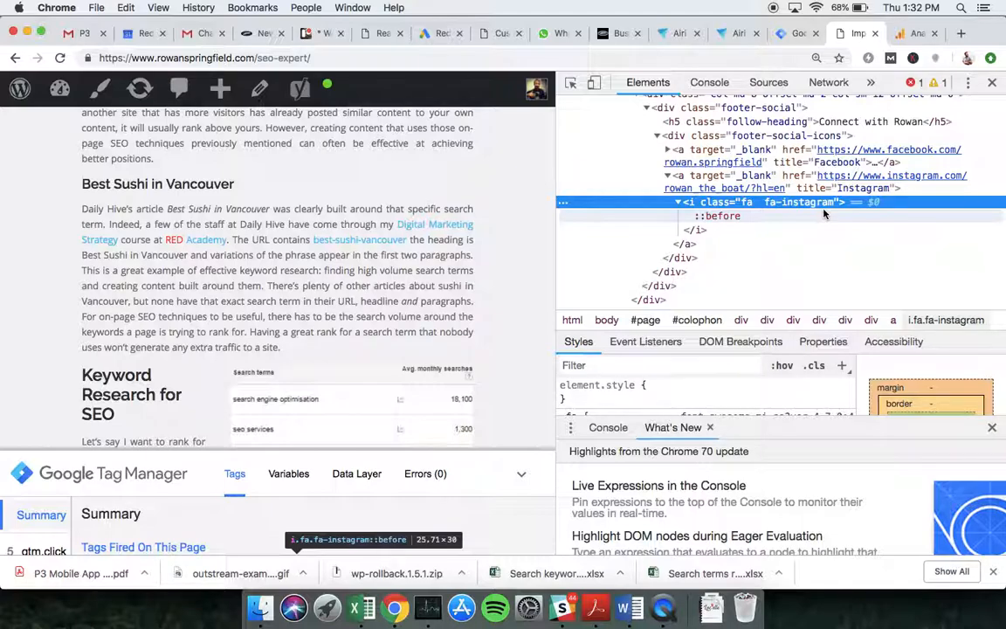
{"action": "left_click", "coordinate": [795, 33]}
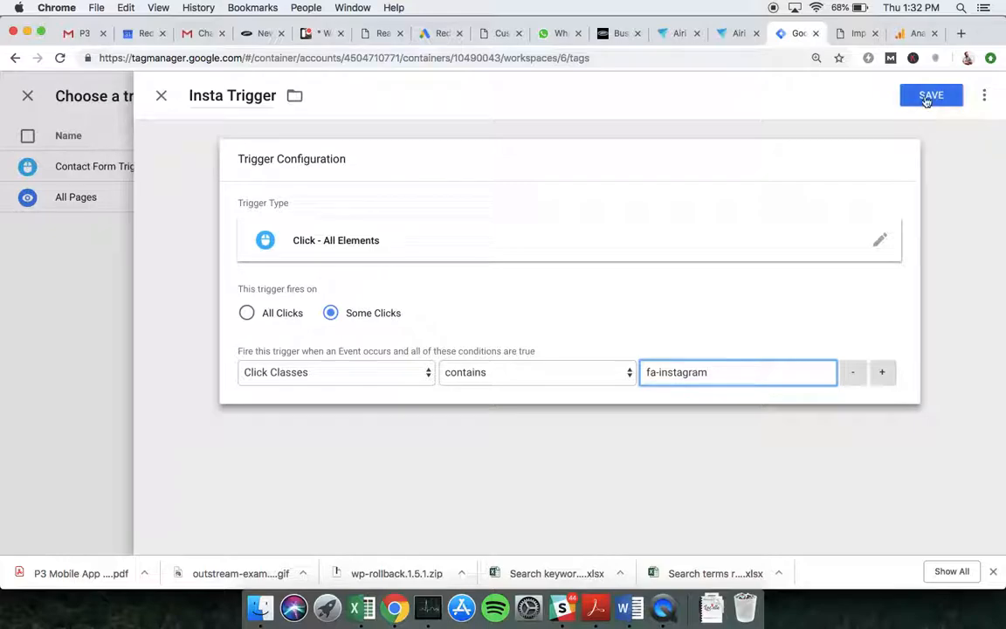
{"action": "left_click", "coordinate": [927, 98]}
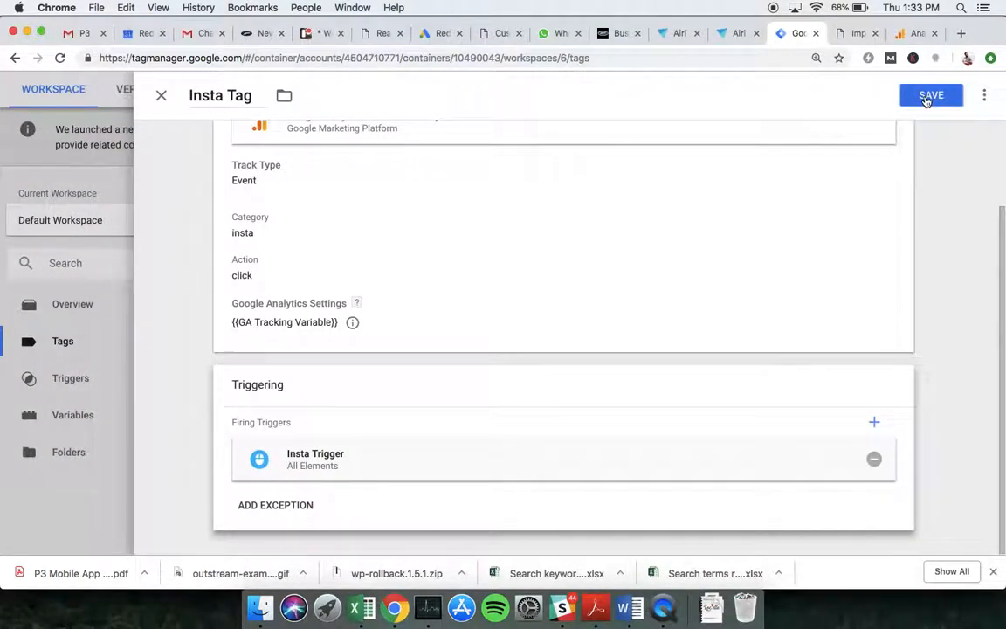
- Save the Insta Tag, close DevTools and reload the site page in preview
{"action": "left_click", "coordinate": [927, 99]}
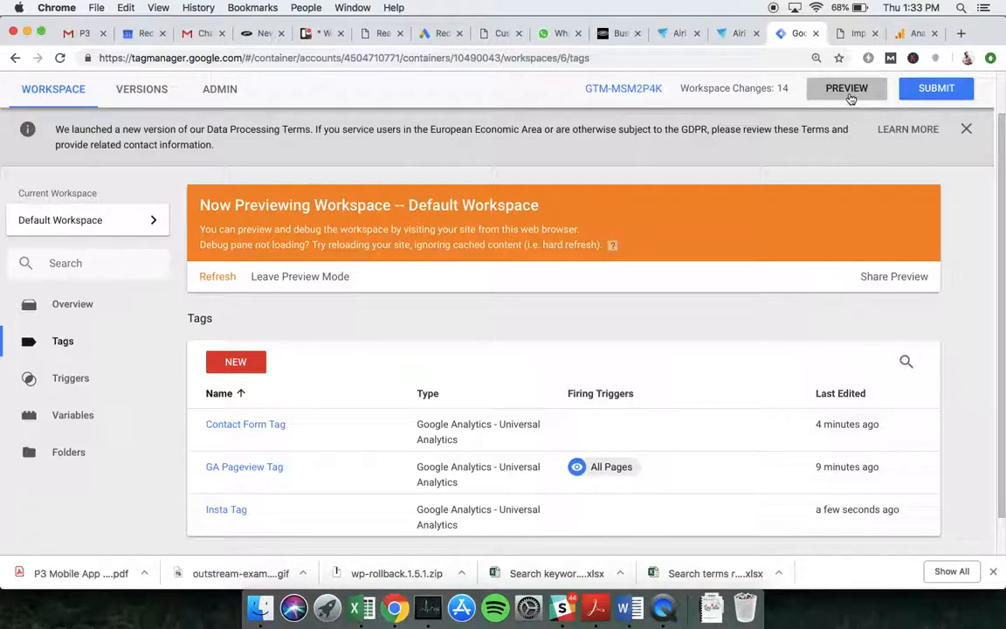
{"action": "left_click", "coordinate": [855, 33]}
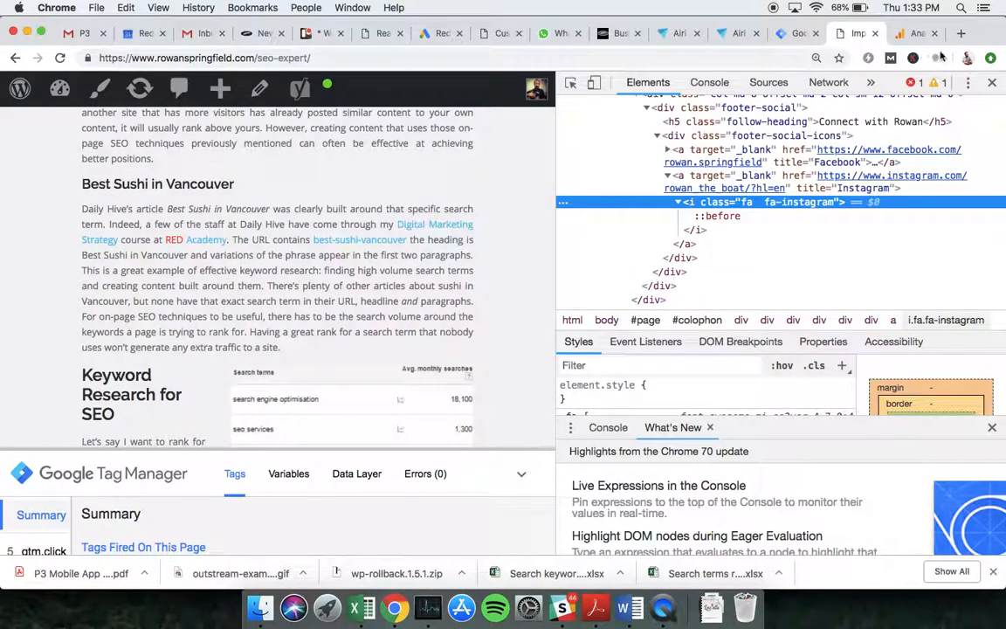
{"action": "left_click", "coordinate": [992, 82]}
{"action": "left_click", "coordinate": [59, 57]}
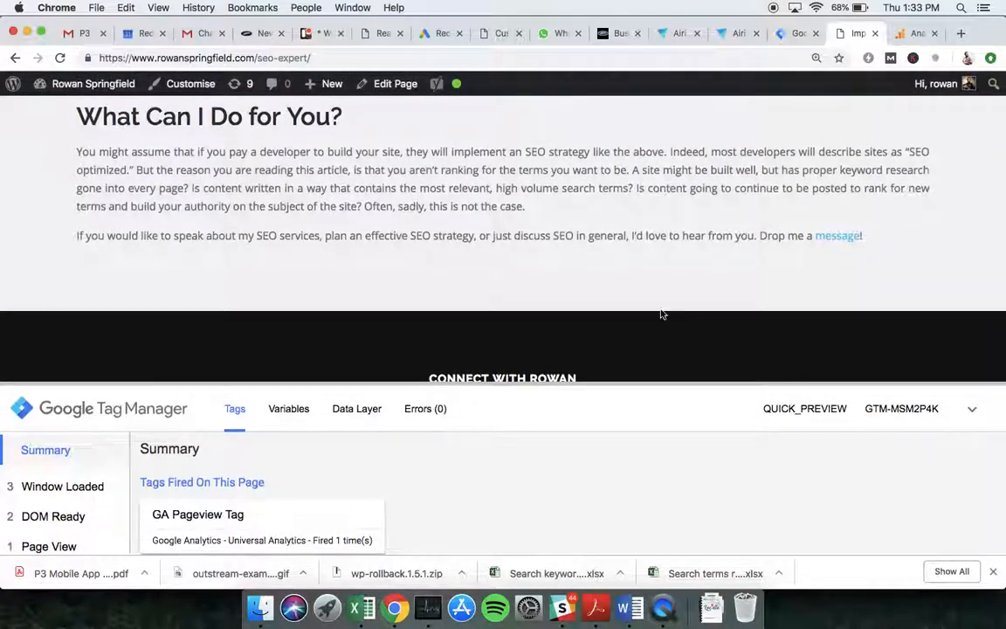
{"action": "left_click_drag", "start_coordinate": [628, 385], "coordinate": [633, 424]}
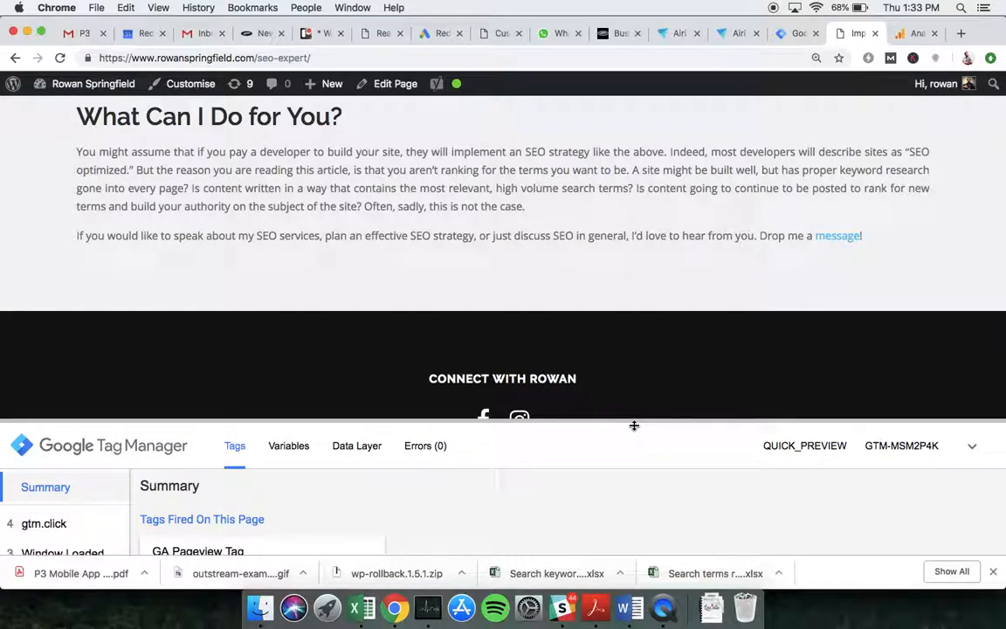
- Click the site's Instagram icon, confirm Insta Tag appears under Tags Fired, and close the Instagram tab
{"action": "left_click", "coordinate": [520, 417]}
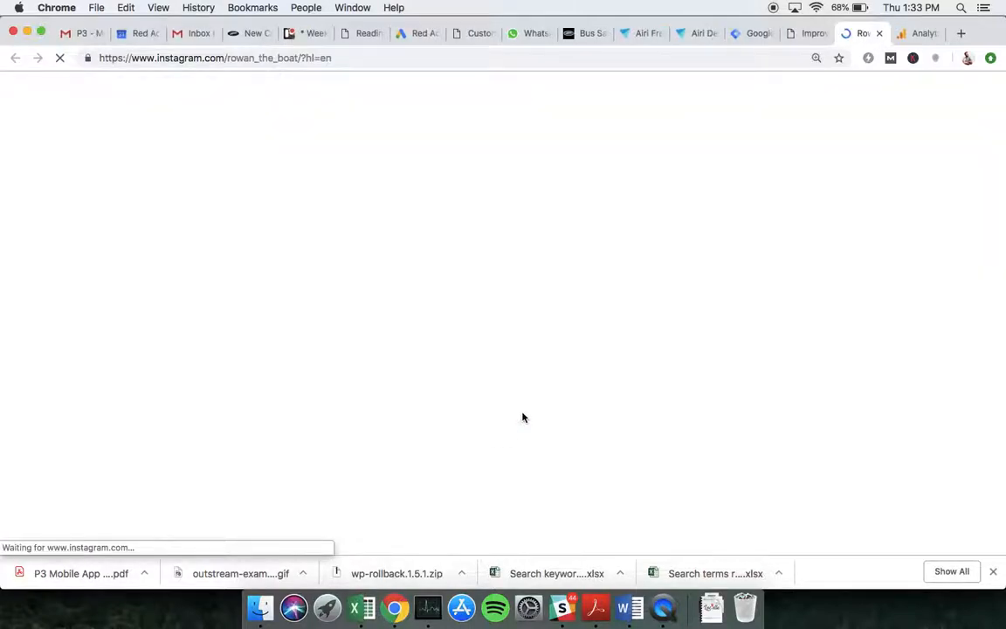
{"action": "left_click", "coordinate": [804, 34]}
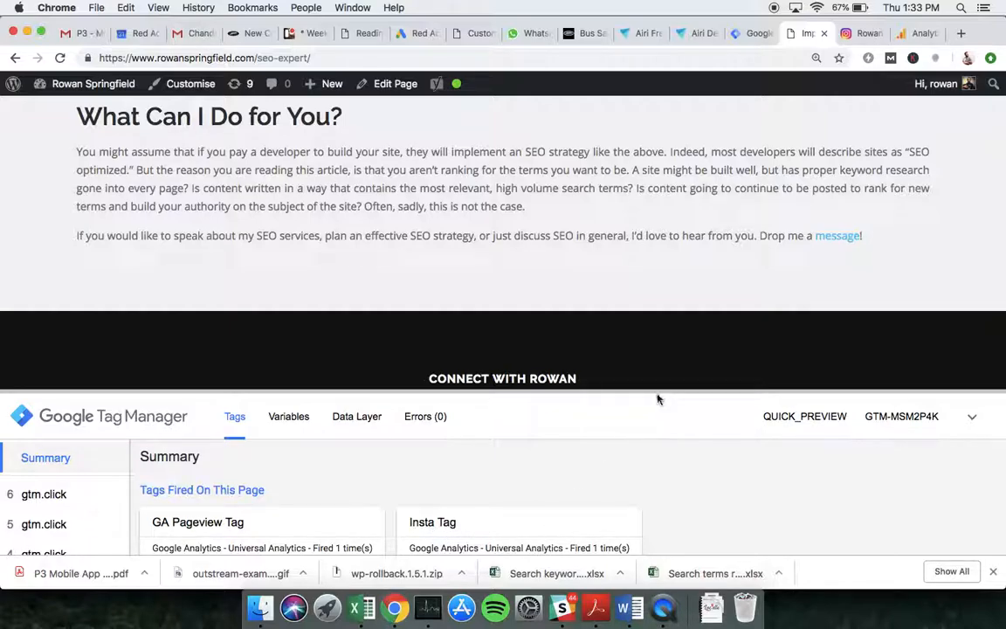
{"action": "left_click_drag", "start_coordinate": [656, 391], "coordinate": [656, 367]}
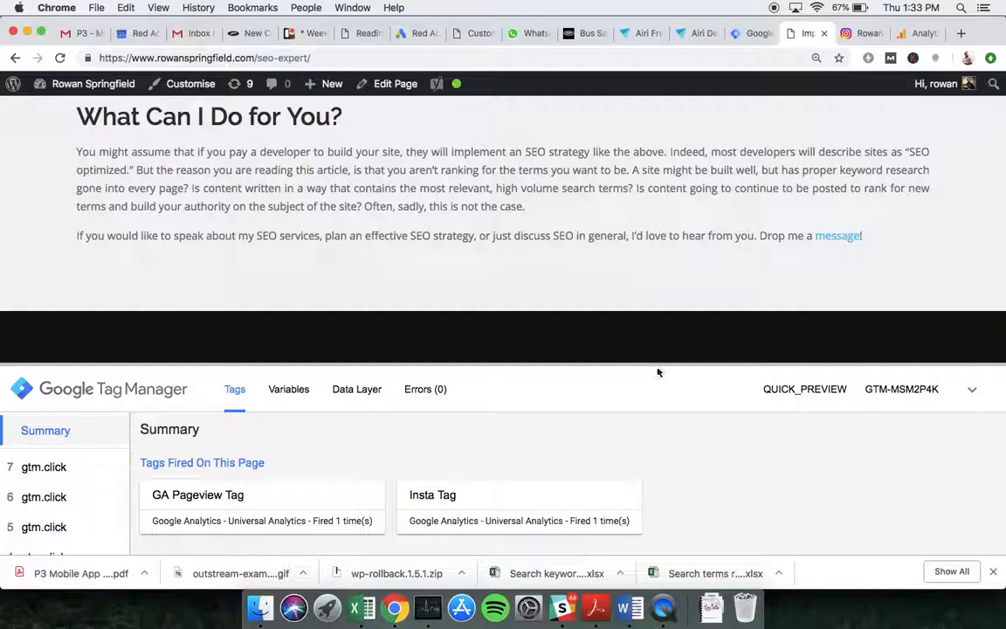
{"action": "left_click_drag", "start_coordinate": [657, 401], "coordinate": [664, 424]}
{"action": "left_click", "coordinate": [673, 377]}
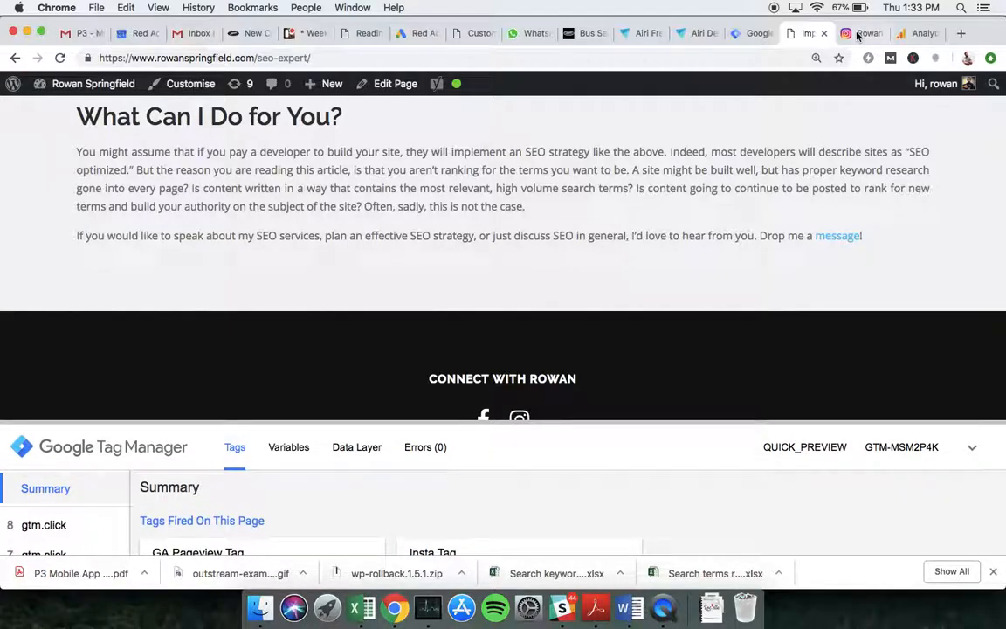
{"action": "left_click", "coordinate": [857, 35]}
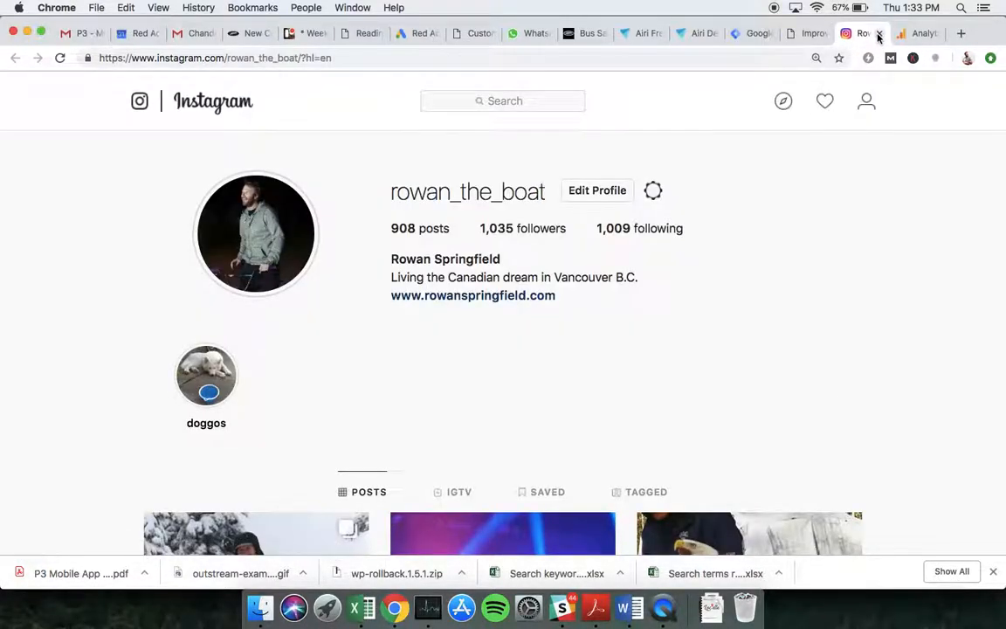
{"action": "left_click", "coordinate": [878, 35]}
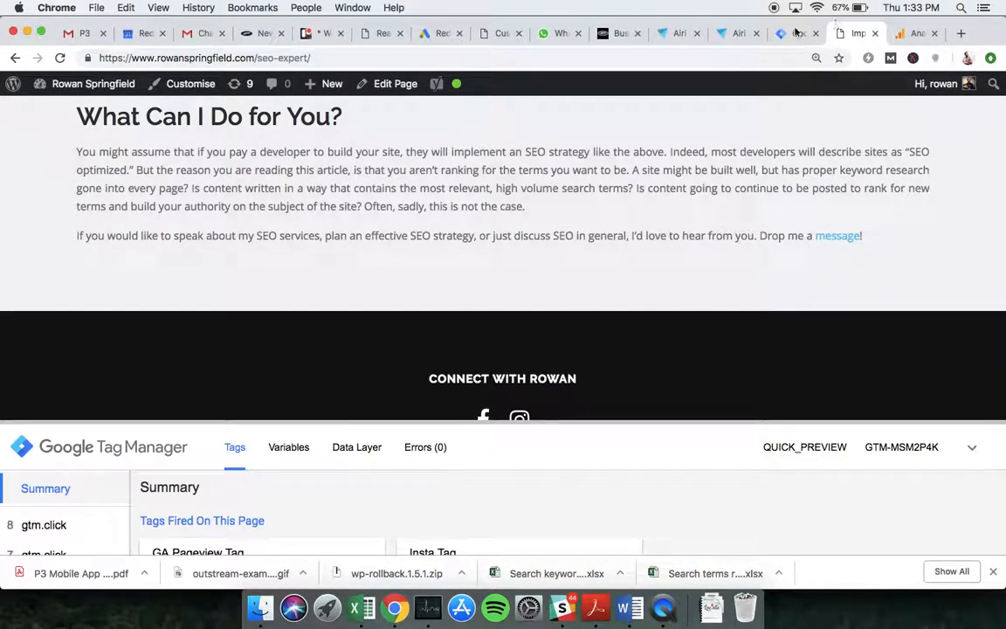
- Reopen Insta Trigger's fa-instagram condition for editing from the Triggers list, then return to the site tab
{"action": "left_click", "coordinate": [796, 33]}
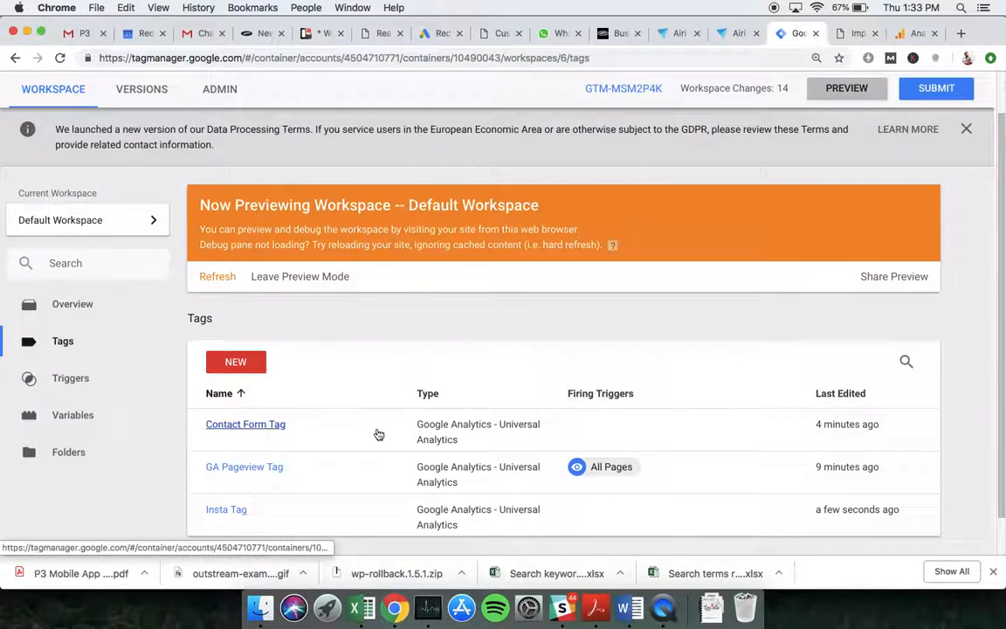
{"action": "left_click", "coordinate": [66, 383]}
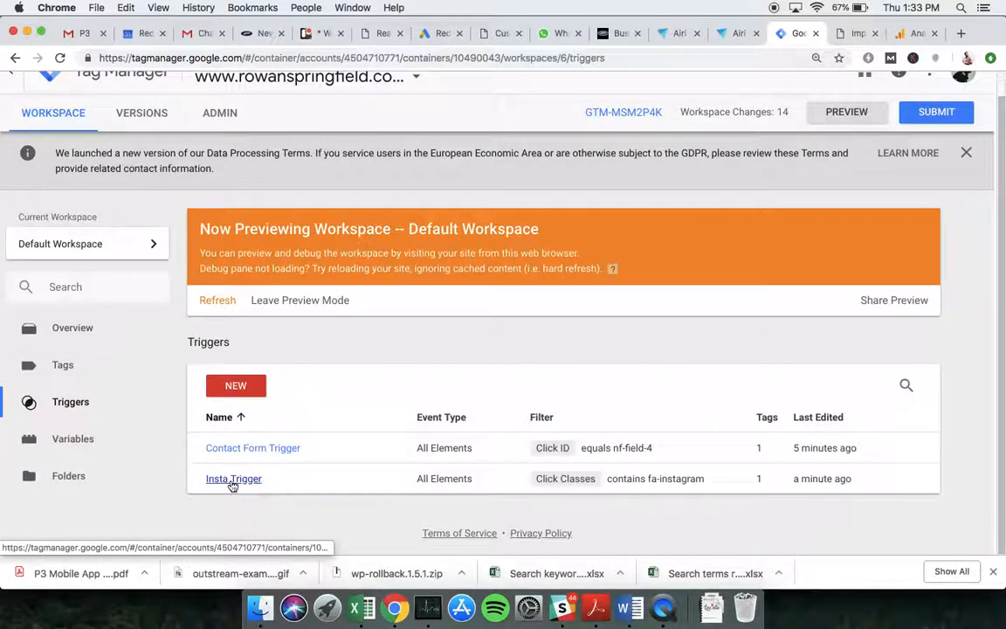
{"action": "left_click", "coordinate": [233, 479]}
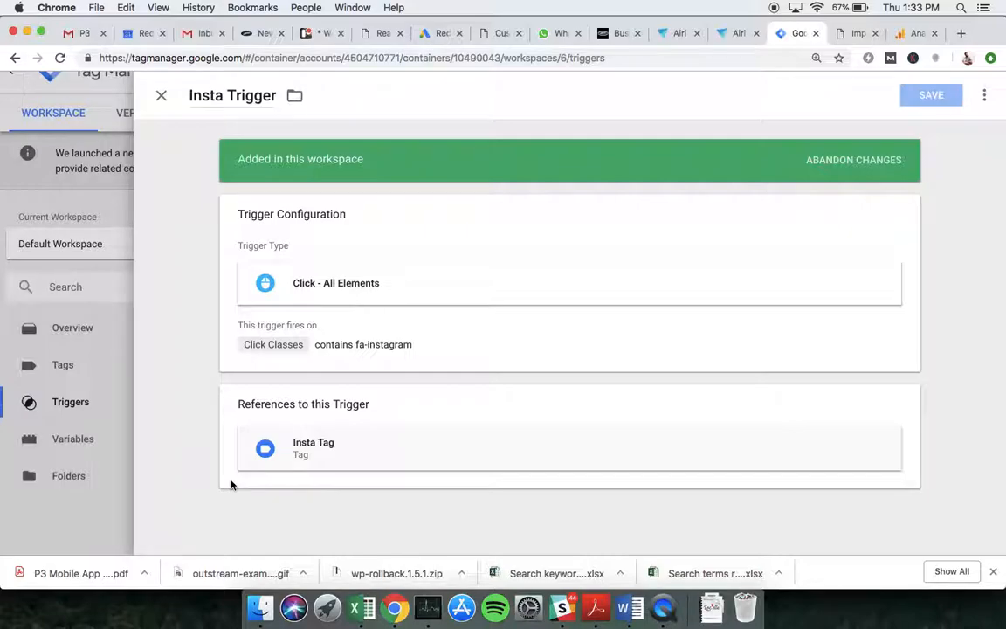
{"action": "left_click", "coordinate": [361, 343]}
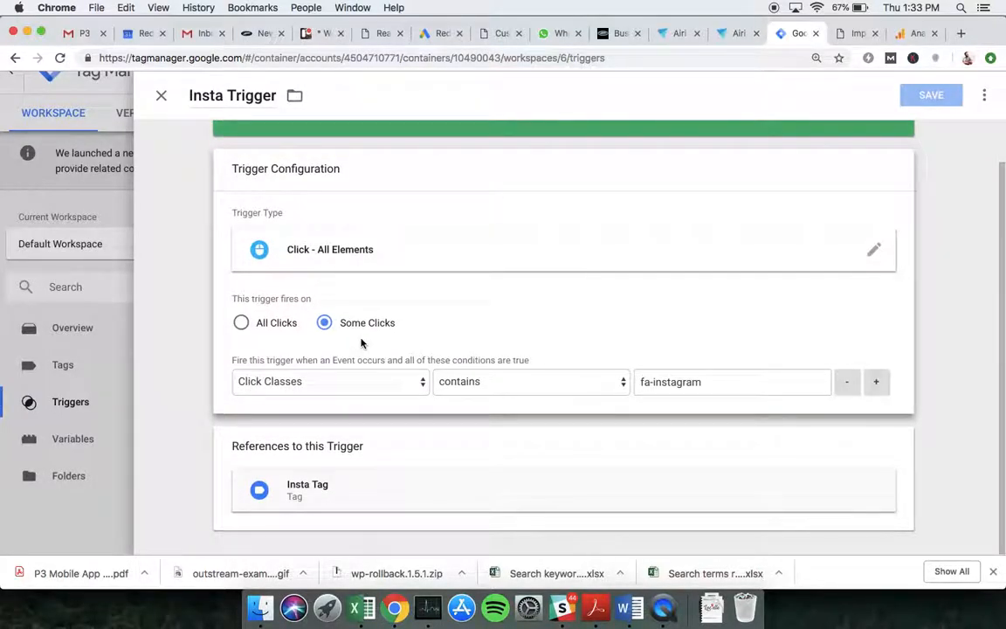
{"action": "left_click", "coordinate": [856, 33]}
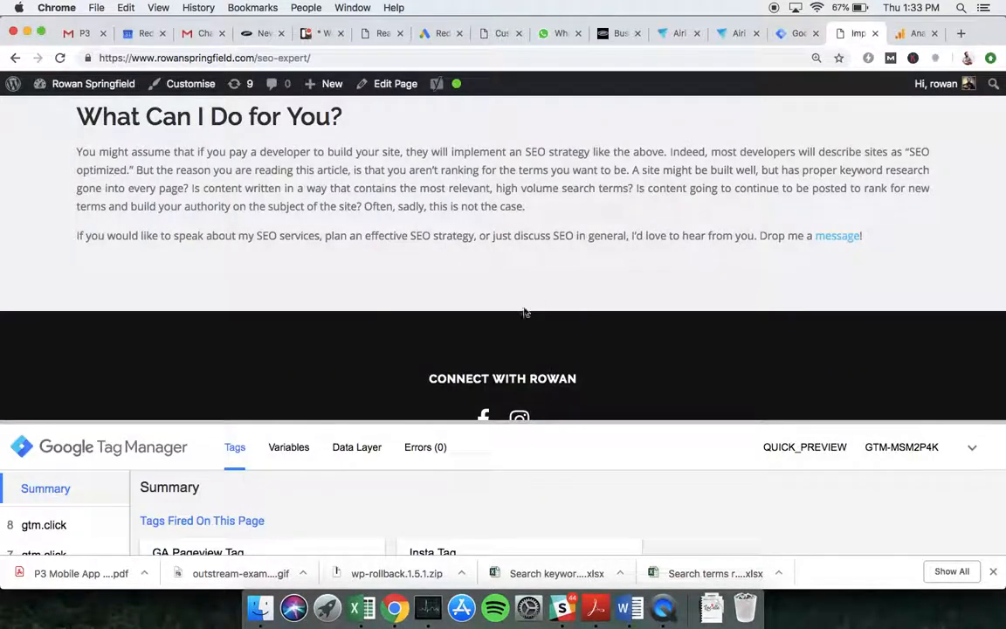
- Inspect the Instagram icon's anchor in DevTools to check its href and fa-instagram class
{"action": "right_click", "coordinate": [518, 415]}
{"action": "left_click", "coordinate": [563, 499]}
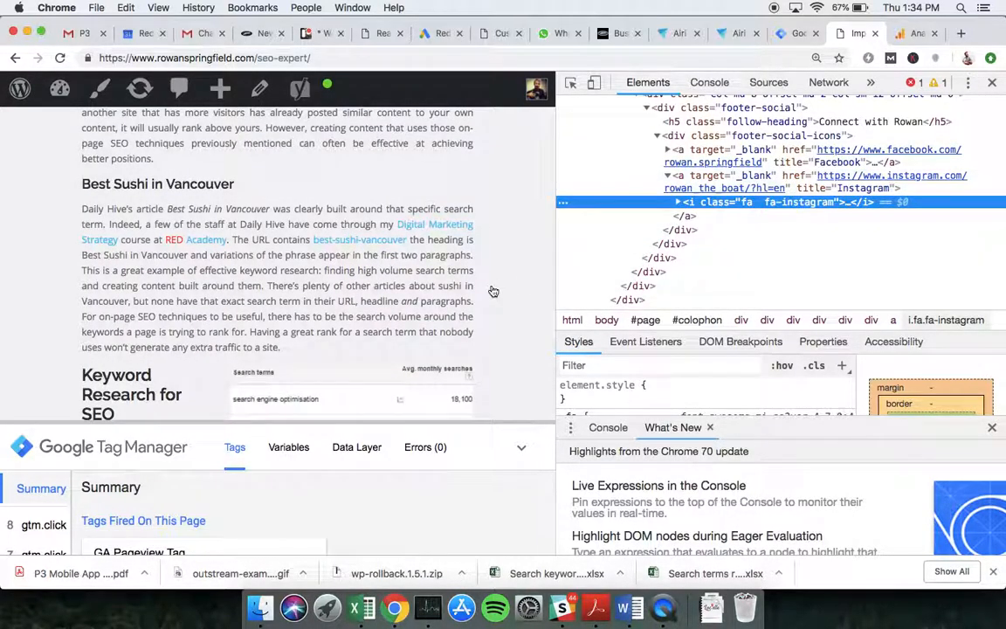
{"action": "scroll", "coordinate": [489, 291], "scroll_direction": "down", "scroll_amount": 15}
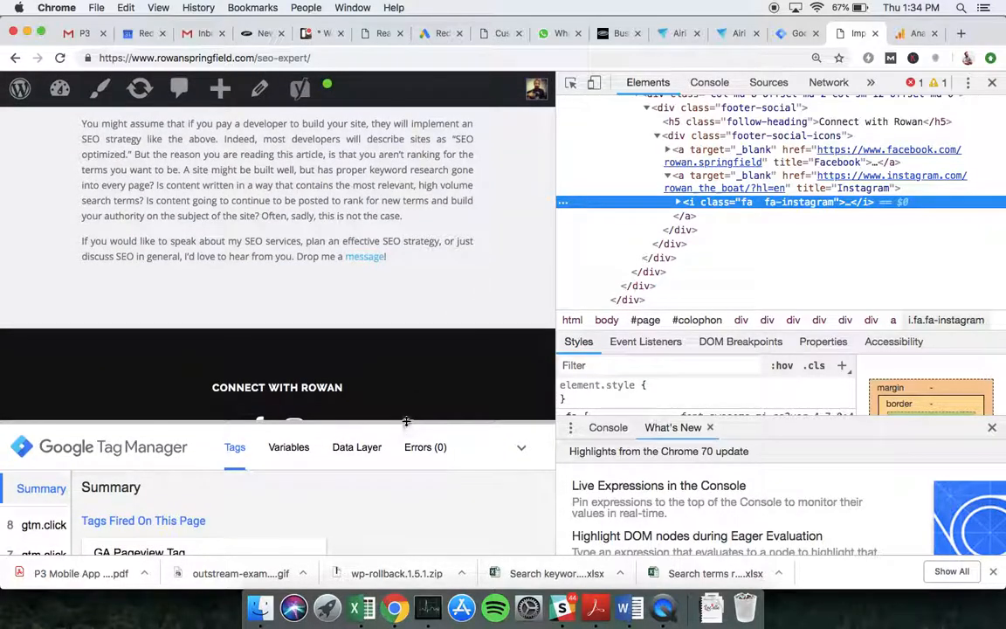
{"action": "left_click", "coordinate": [366, 380]}
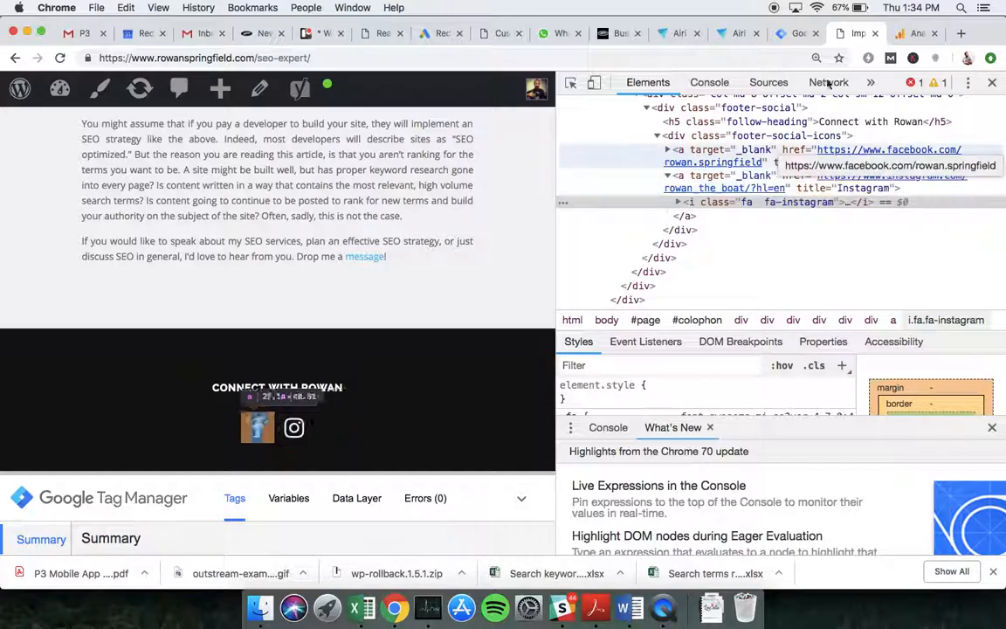
{"action": "left_click", "coordinate": [789, 35]}
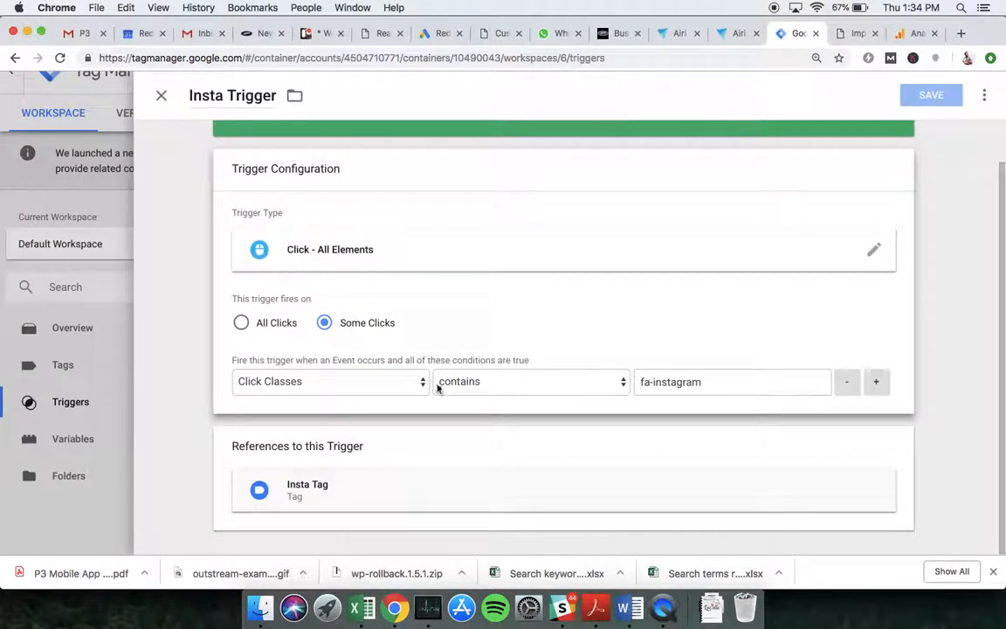
{"action": "left_click", "coordinate": [391, 378]}
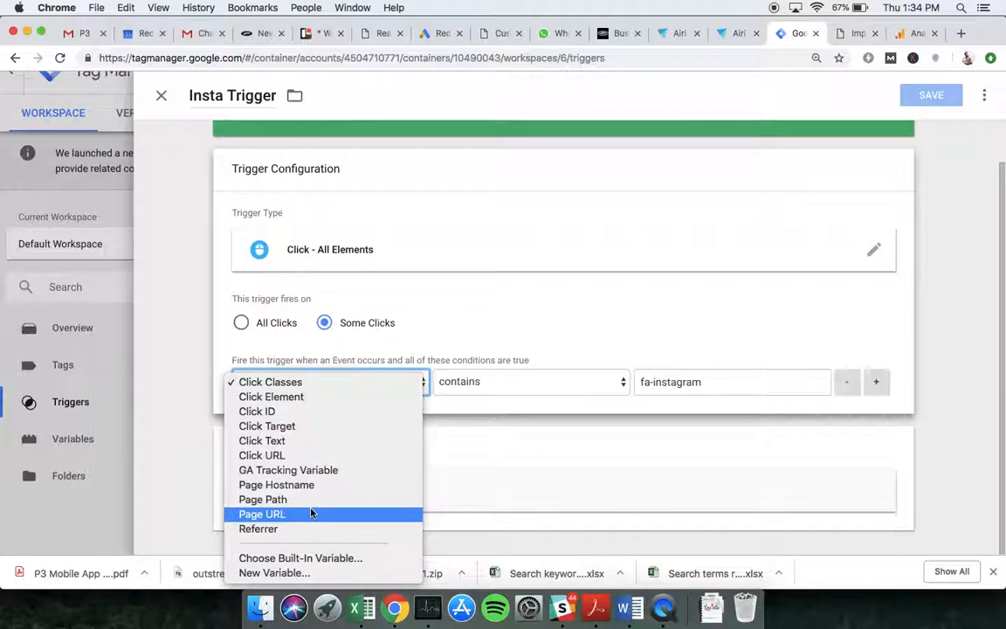
{"action": "left_click", "coordinate": [280, 455]}
{"action": "left_click_drag", "start_coordinate": [653, 383], "coordinate": [635, 384]}
{"action": "type", "text": "www."}
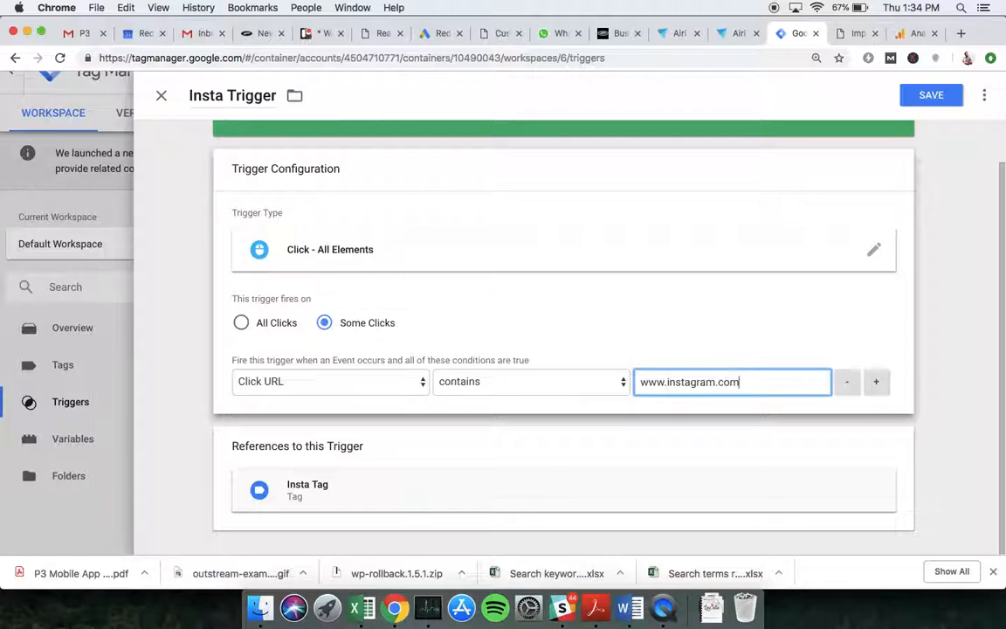
{"action": "left_click", "coordinate": [847, 35]}
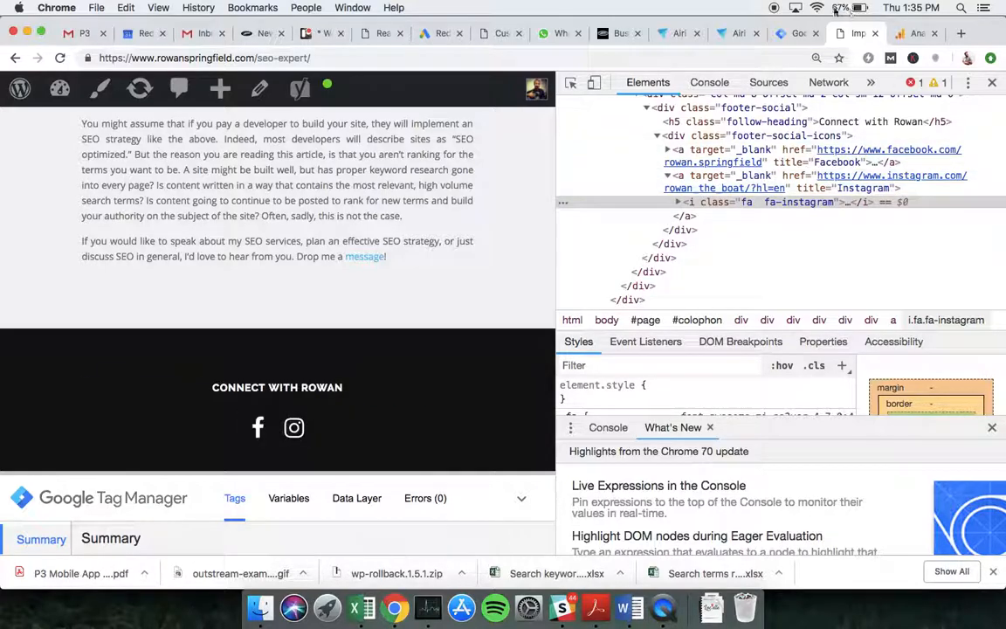
{"action": "left_click", "coordinate": [796, 35]}
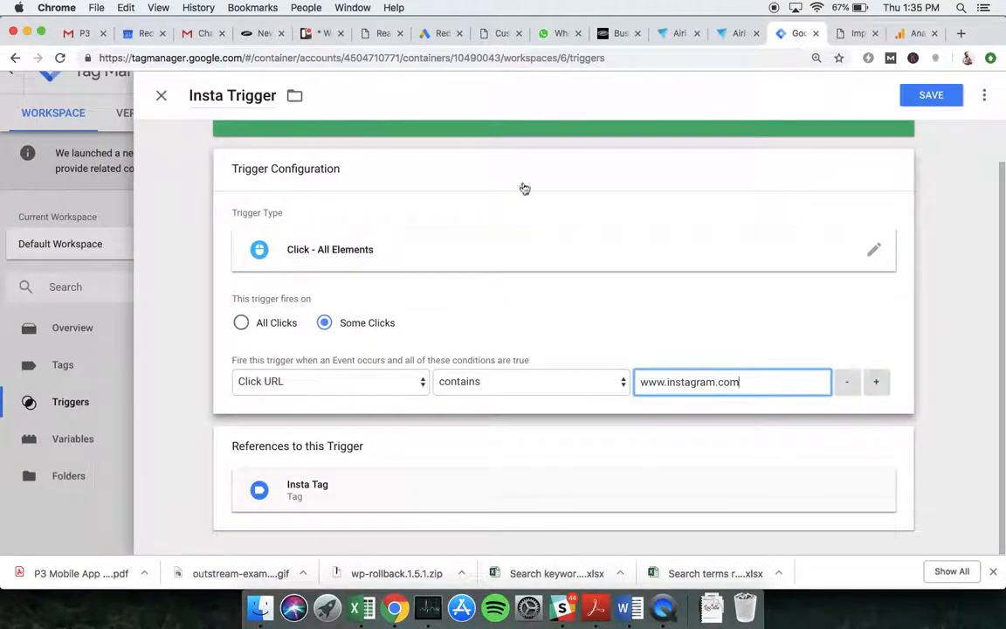
{"action": "left_click", "coordinate": [273, 381]}
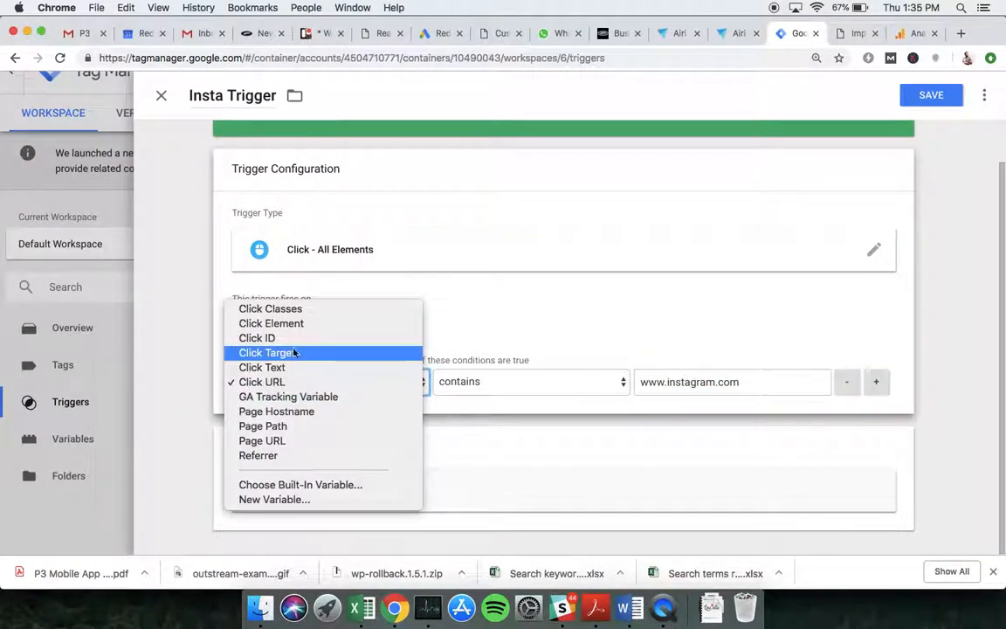
{"action": "left_click", "coordinate": [550, 299]}
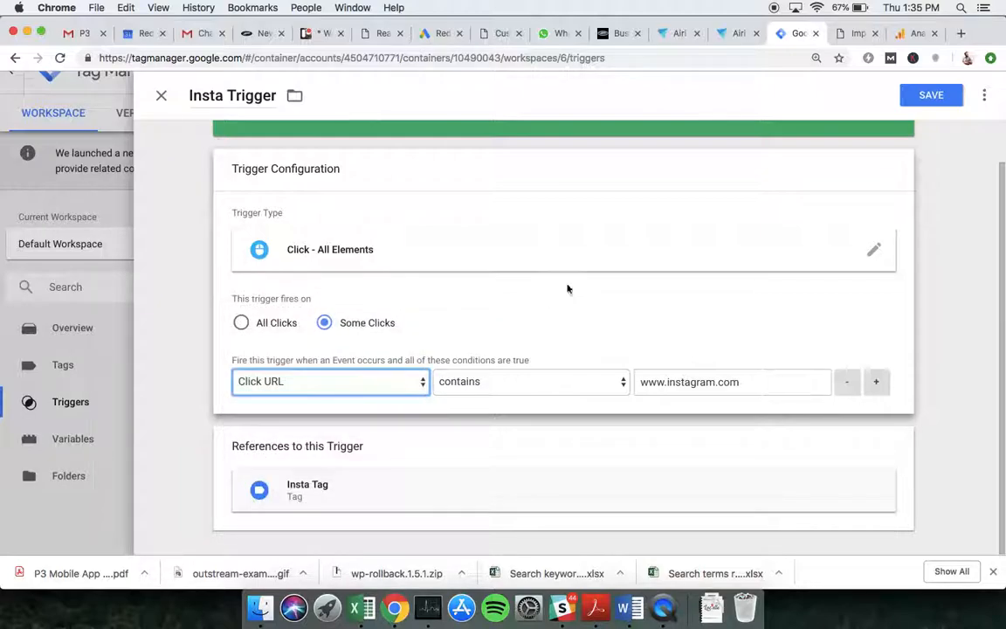
{"action": "left_click", "coordinate": [930, 95]}
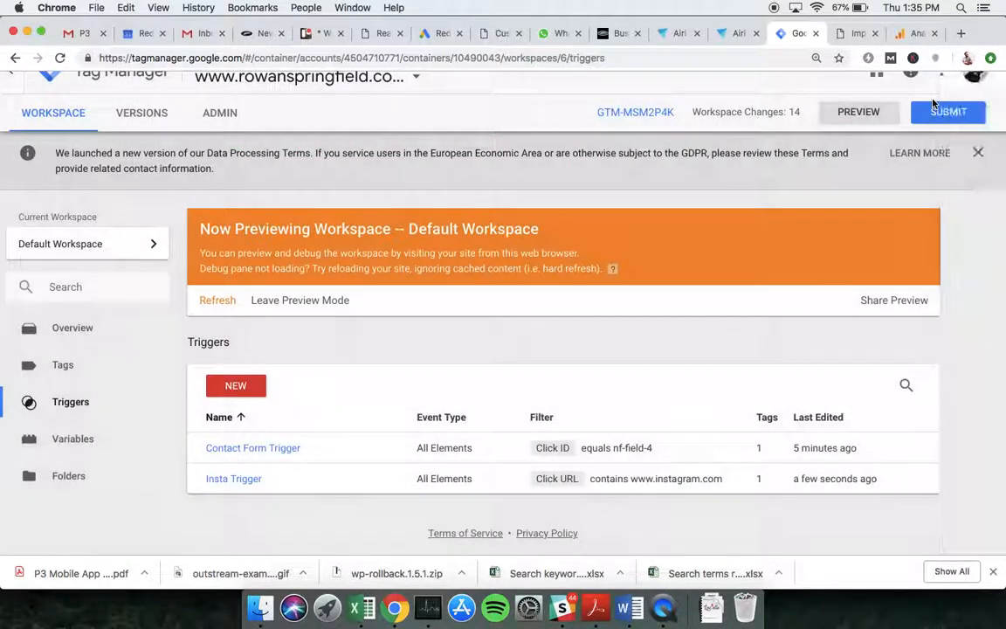
- Refresh the preview, close the page inspector and reload the site page
{"action": "left_click", "coordinate": [847, 114]}
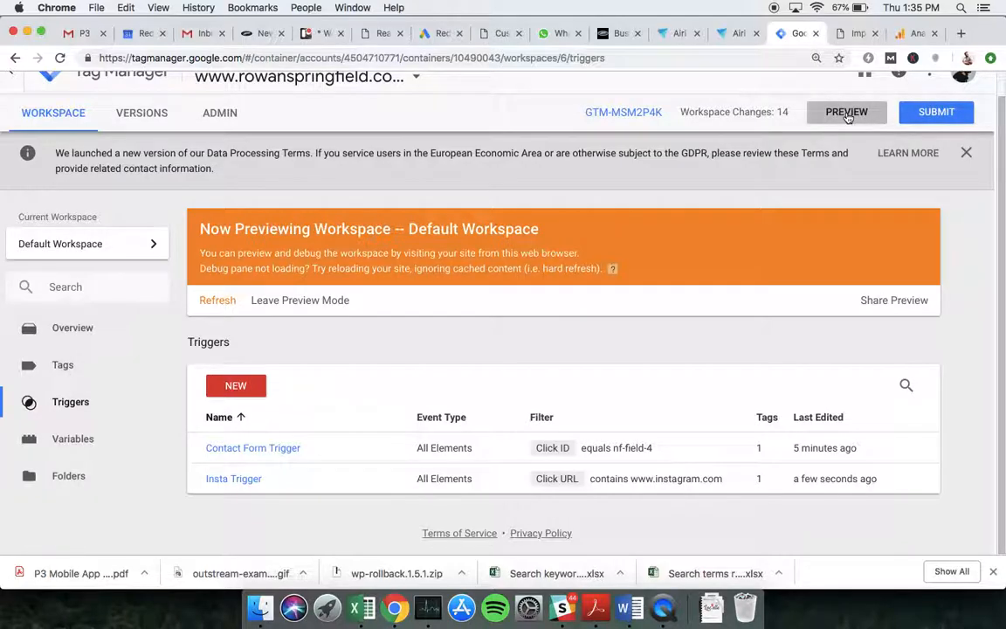
{"action": "key", "text": "ctrl+Tab"}
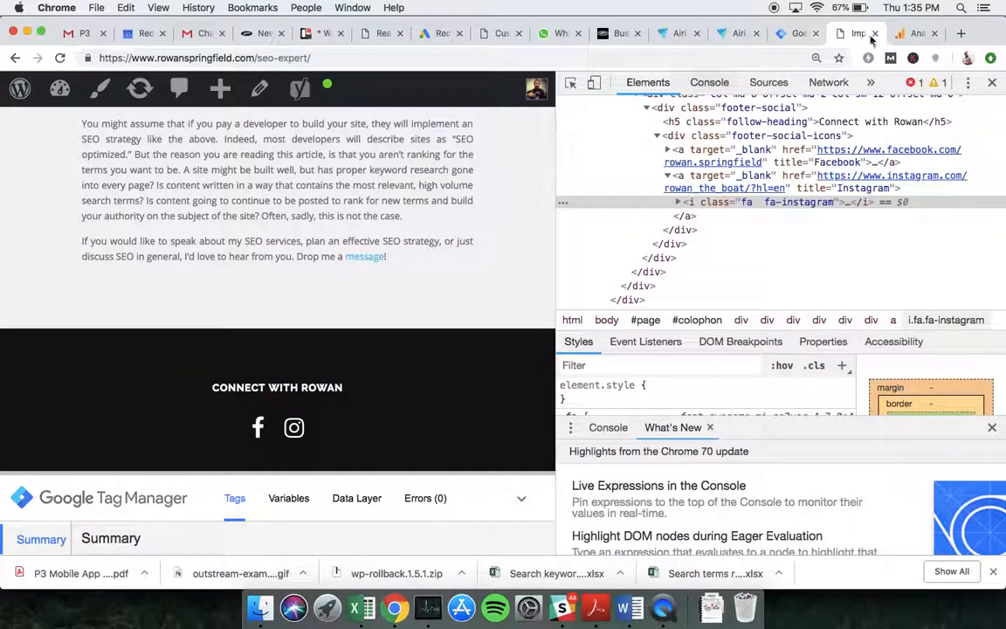
{"action": "key", "text": "super+alt+i"}
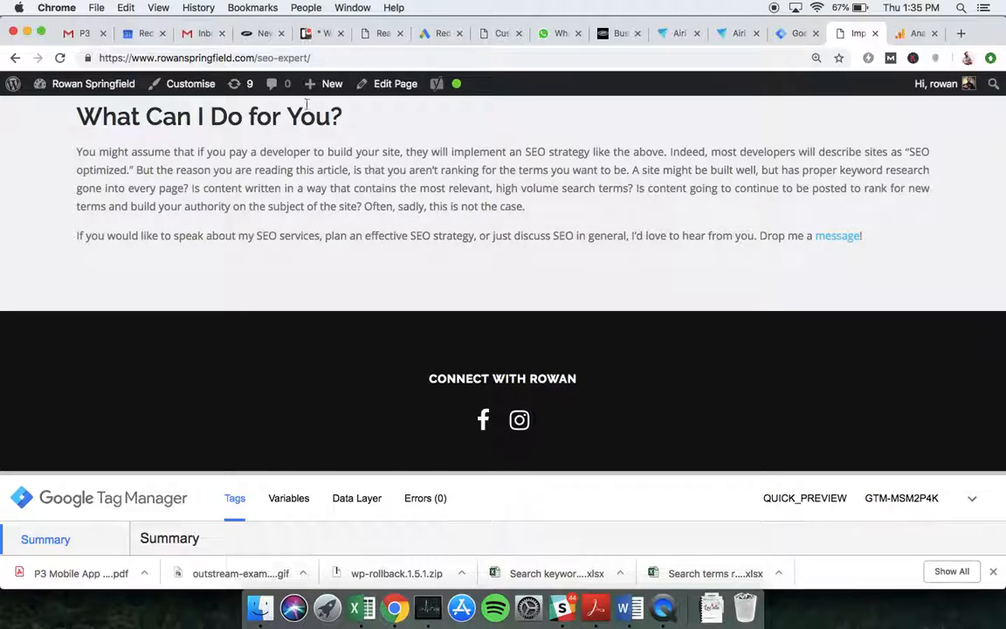
{"action": "left_click", "coordinate": [59, 58]}
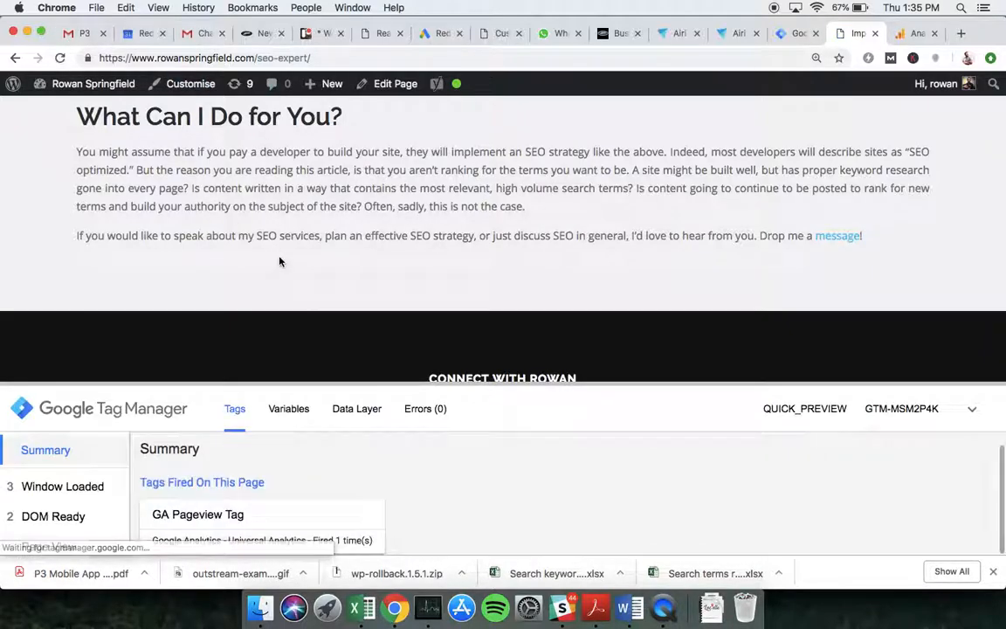
- Test-click the Instagram icon and check the debug pane's new gtm.click events
{"action": "left_click_drag", "start_coordinate": [327, 382], "coordinate": [328, 422]}
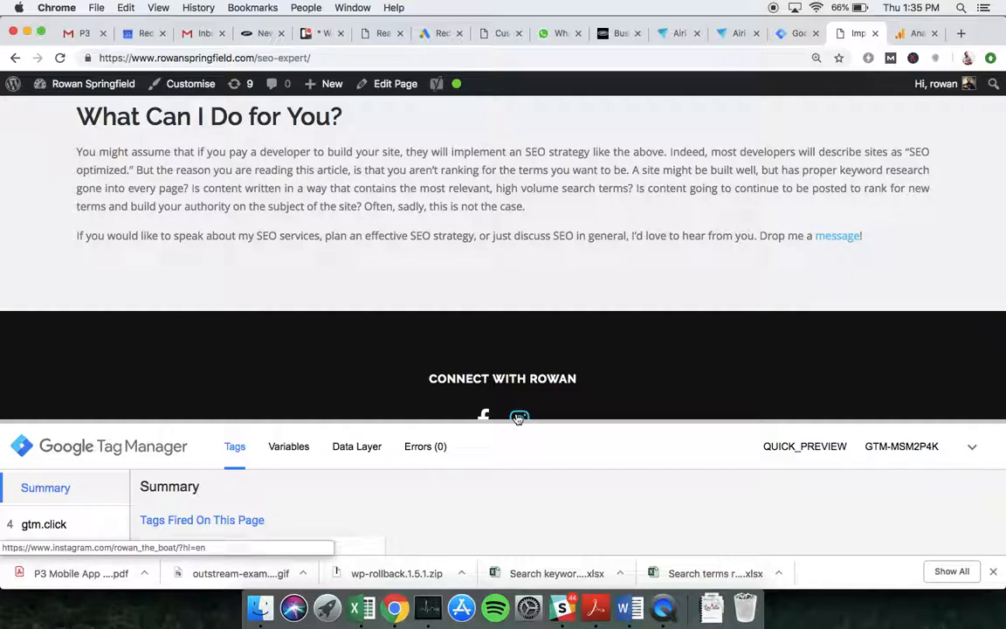
{"action": "left_click", "coordinate": [518, 418]}
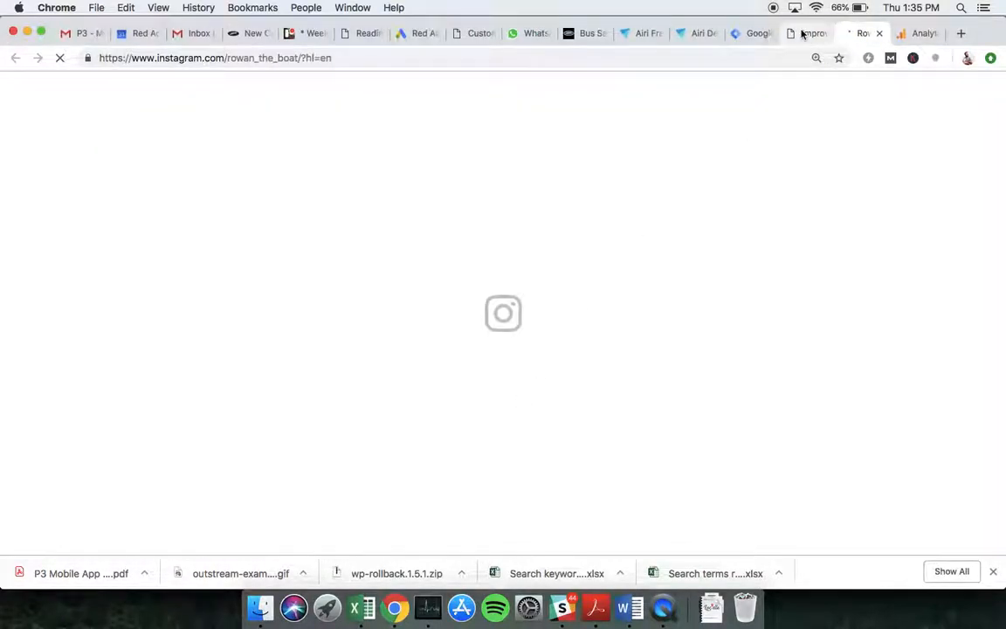
{"action": "left_click", "coordinate": [802, 34]}
{"action": "left_click_drag", "start_coordinate": [401, 420], "coordinate": [415, 352]}
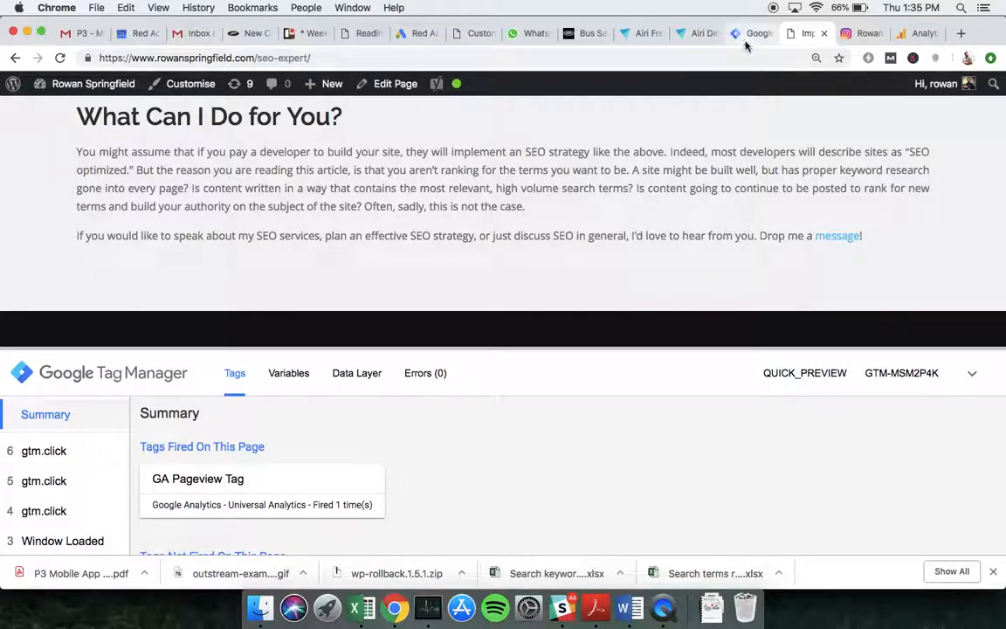
{"action": "left_click", "coordinate": [747, 34]}
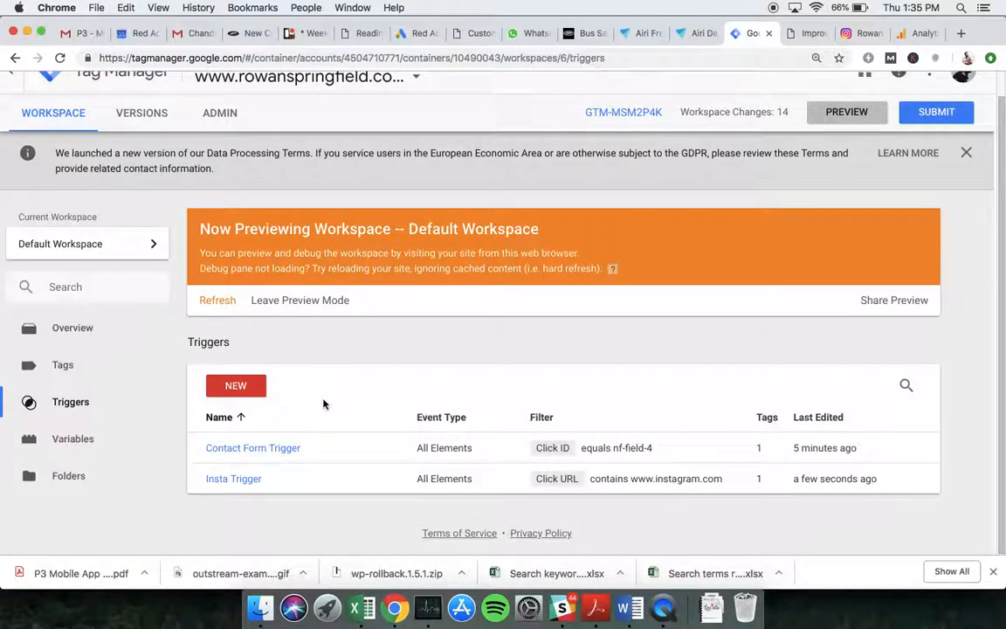
- Switch the Insta Trigger variable from Click URL to Click Target, save, and refresh the preview
{"action": "left_click", "coordinate": [247, 478]}
{"action": "left_click", "coordinate": [427, 330]}
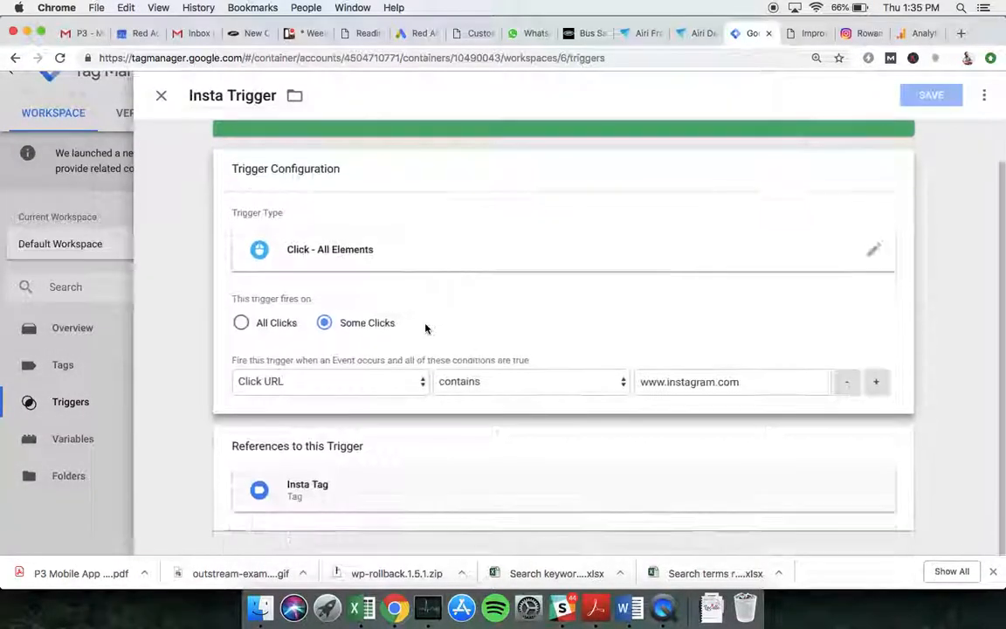
{"action": "left_click", "coordinate": [338, 381]}
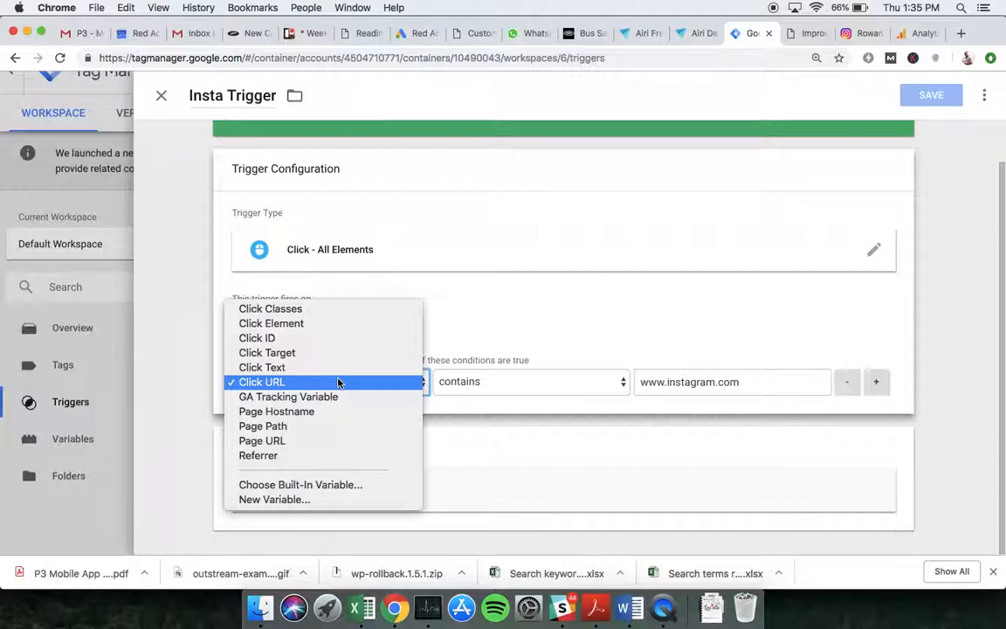
{"action": "left_click", "coordinate": [313, 354]}
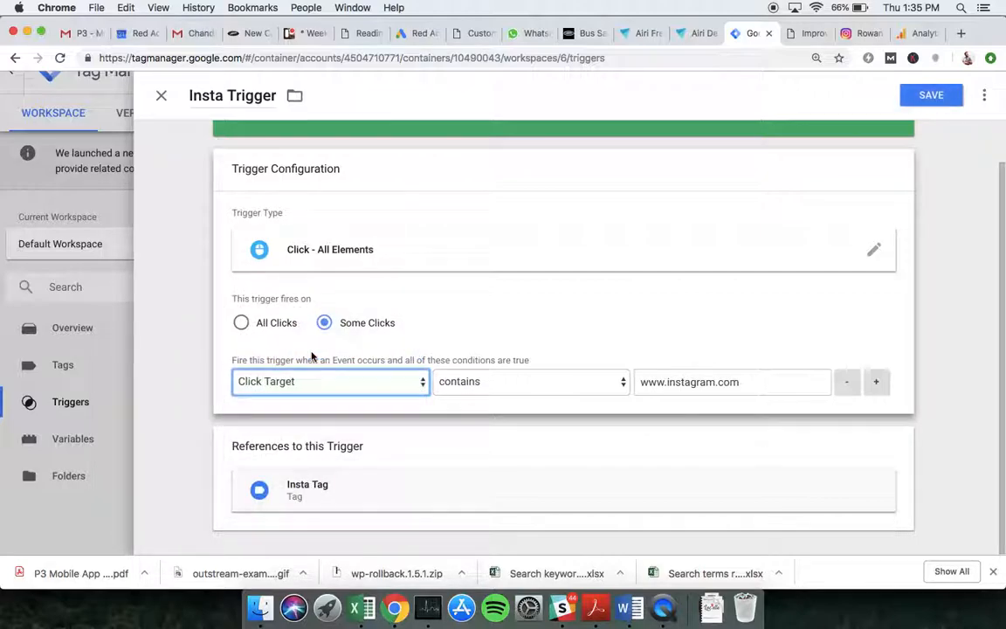
{"action": "left_click", "coordinate": [932, 96]}
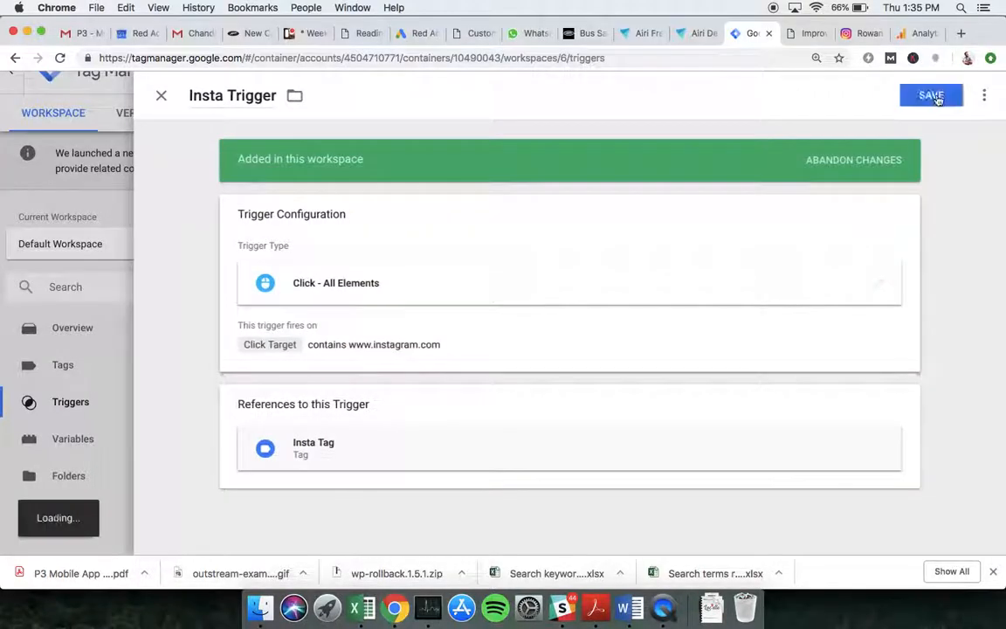
{"action": "left_click", "coordinate": [858, 117]}
- Reload the site and test-click the Instagram icon against the Click Target trigger
{"action": "left_click", "coordinate": [807, 34]}
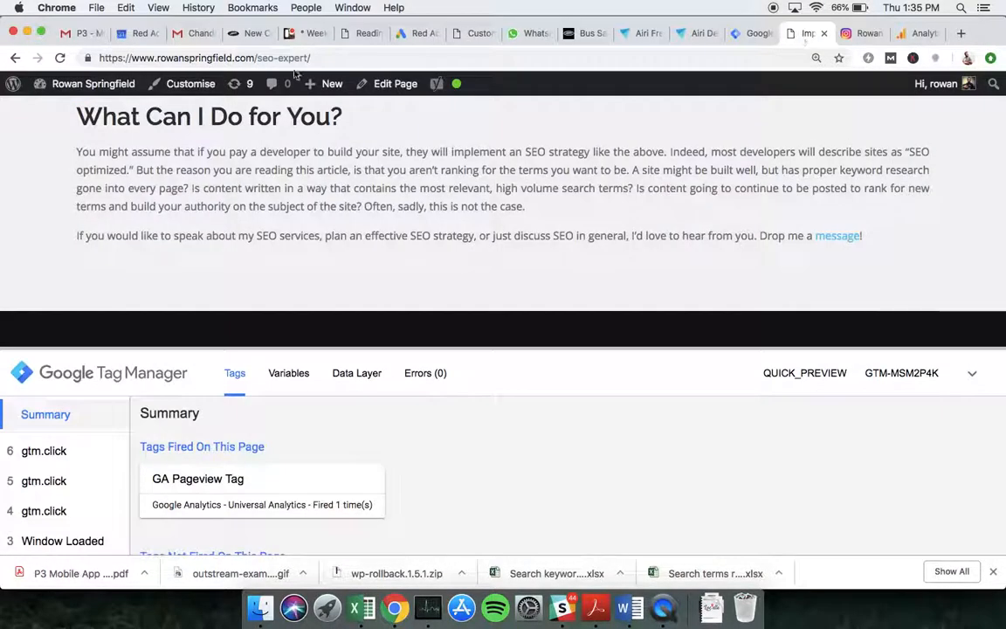
{"action": "key", "text": "super+r"}
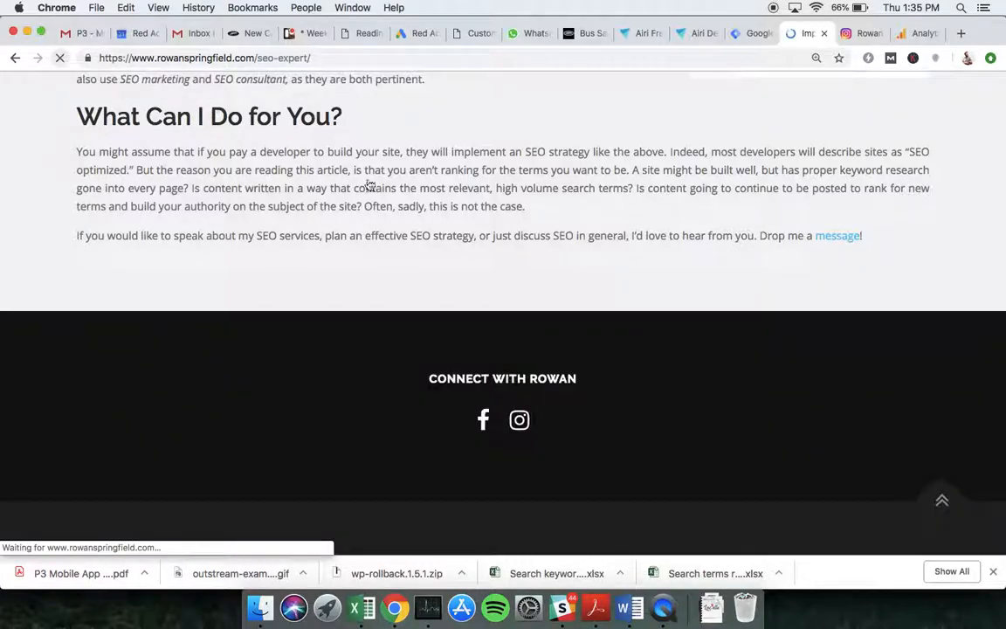
{"action": "left_click_drag", "start_coordinate": [590, 383], "coordinate": [596, 429]}
{"action": "left_click", "coordinate": [519, 419]}
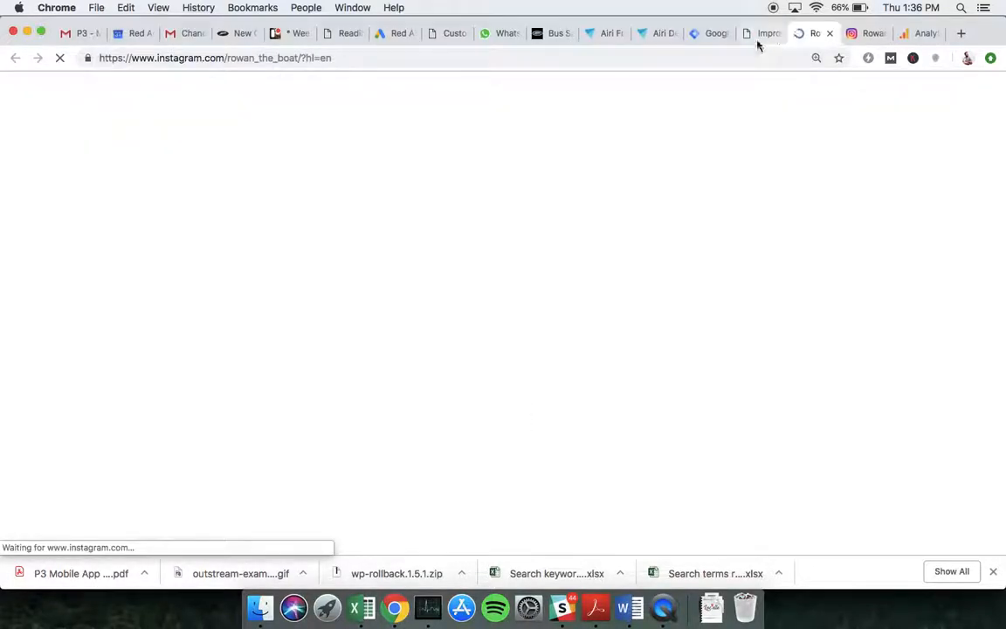
- Review the logged gtm.click events, then inspect the Instagram link's markup
{"action": "left_click", "coordinate": [759, 37]}
{"action": "left_click_drag", "start_coordinate": [606, 426], "coordinate": [616, 367]}
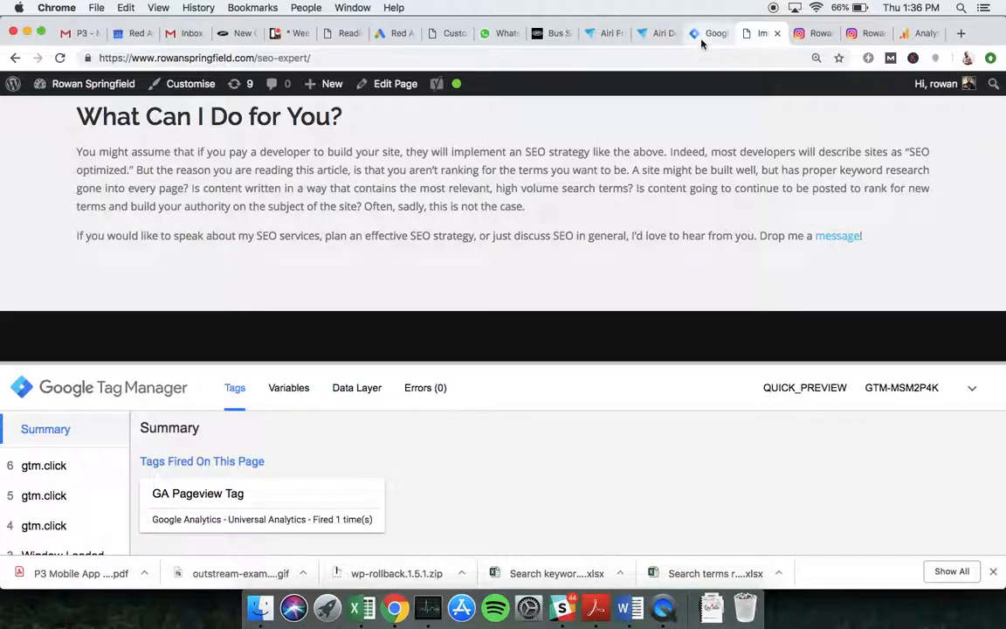
{"action": "left_click_drag", "start_coordinate": [596, 363], "coordinate": [588, 450]}
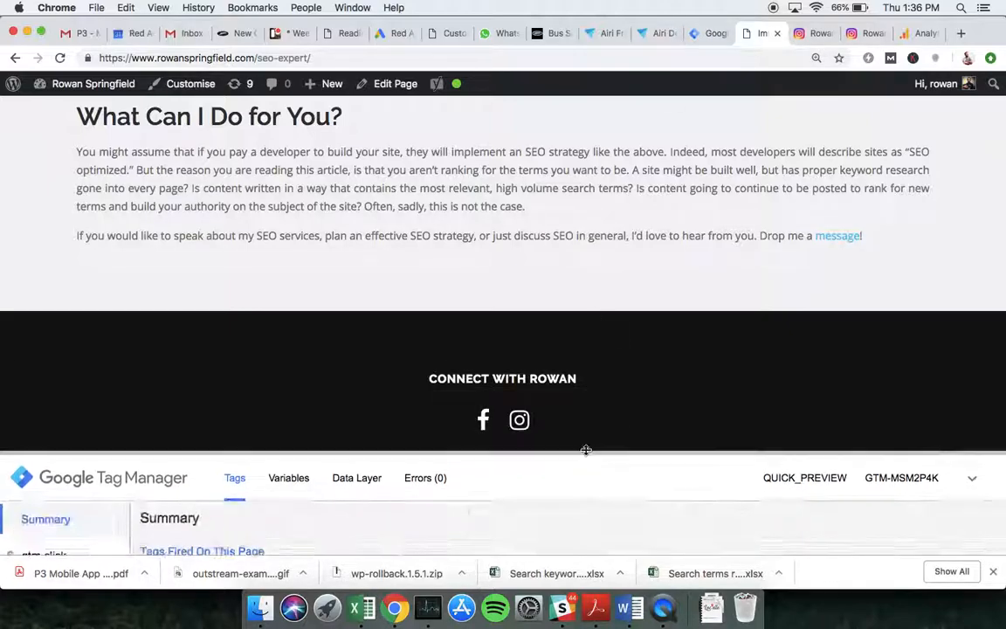
{"action": "right_click", "coordinate": [521, 421]}
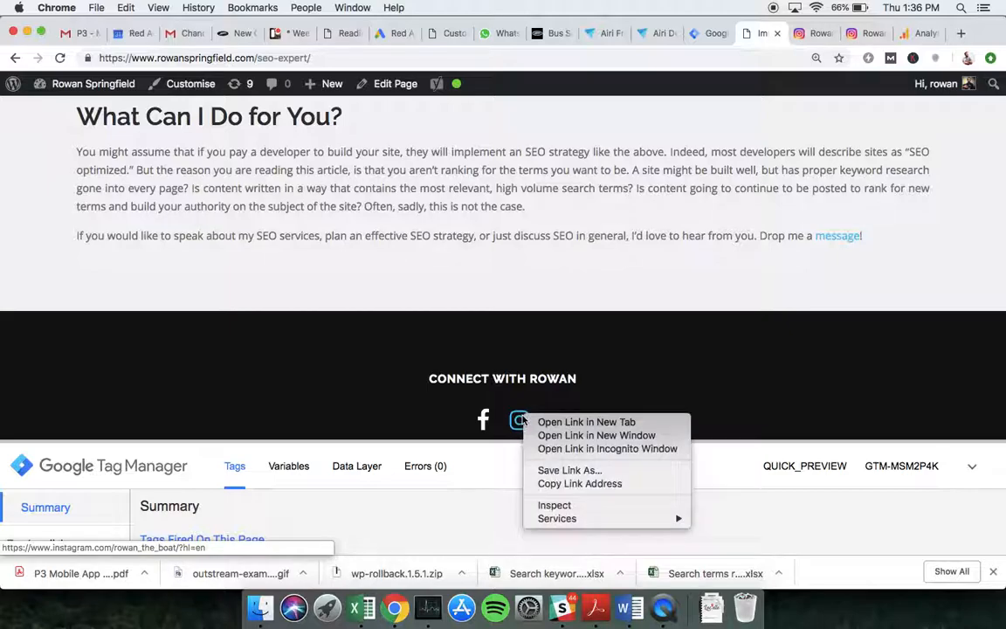
{"action": "left_click", "coordinate": [572, 506]}
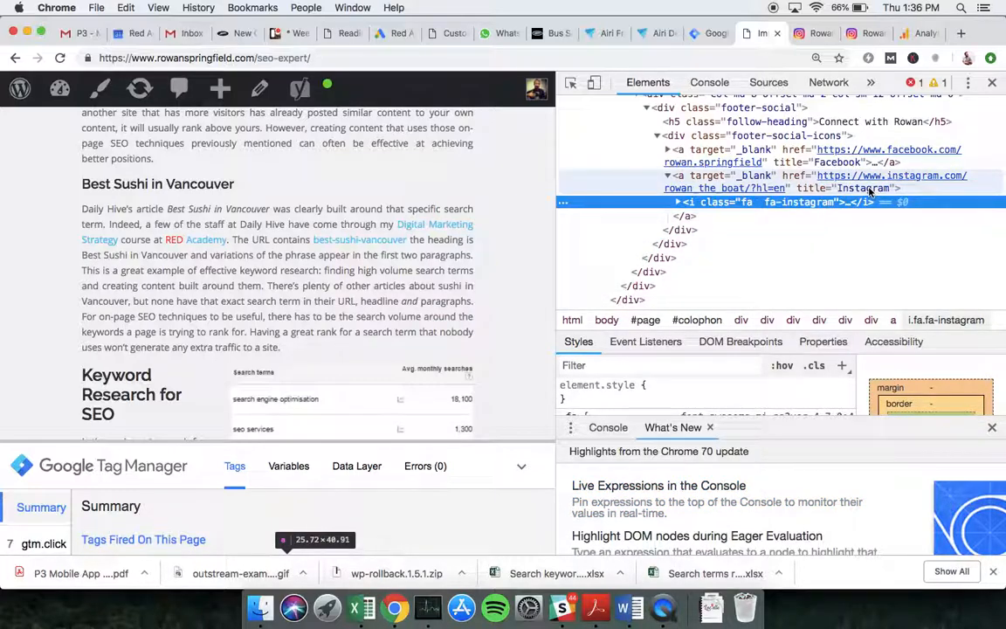
- Set the Insta Trigger condition to Click Text contains Instragram and save it
{"action": "left_click", "coordinate": [714, 34]}
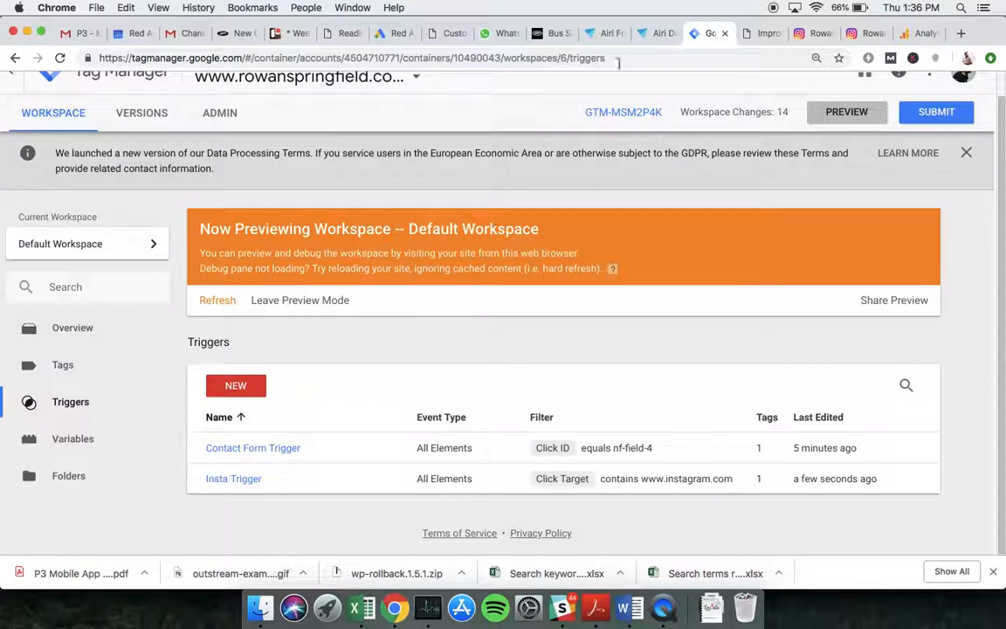
{"action": "left_click", "coordinate": [251, 479]}
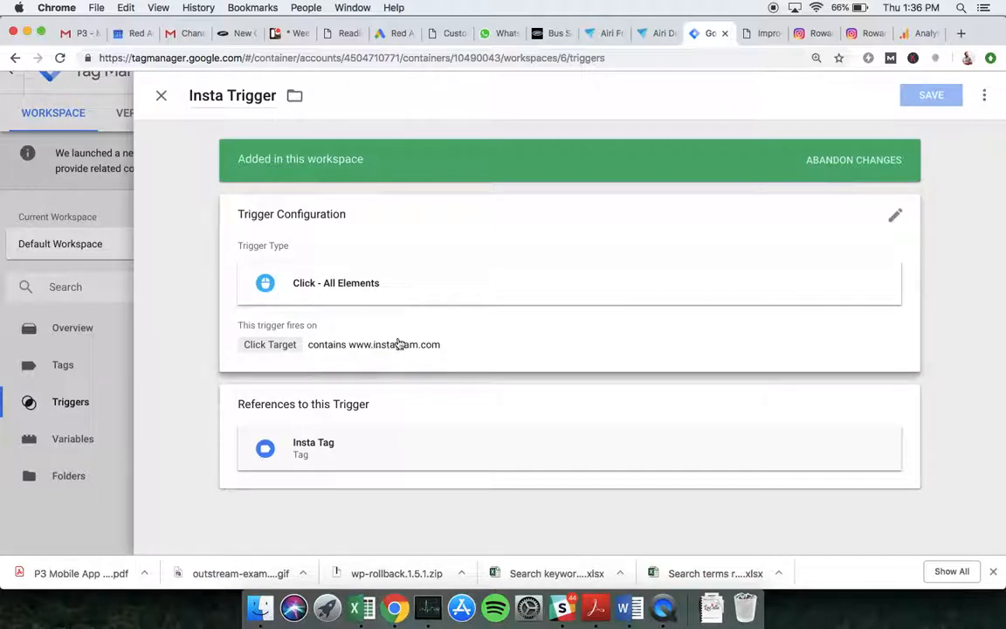
{"action": "left_click", "coordinate": [447, 271]}
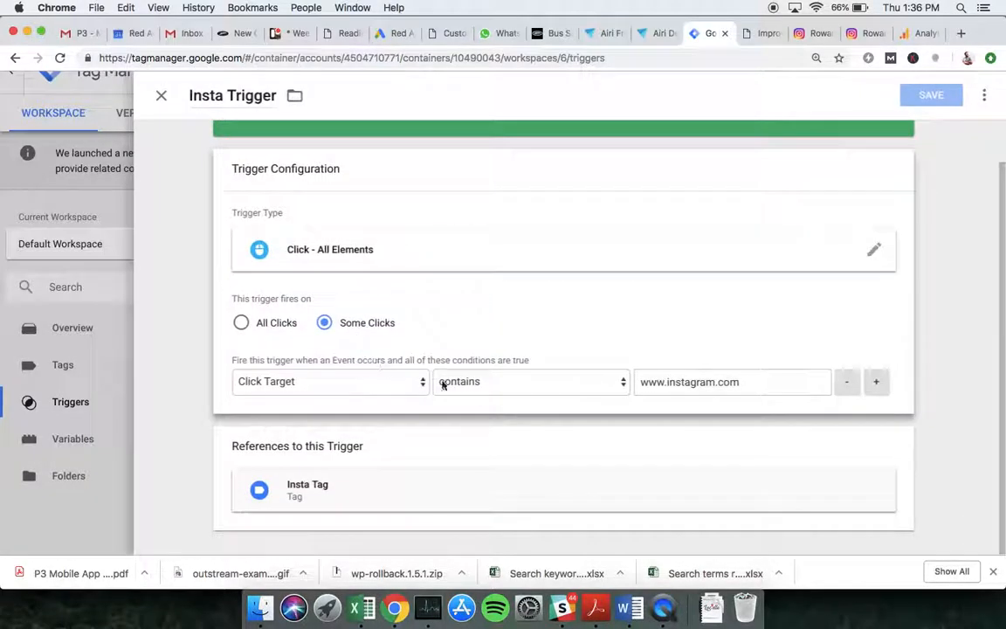
{"action": "left_click", "coordinate": [386, 381]}
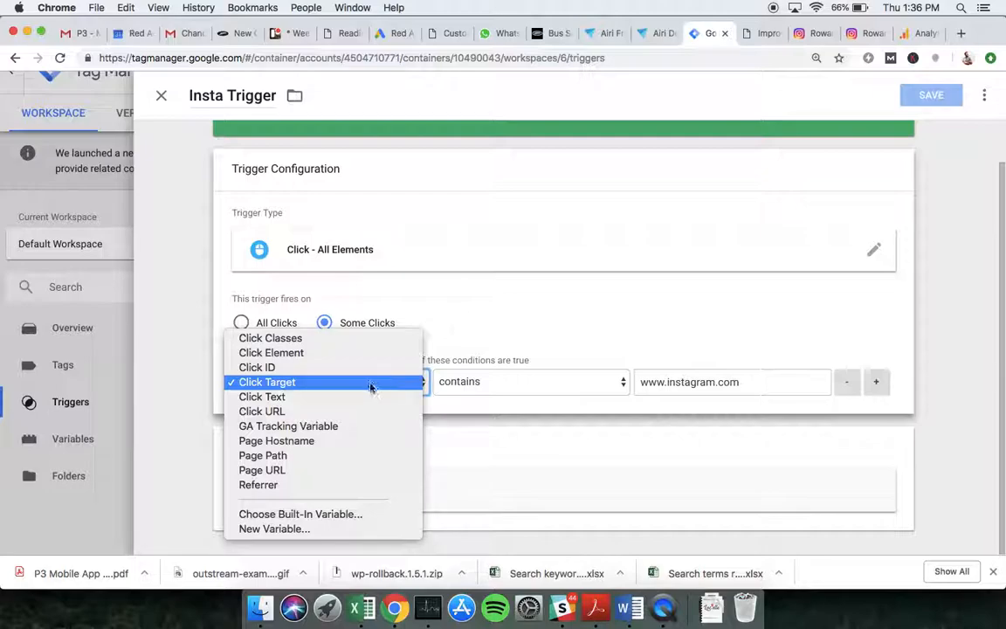
{"action": "left_click", "coordinate": [370, 397]}
{"action": "left_click", "coordinate": [692, 384]}
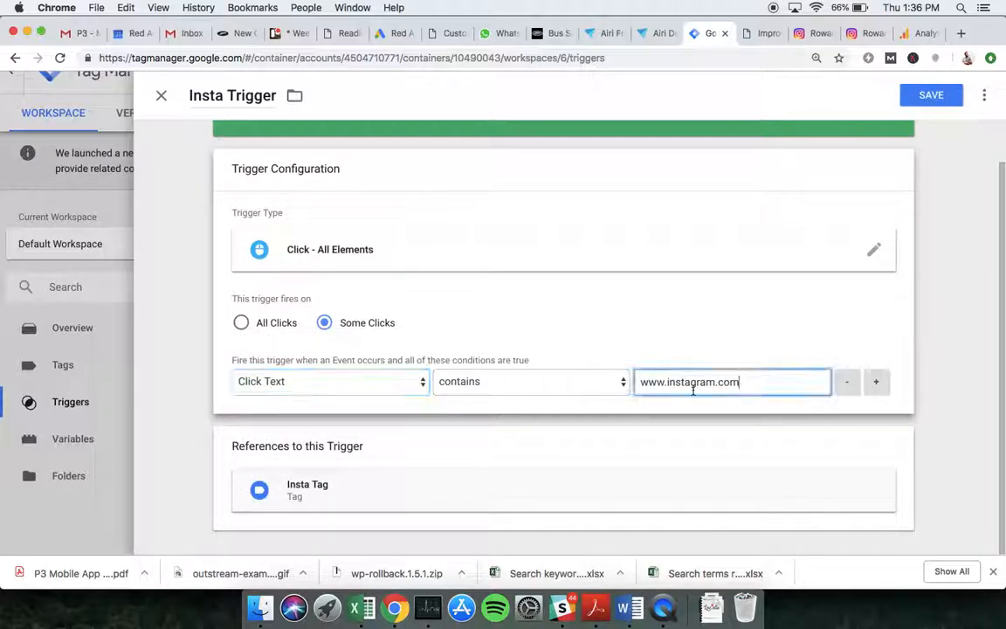
{"action": "double_click", "coordinate": [692, 384]}
{"action": "key", "text": "super+a"}
{"action": "type", "text": "In"}
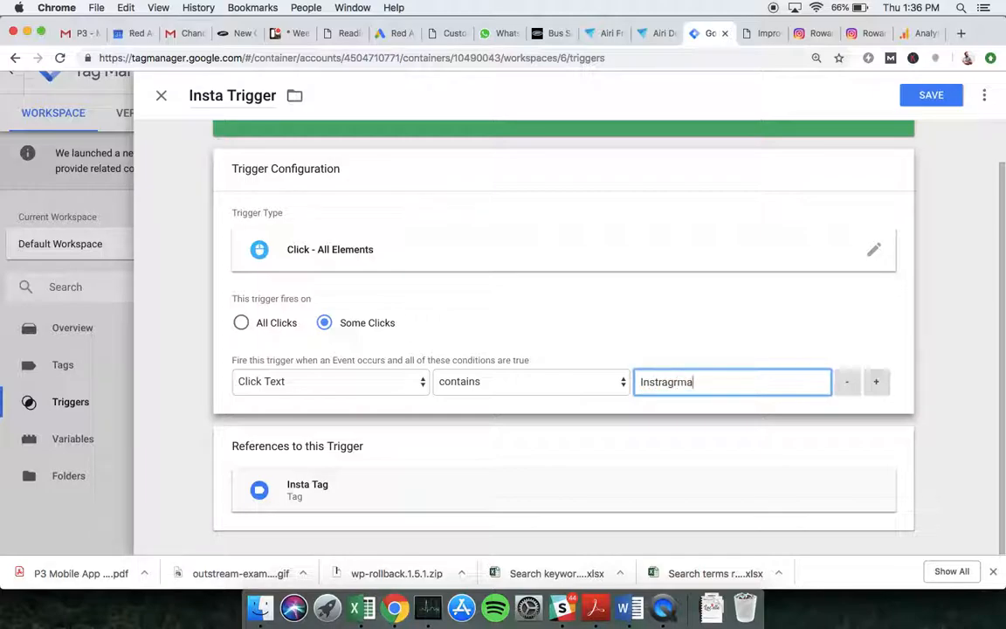
{"action": "left_click", "coordinate": [931, 95]}
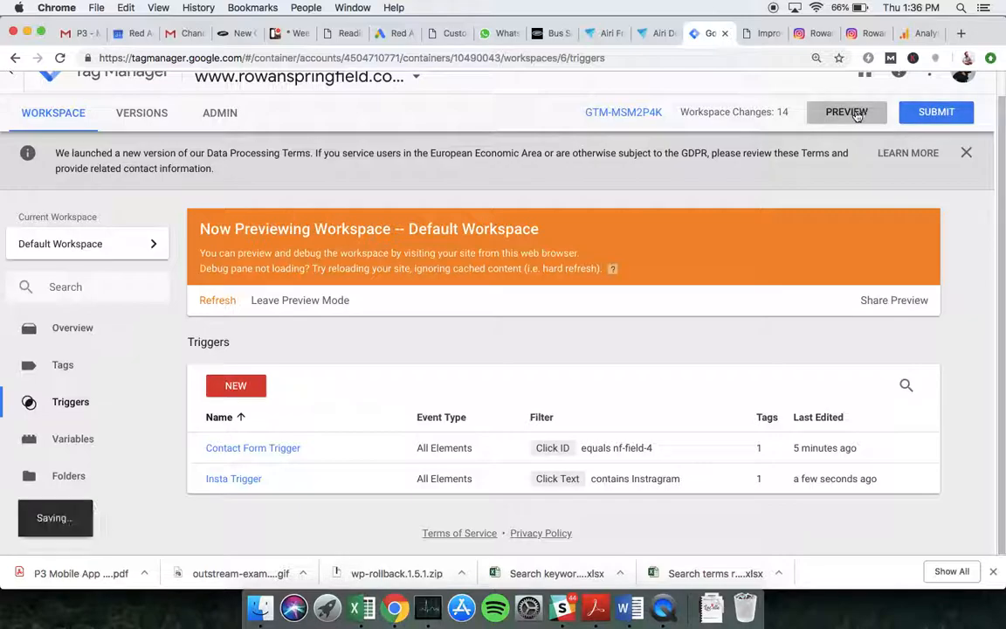
- Close both Instagram tabs and the page inspector, then reload the site page
{"action": "left_click", "coordinate": [826, 35]}
{"action": "left_click", "coordinate": [829, 33]}
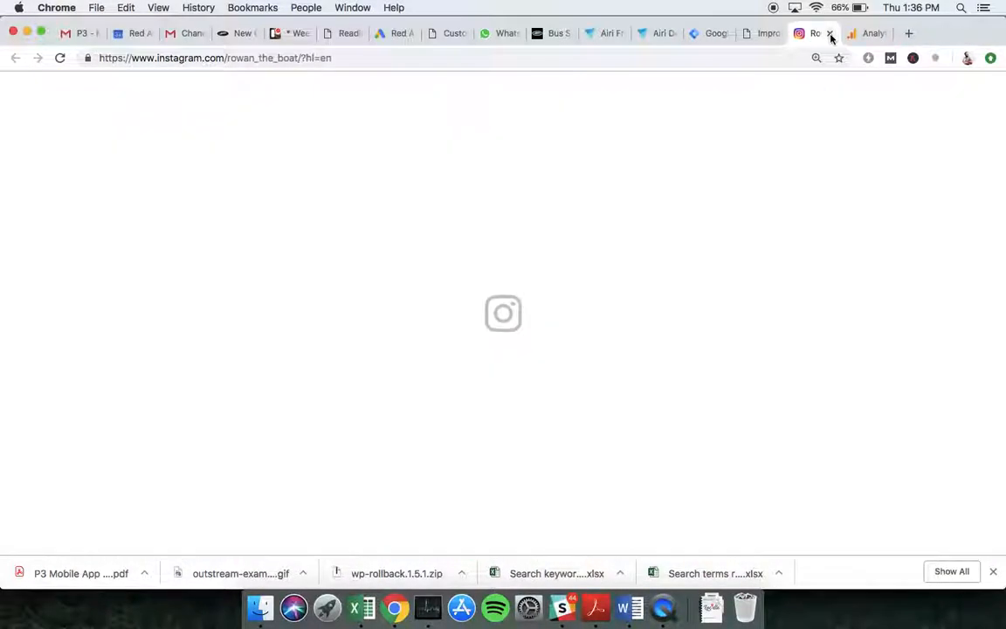
{"action": "left_click", "coordinate": [829, 33]}
{"action": "left_click", "coordinate": [759, 39]}
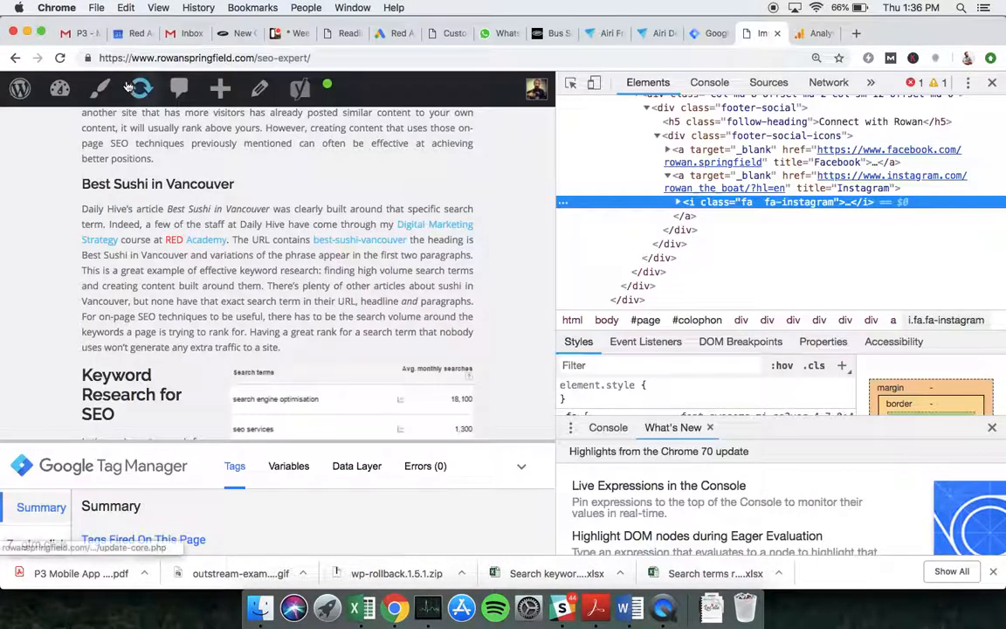
{"action": "left_click", "coordinate": [992, 82]}
{"action": "key", "text": "super+r"}
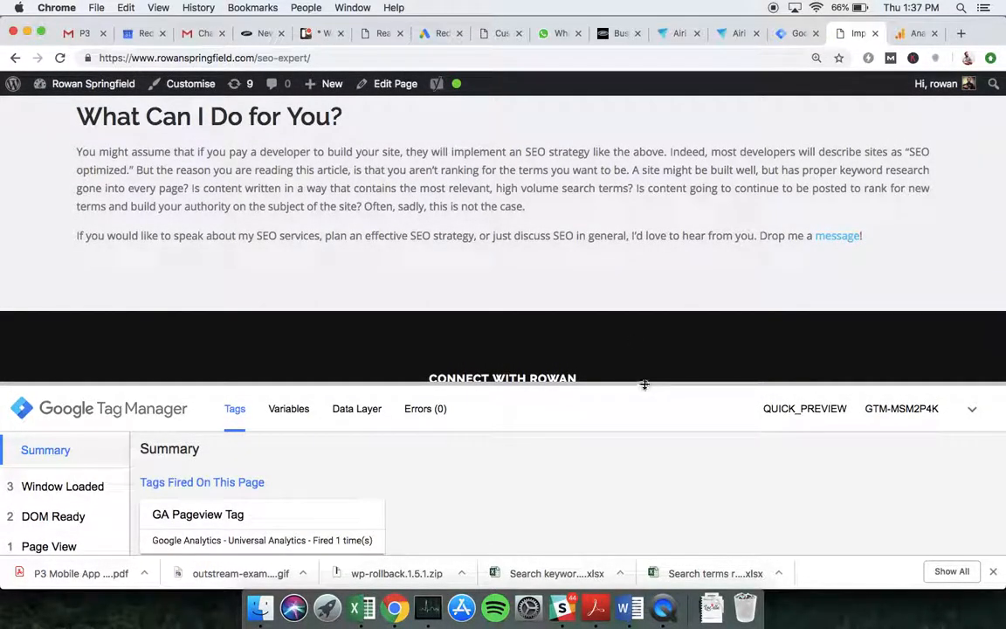
- Test-click the Instagram icon, check the new gtm.click events, and inspect the link's markup
{"action": "left_click_drag", "start_coordinate": [643, 381], "coordinate": [644, 424]}
{"action": "left_click", "coordinate": [520, 417]}
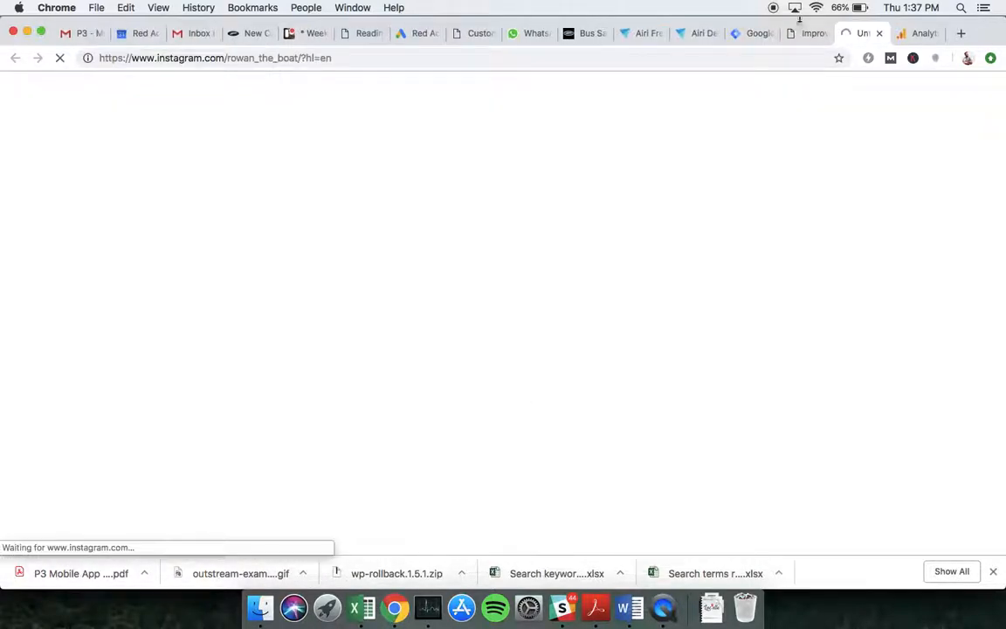
{"action": "left_click", "coordinate": [802, 33]}
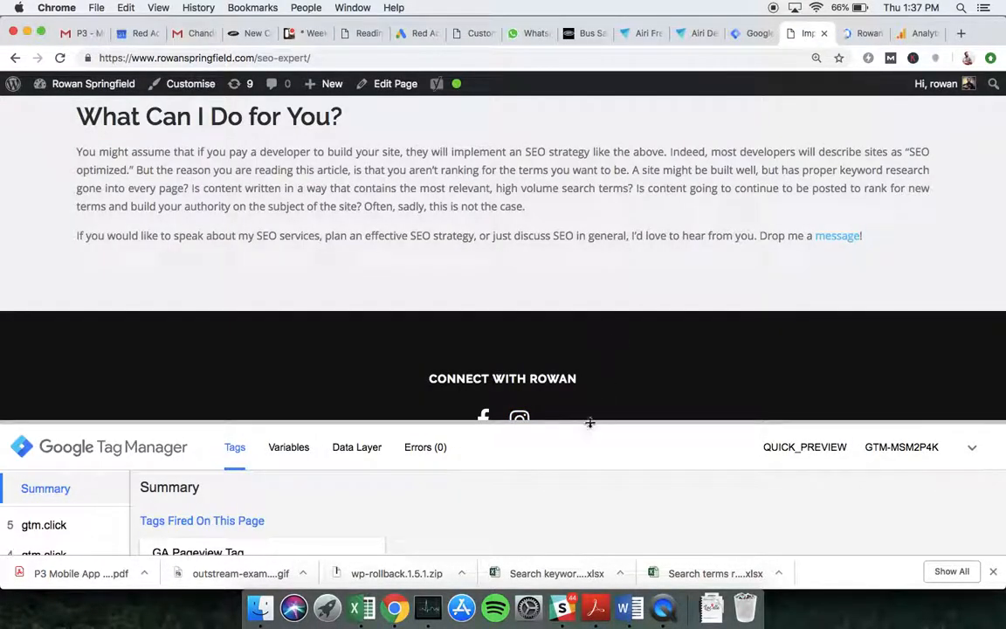
{"action": "left_click_drag", "start_coordinate": [590, 420], "coordinate": [603, 454]}
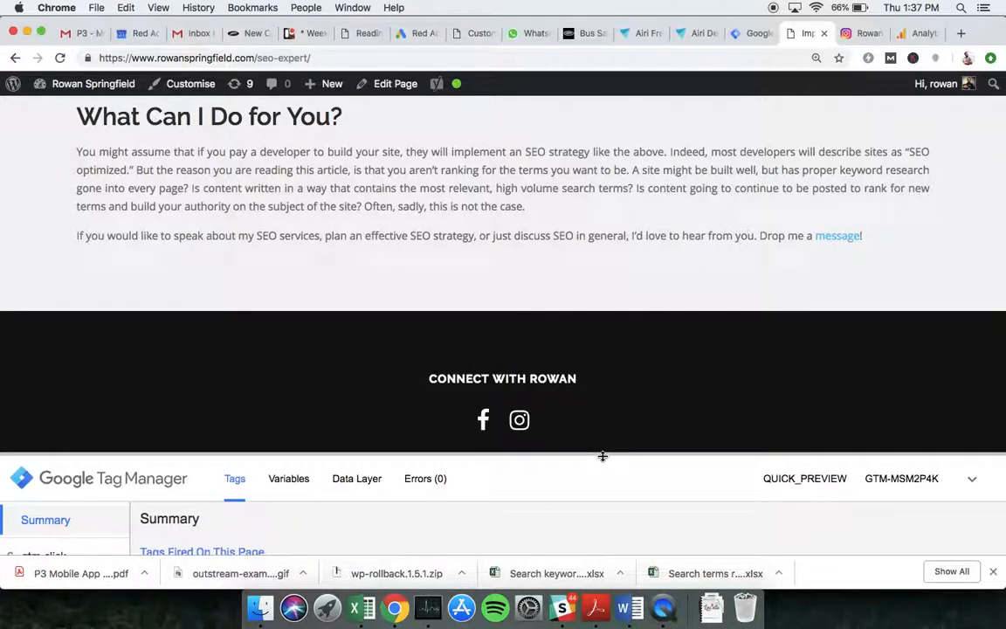
{"action": "right_click", "coordinate": [518, 420]}
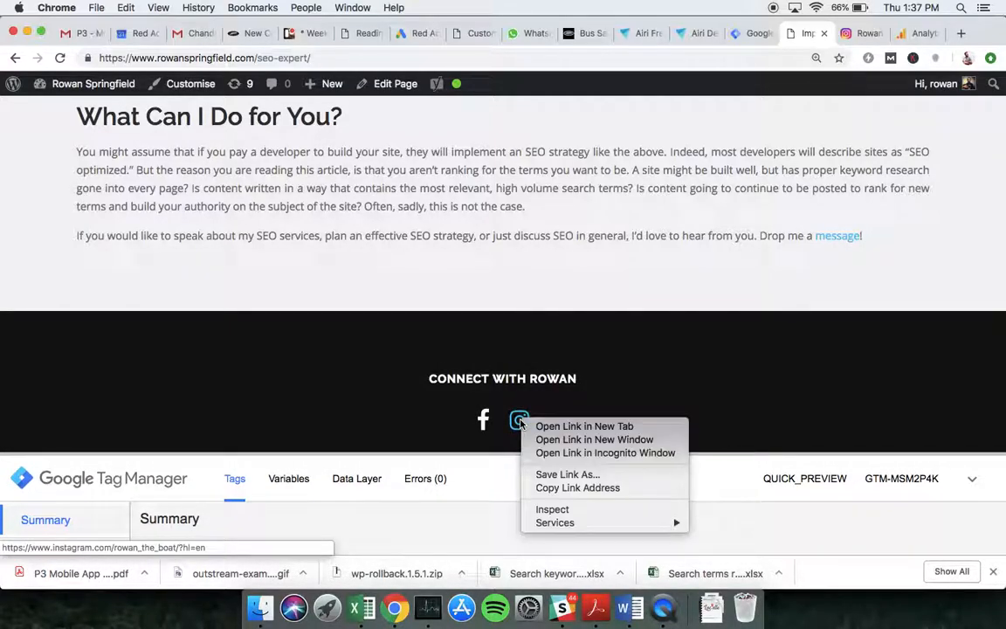
{"action": "left_click", "coordinate": [566, 510]}
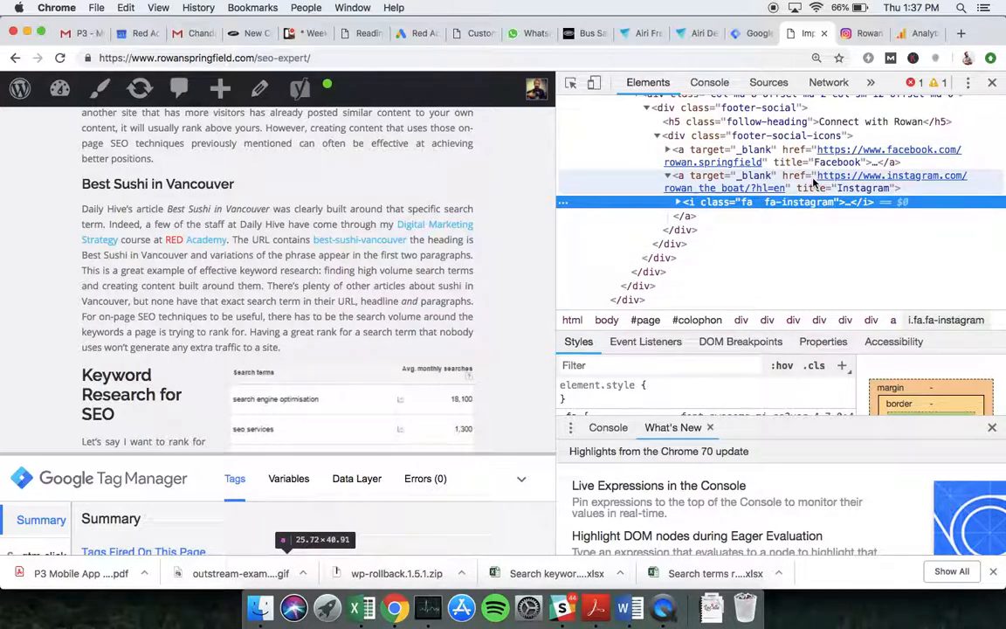
{"action": "left_click", "coordinate": [747, 33]}
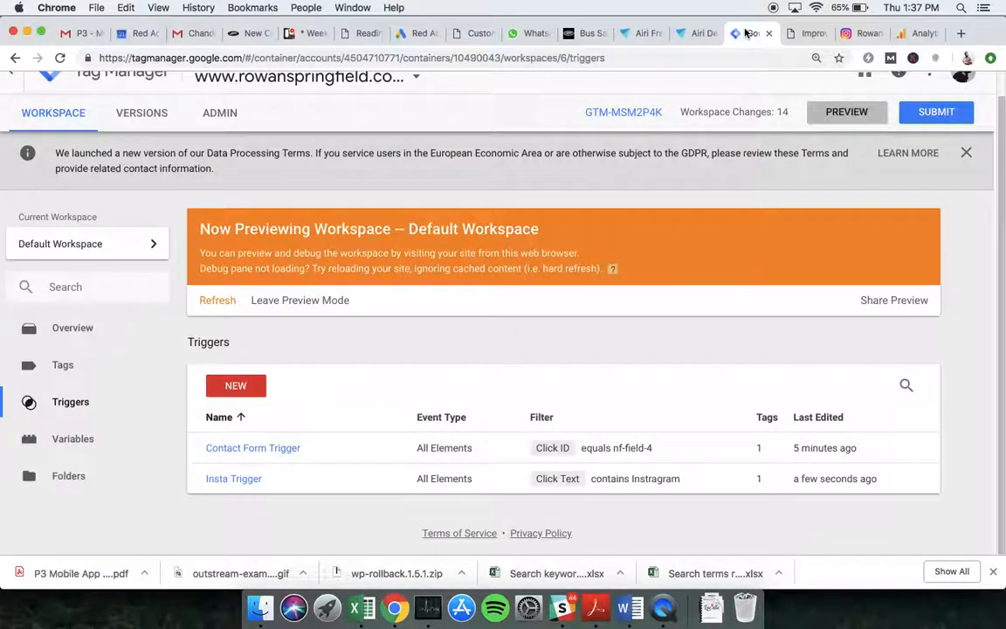
{"action": "left_click", "coordinate": [215, 478]}
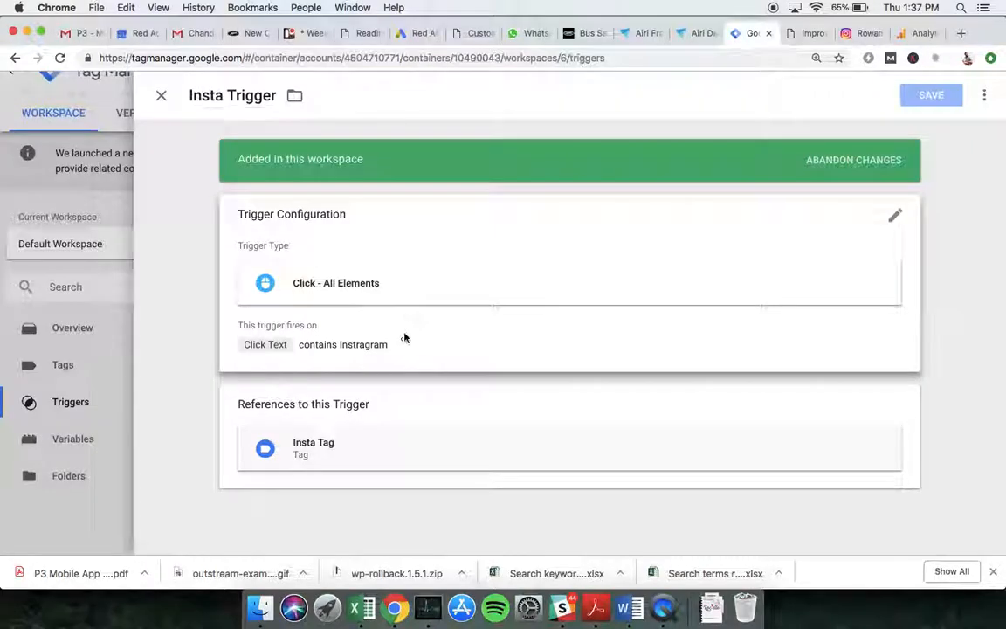
{"action": "left_click", "coordinate": [404, 337]}
{"action": "left_click", "coordinate": [364, 381]}
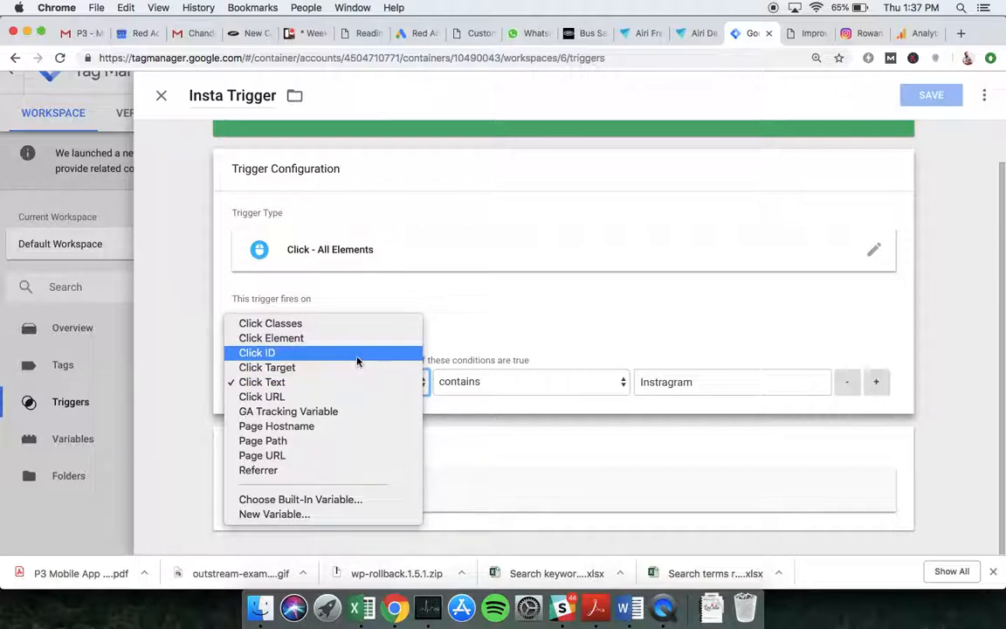
{"action": "left_click", "coordinate": [197, 142]}
{"action": "left_click", "coordinate": [162, 96]}
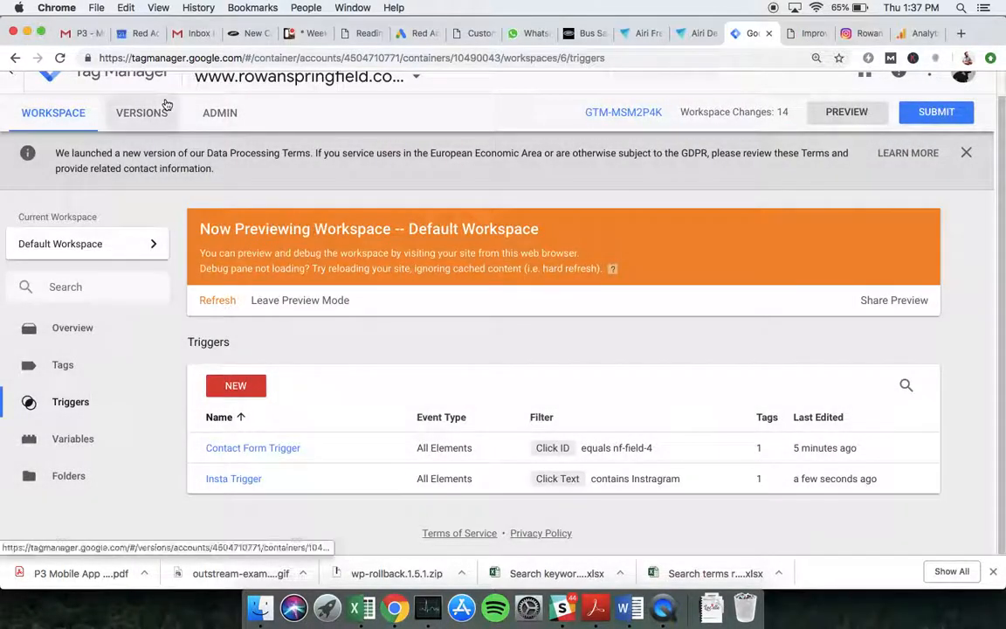